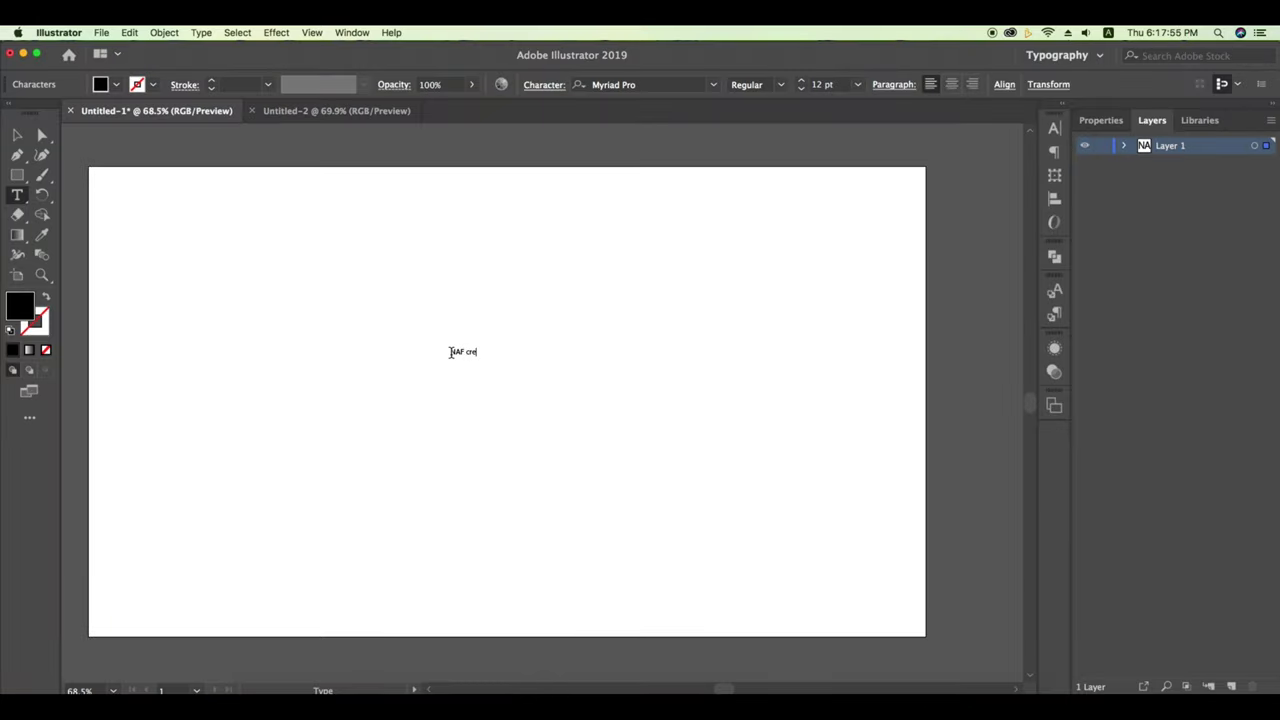
Set 'NAF creative' in Resolve Sans W05 Black and scale it down slightly.
key(Escape)
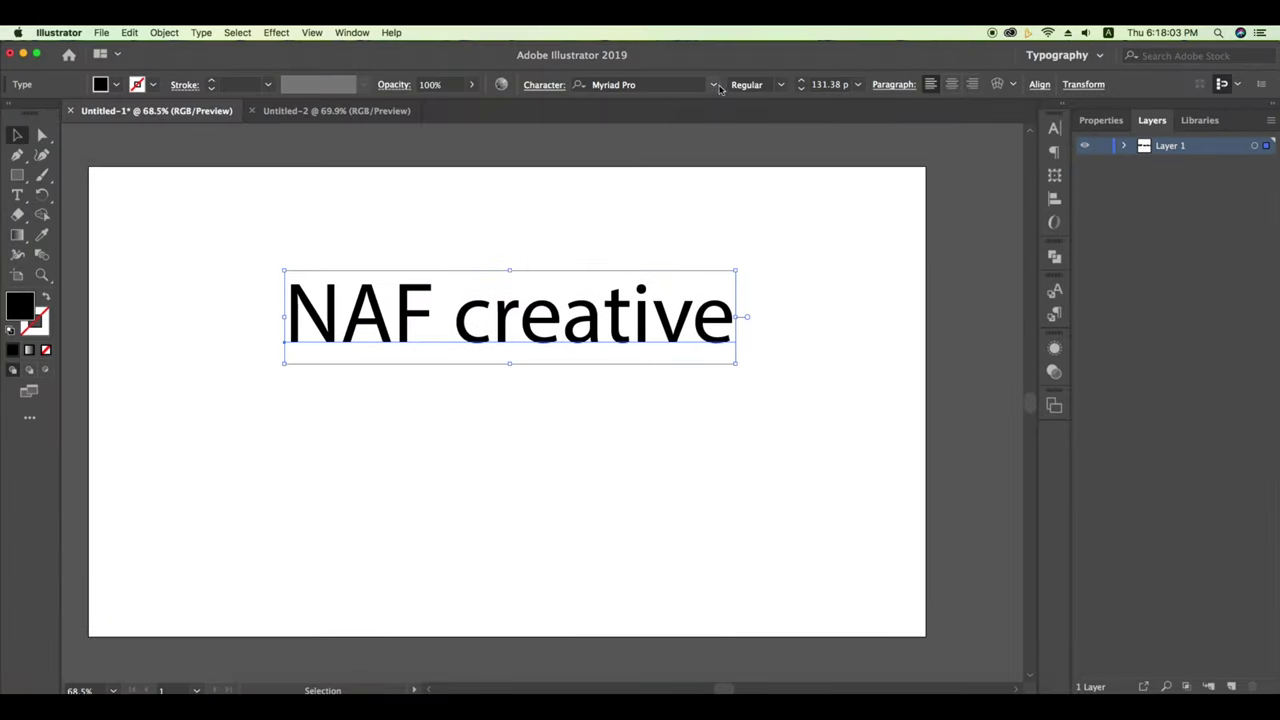
click(716, 86)
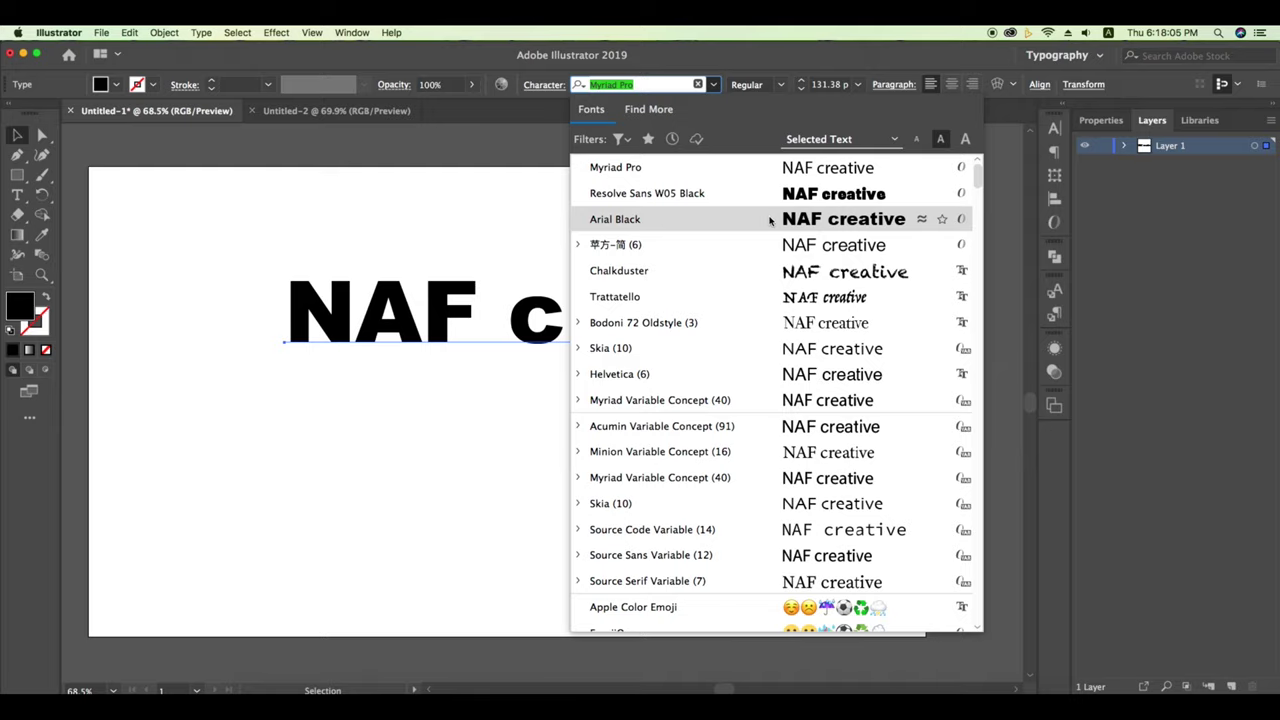
click(765, 193)
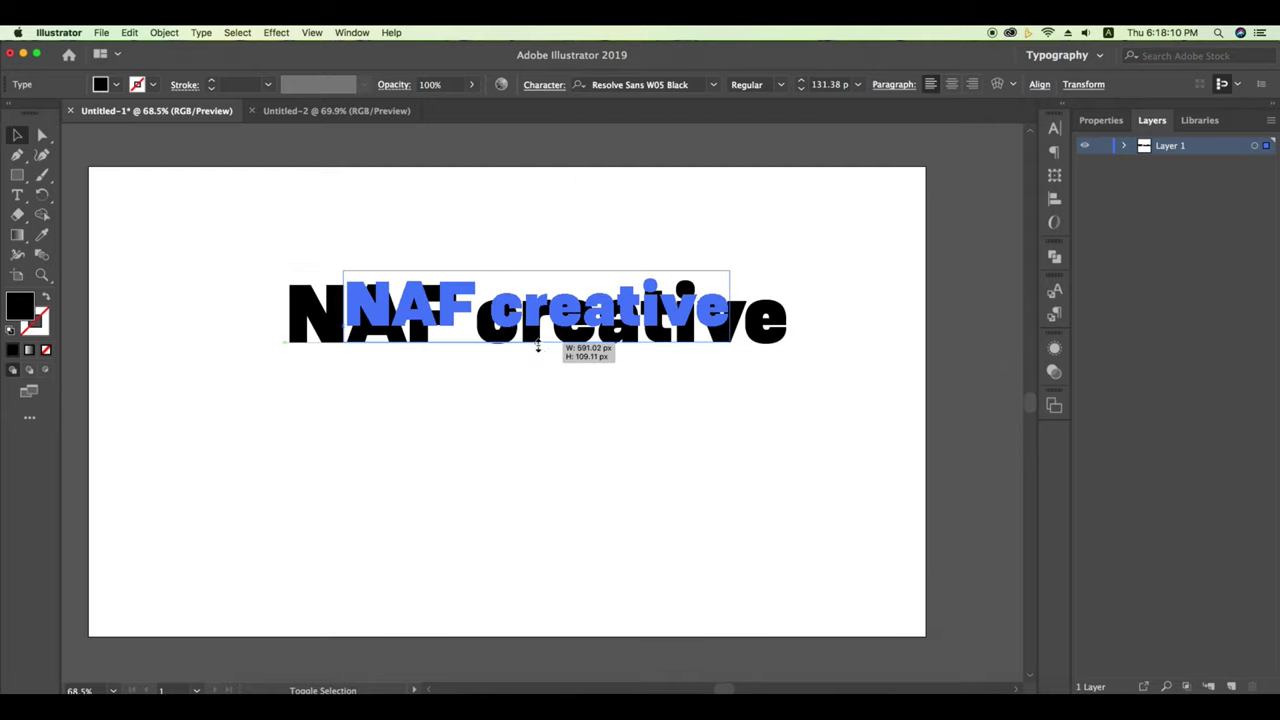
drag(538, 364, 541, 350)
Remove the text's fill and give it a black outline stroke.
double_click(40, 330)
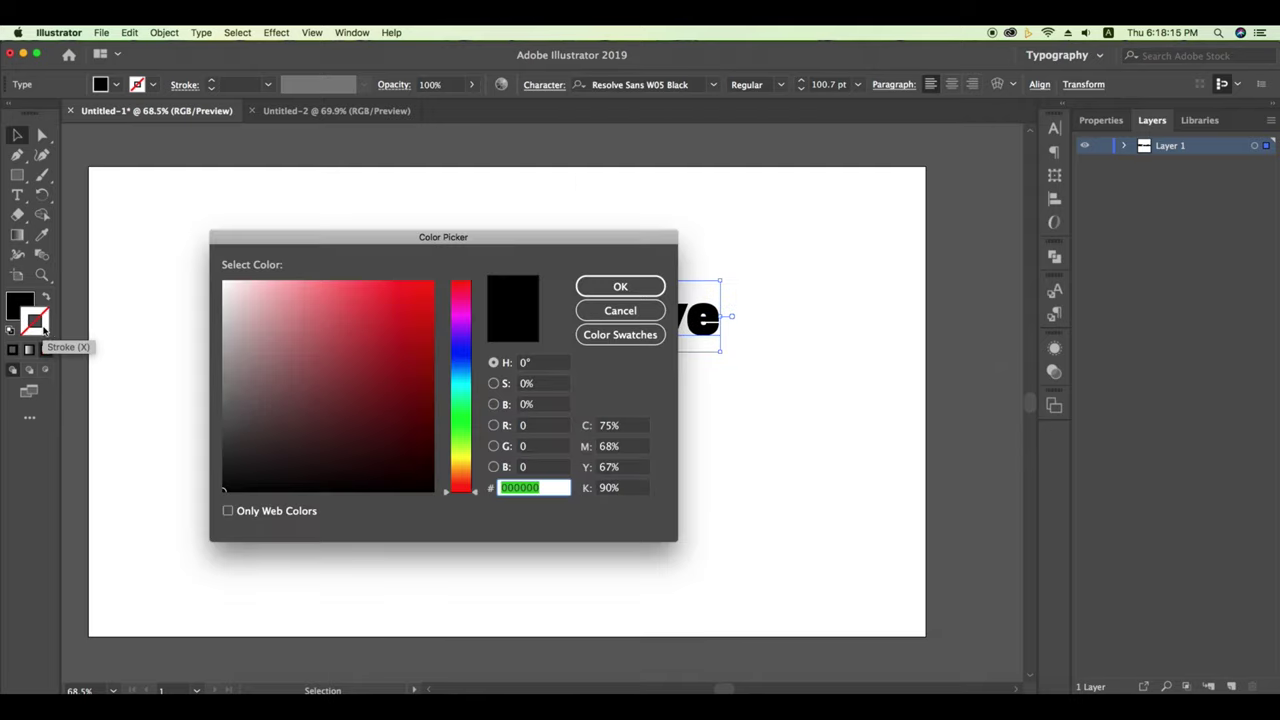
key(Return)
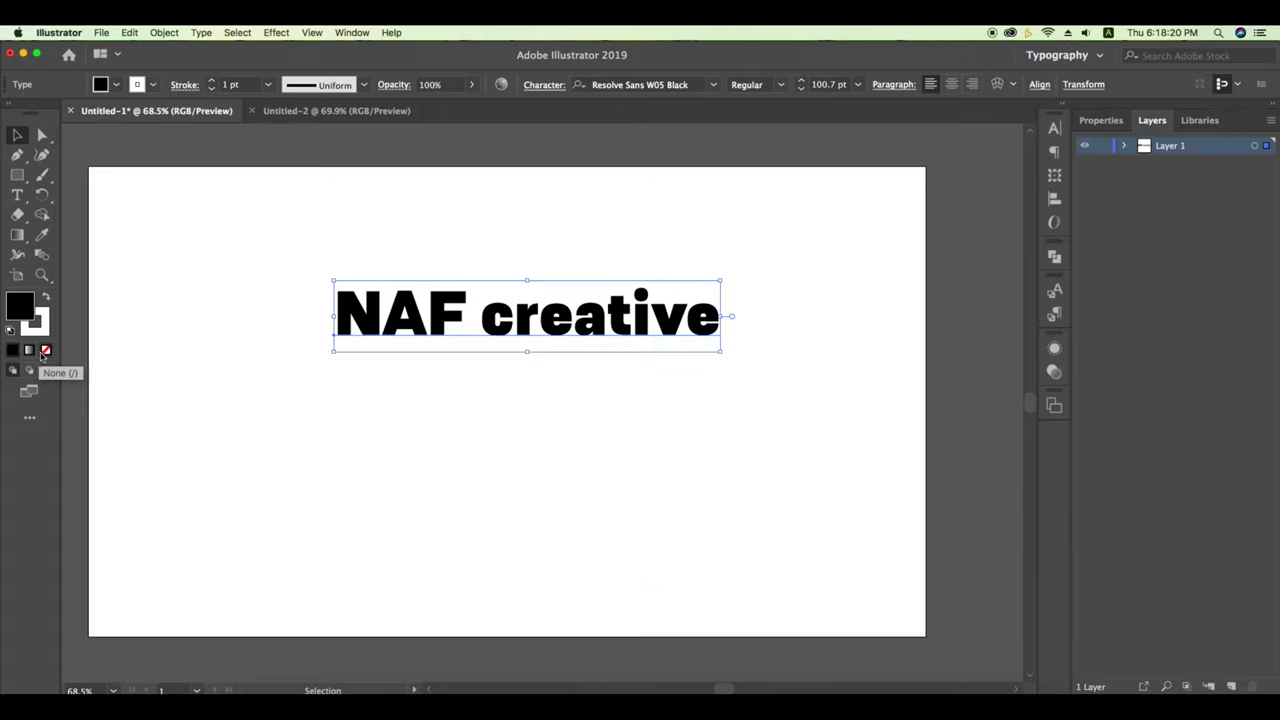
click(45, 350)
key(x)
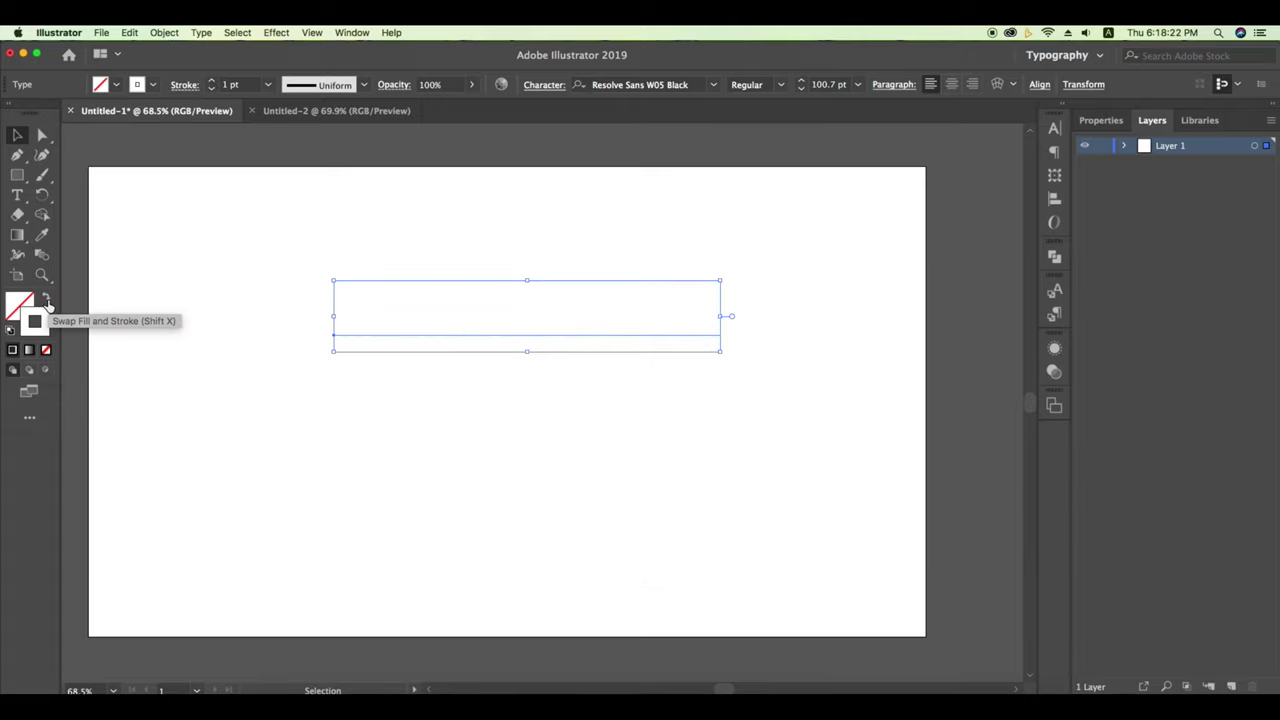
click(140, 86)
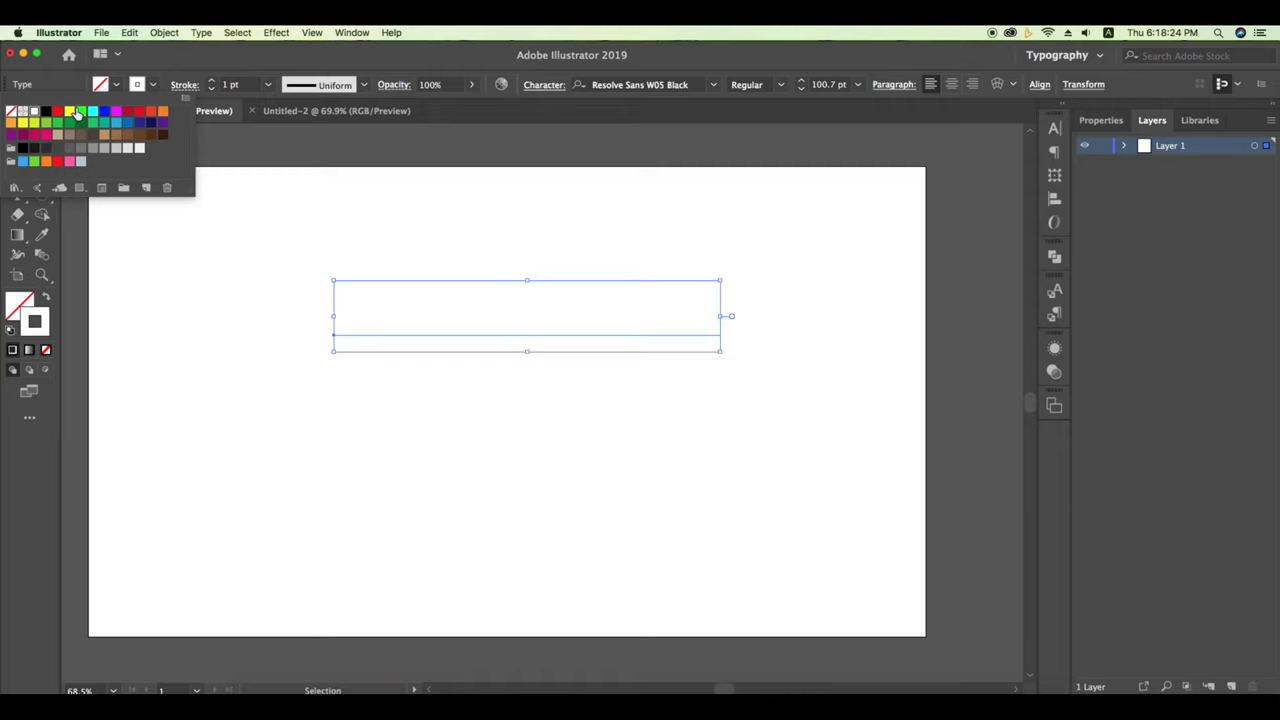
click(47, 112)
click(275, 276)
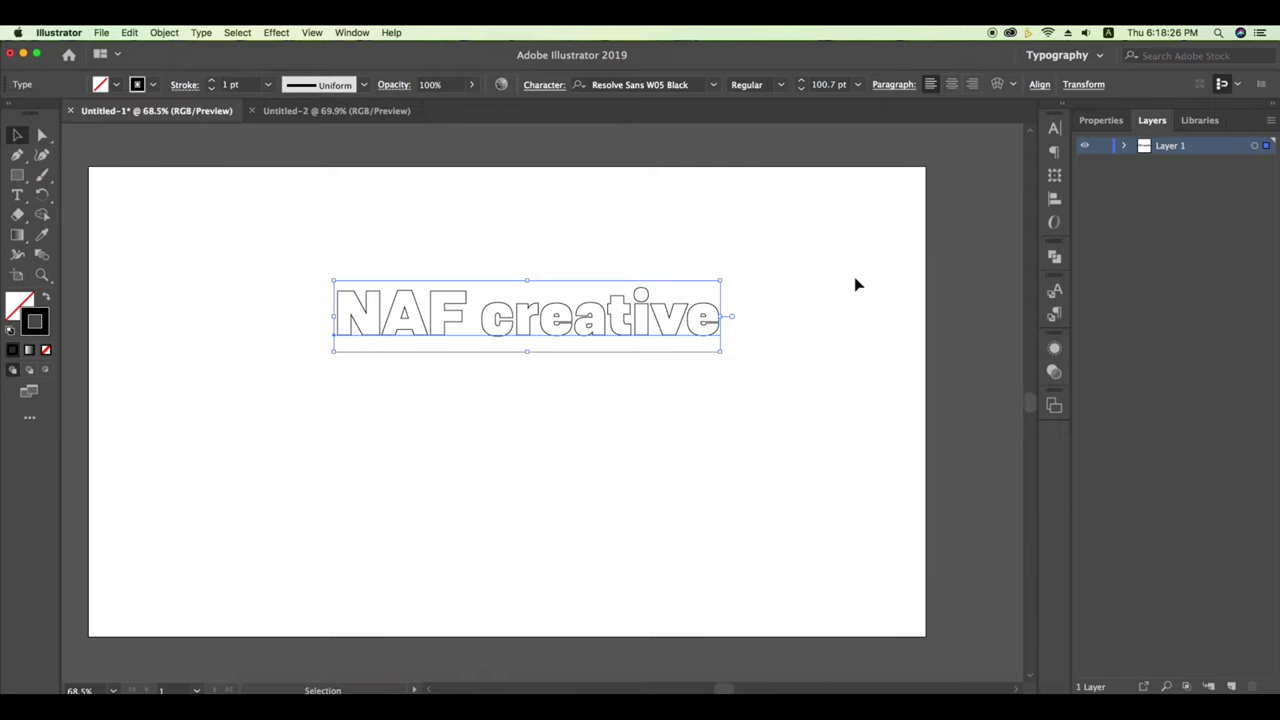
drag(851, 257, 209, 452)
click(276, 32)
mouse_move(166, 145)
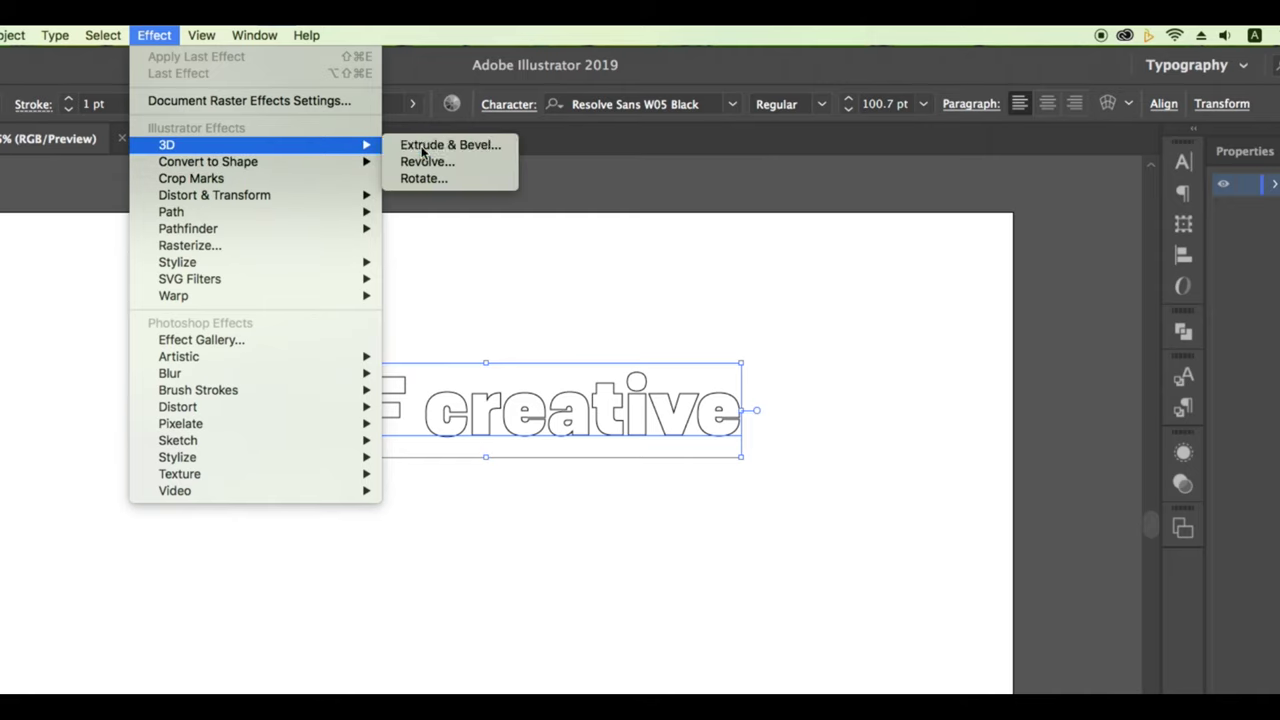
Apply Extrude & Bevel with 0 pt depth, rotated to about 59°, -41°, 21°.
click(450, 144)
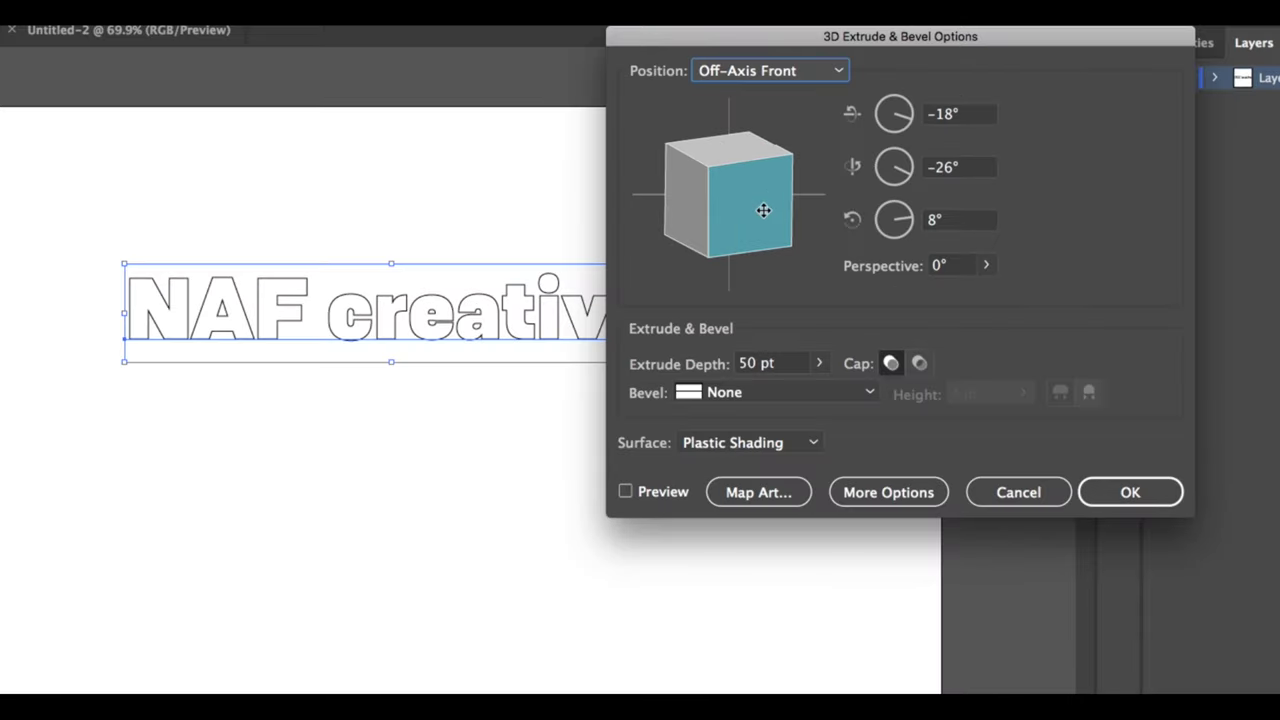
drag(763, 209, 762, 193)
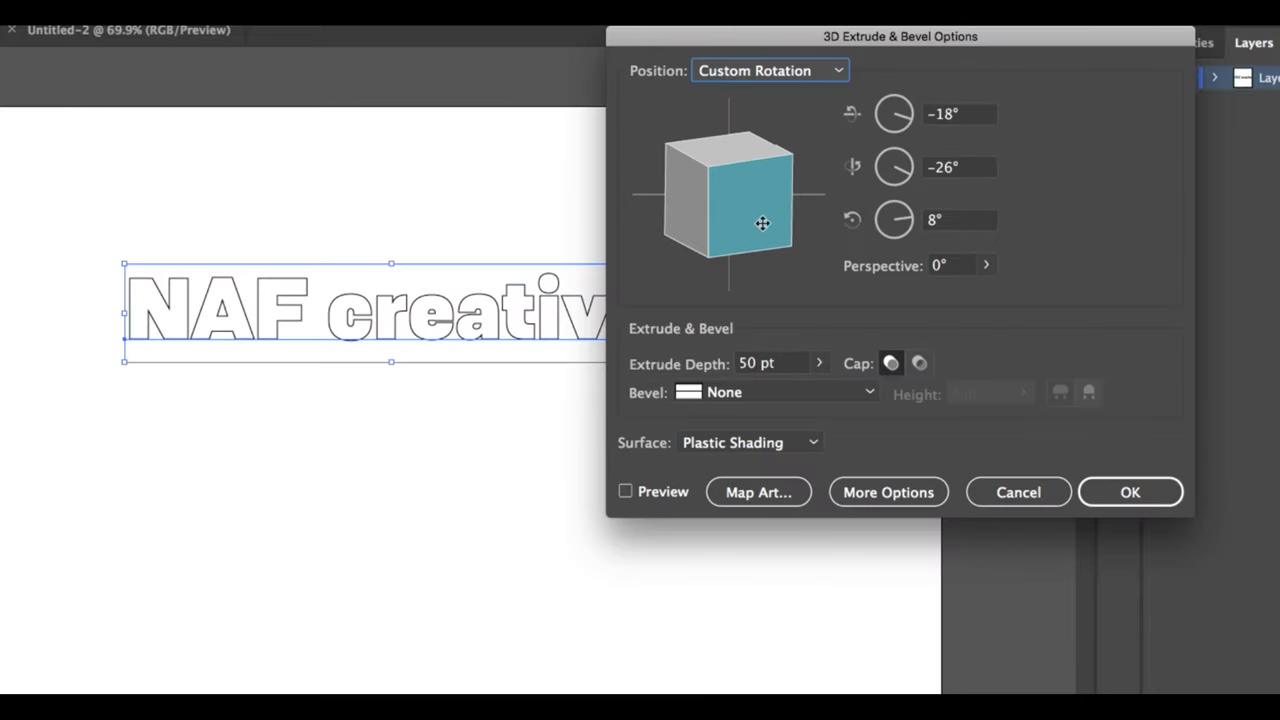
click(625, 491)
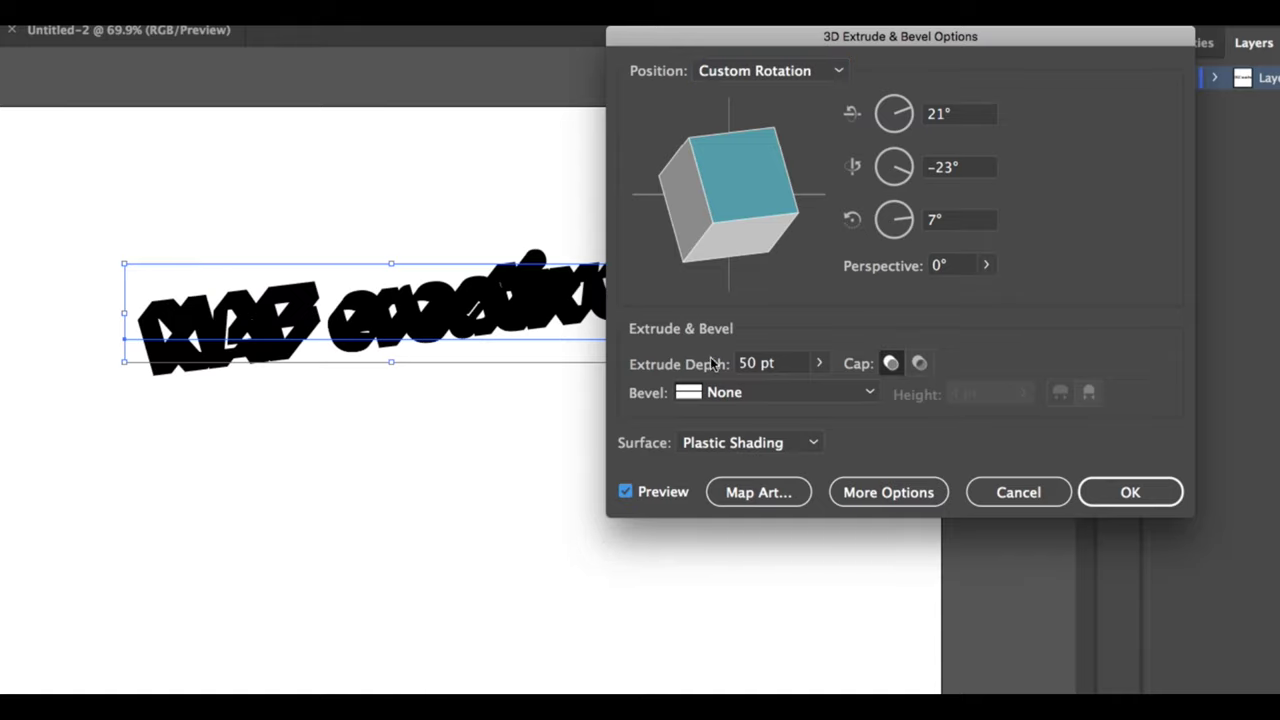
click(819, 363)
drag(736, 391, 556, 414)
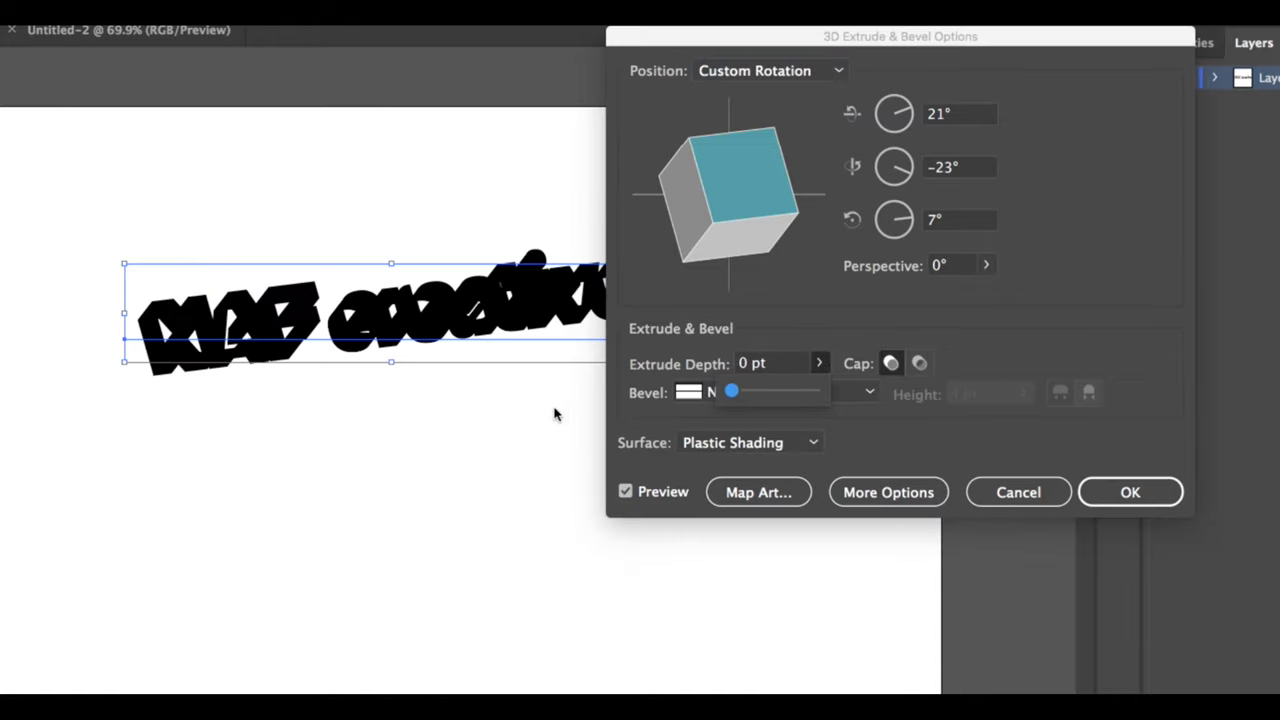
mouse_move(760, 208)
mouse_down()
mouse_move(771, 191)
mouse_move(740, 233)
mouse_move(703, 234)
mouse_up()
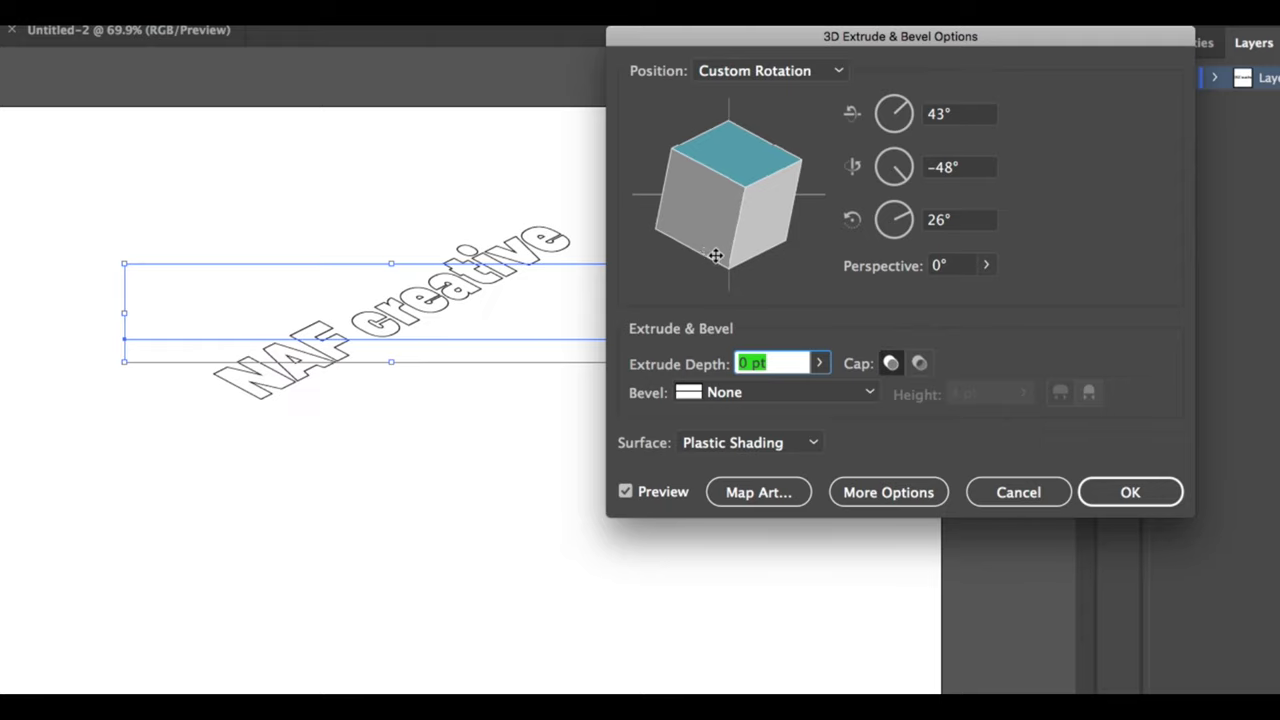
drag(727, 261, 730, 258)
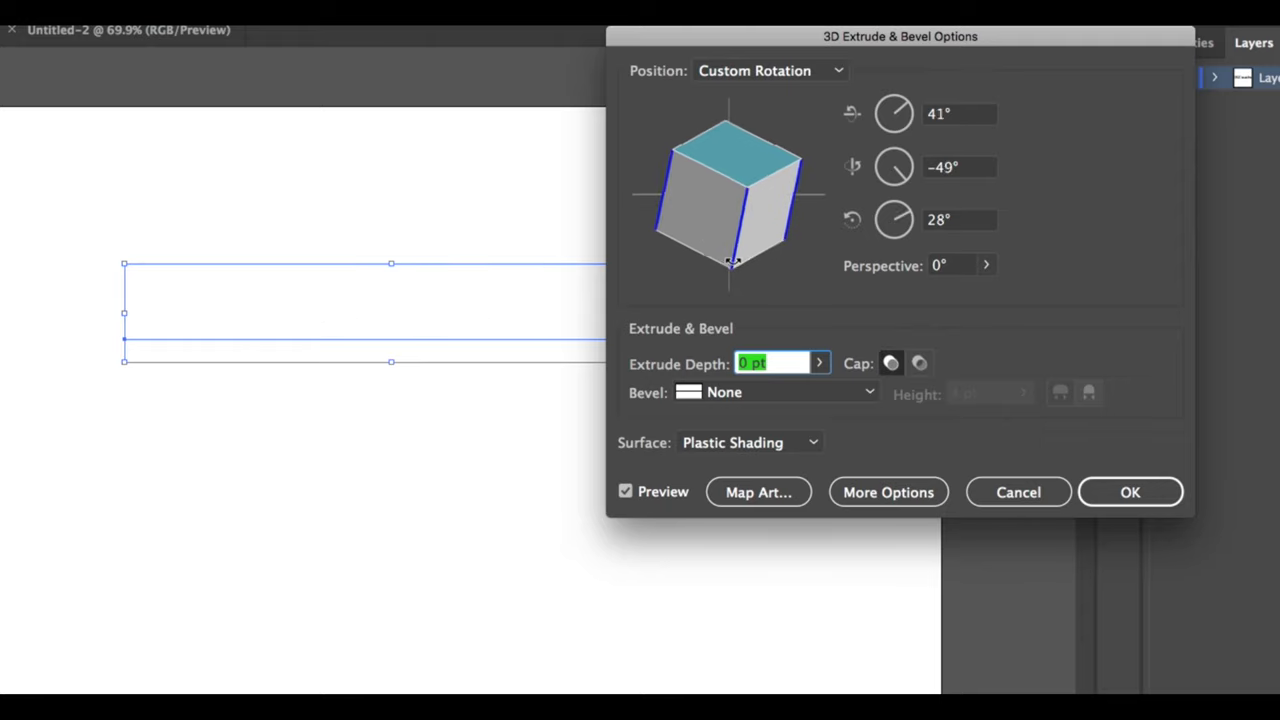
drag(726, 155, 706, 145)
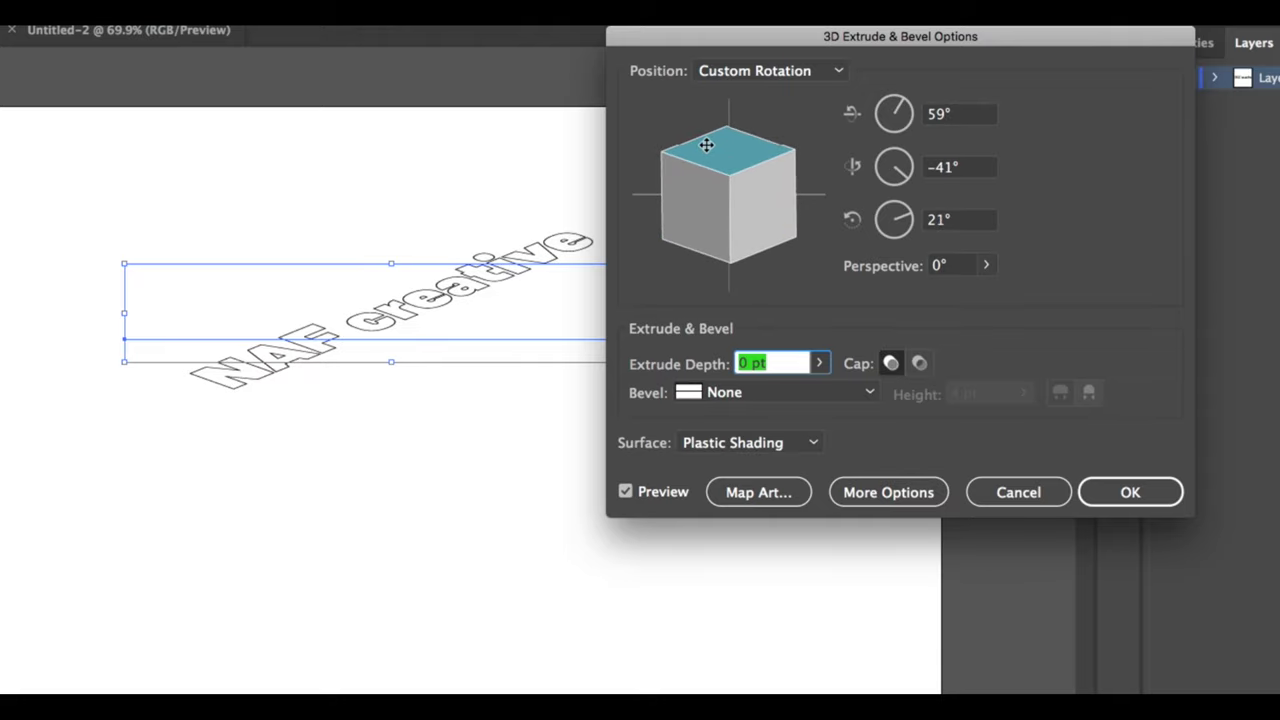
click(1128, 491)
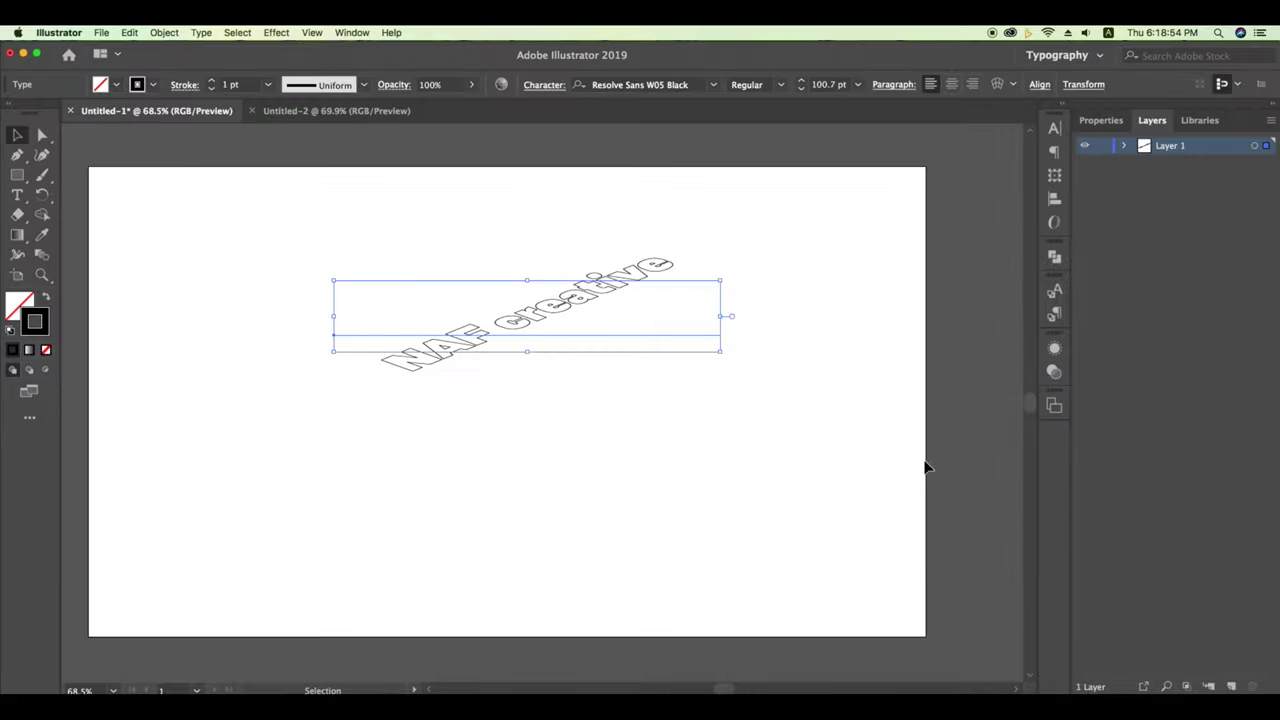
click(646, 389)
Add a Transform effect to the 3D text with 20 copies at 95% horizontal scale.
click(609, 292)
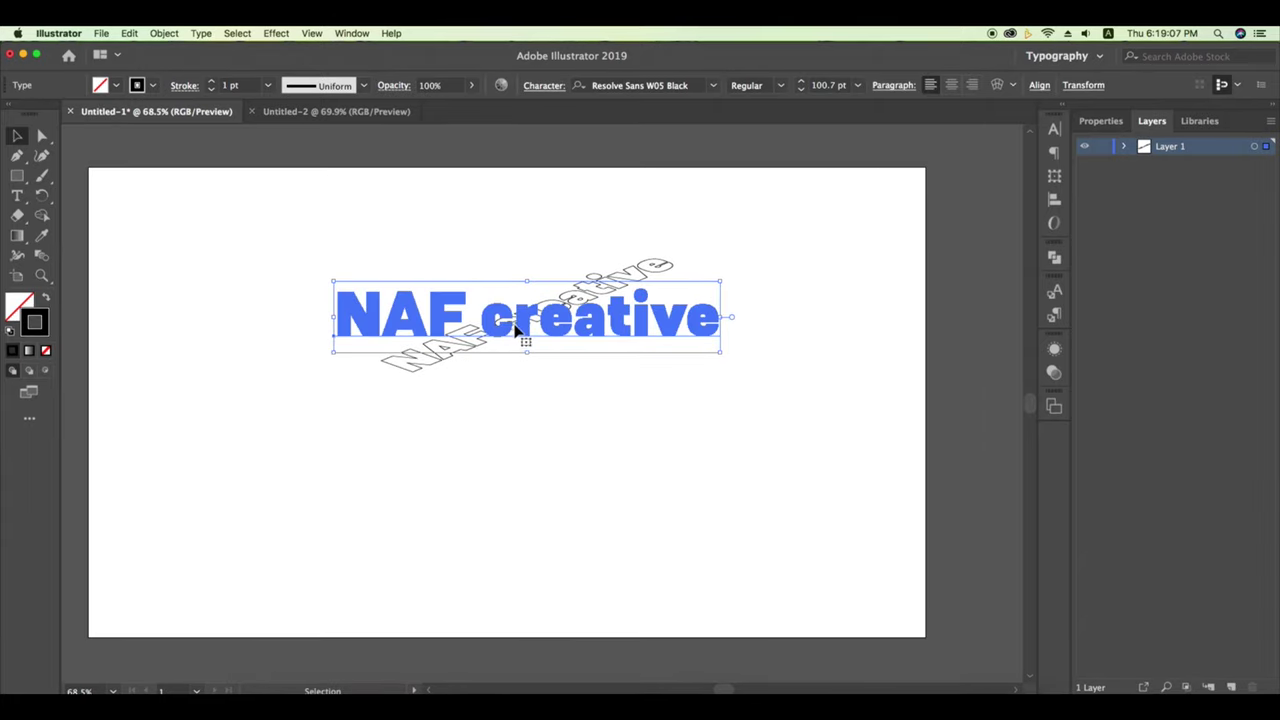
click(278, 34)
mouse_move(323, 198)
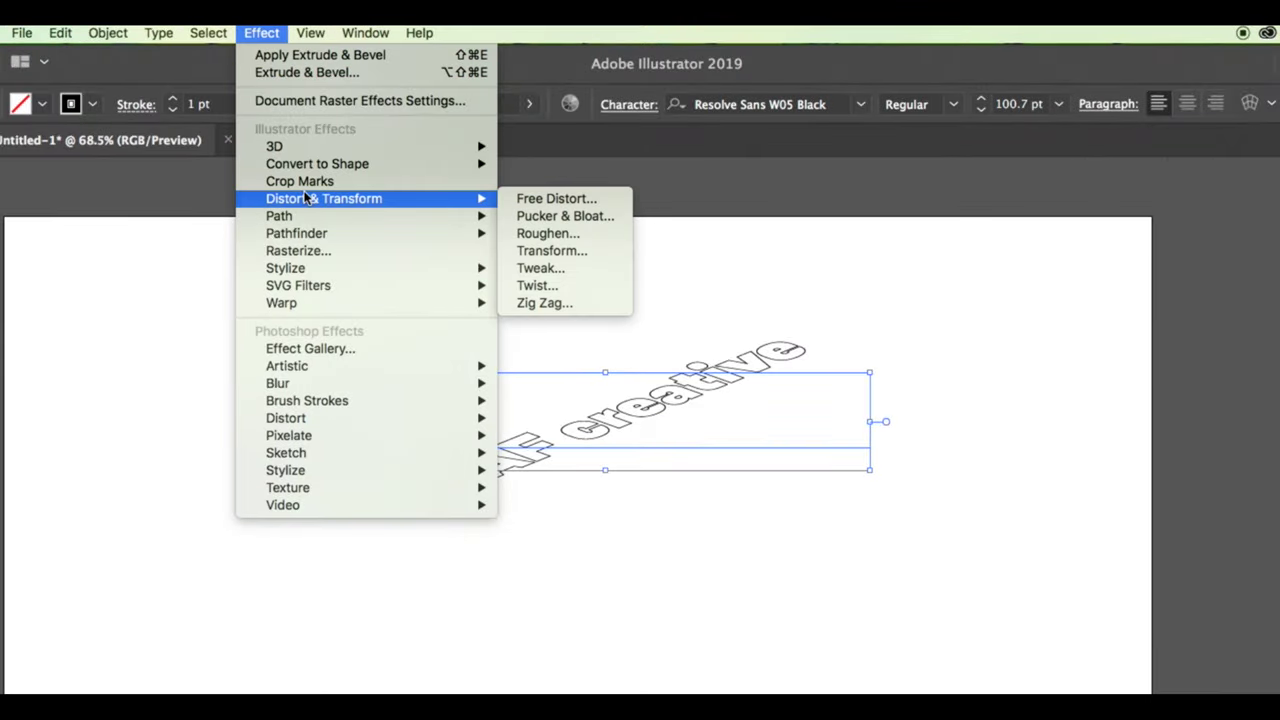
click(552, 251)
click(897, 580)
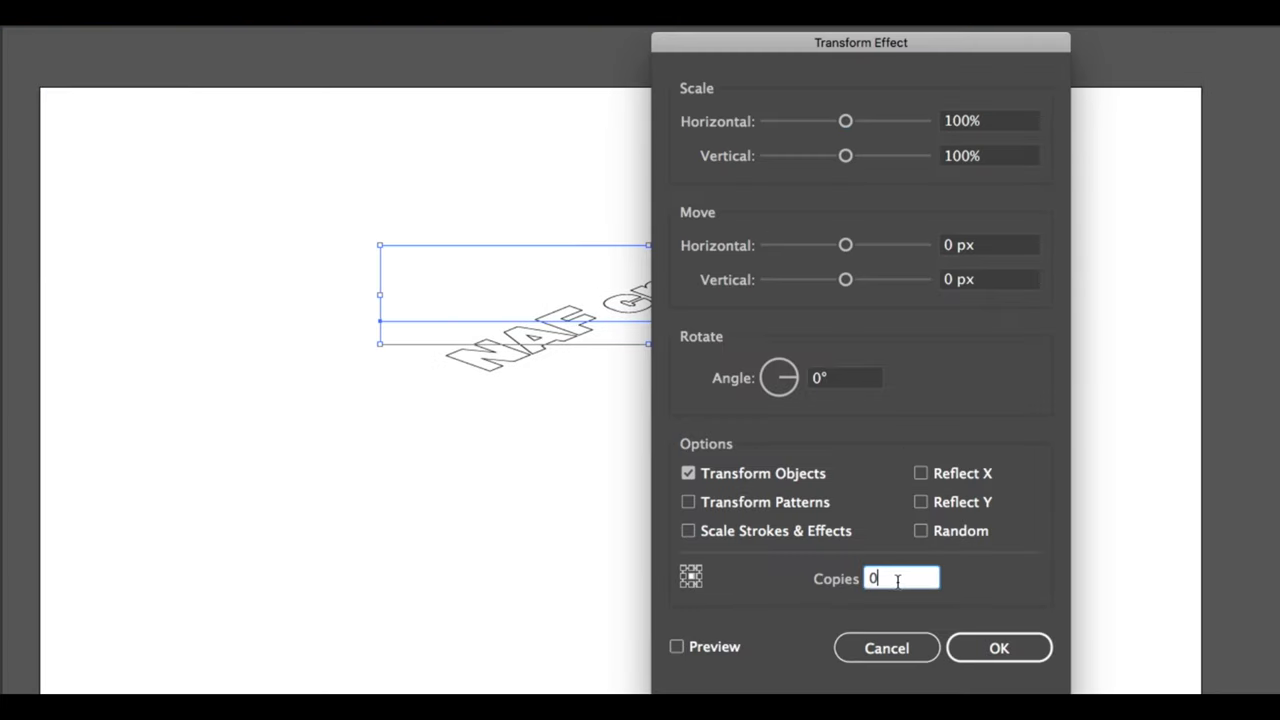
text(20)
click(994, 123)
key(BackSpace)
key(BackSpace)
key(BackSpace)
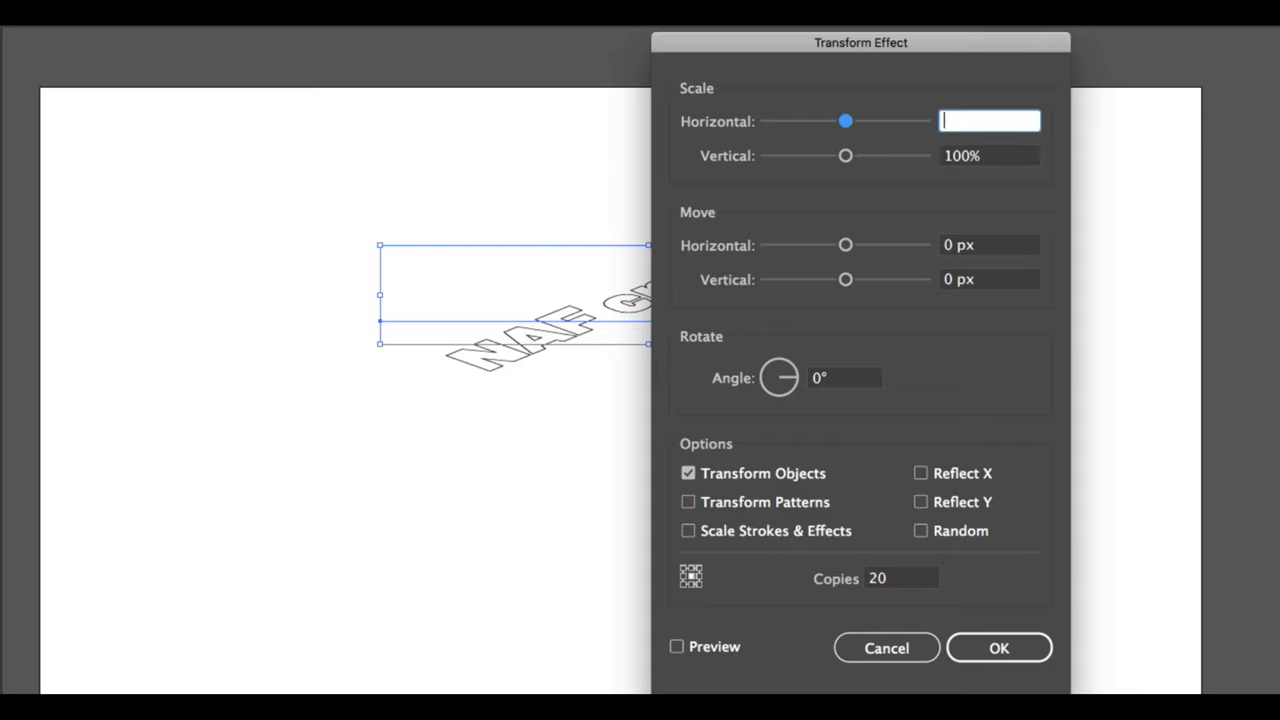
click(677, 650)
click(994, 123)
key(BackSpace)
key(BackSpace)
key(BackSpace)
text(95)
click(997, 157)
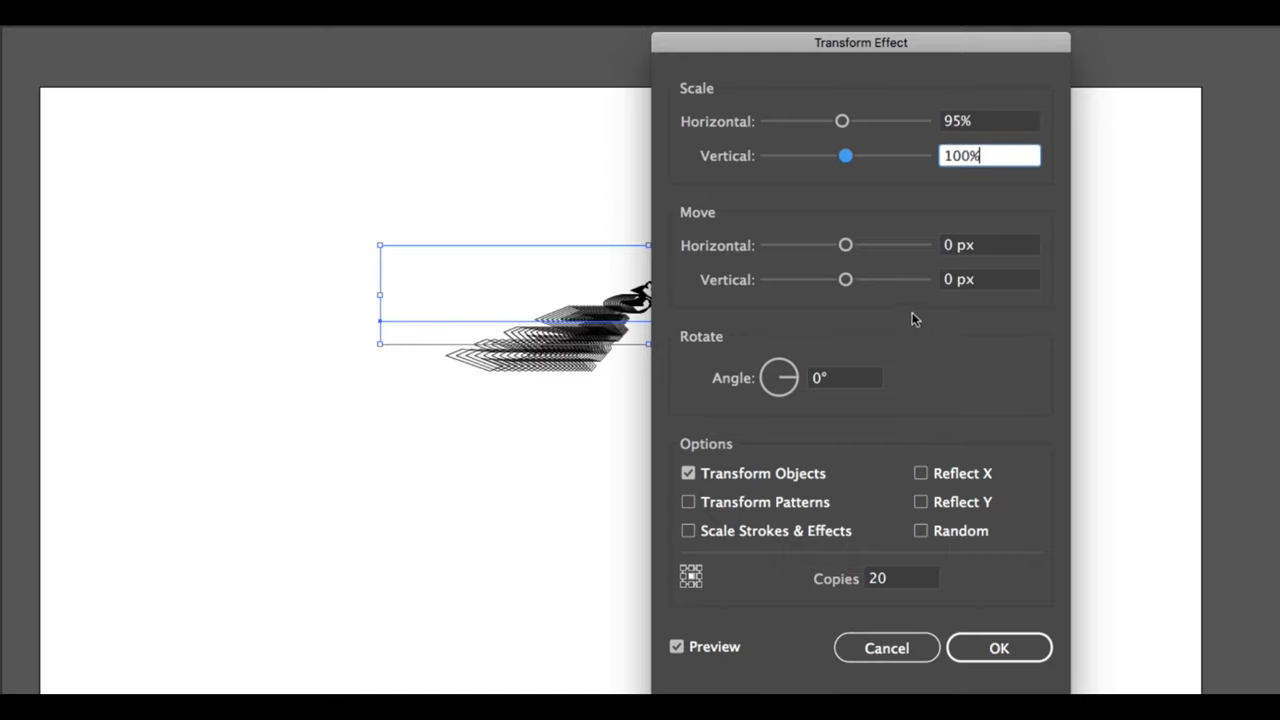
Set the copies' move to 0 px horizontal and 30 px vertical, and apply.
mouse_move(845, 245)
mouse_down()
mouse_move(867, 245)
mouse_move(868, 281)
mouse_move(857, 246)
mouse_up()
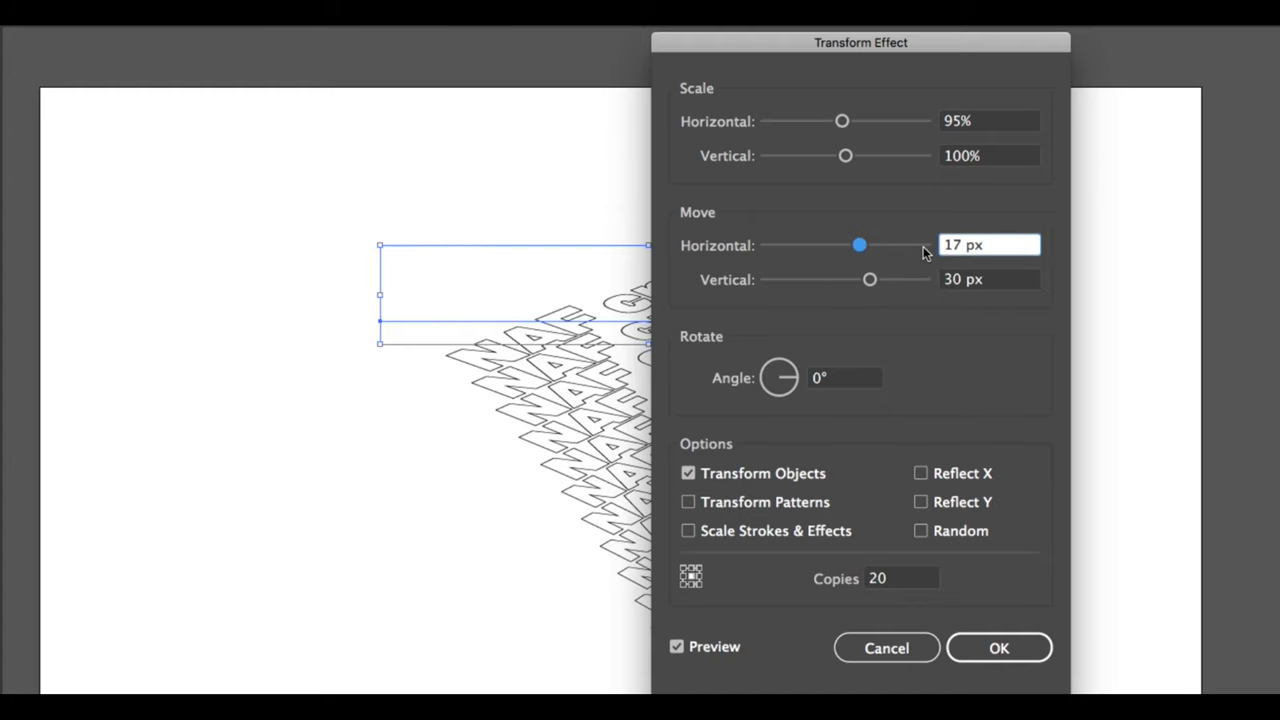
text(0)
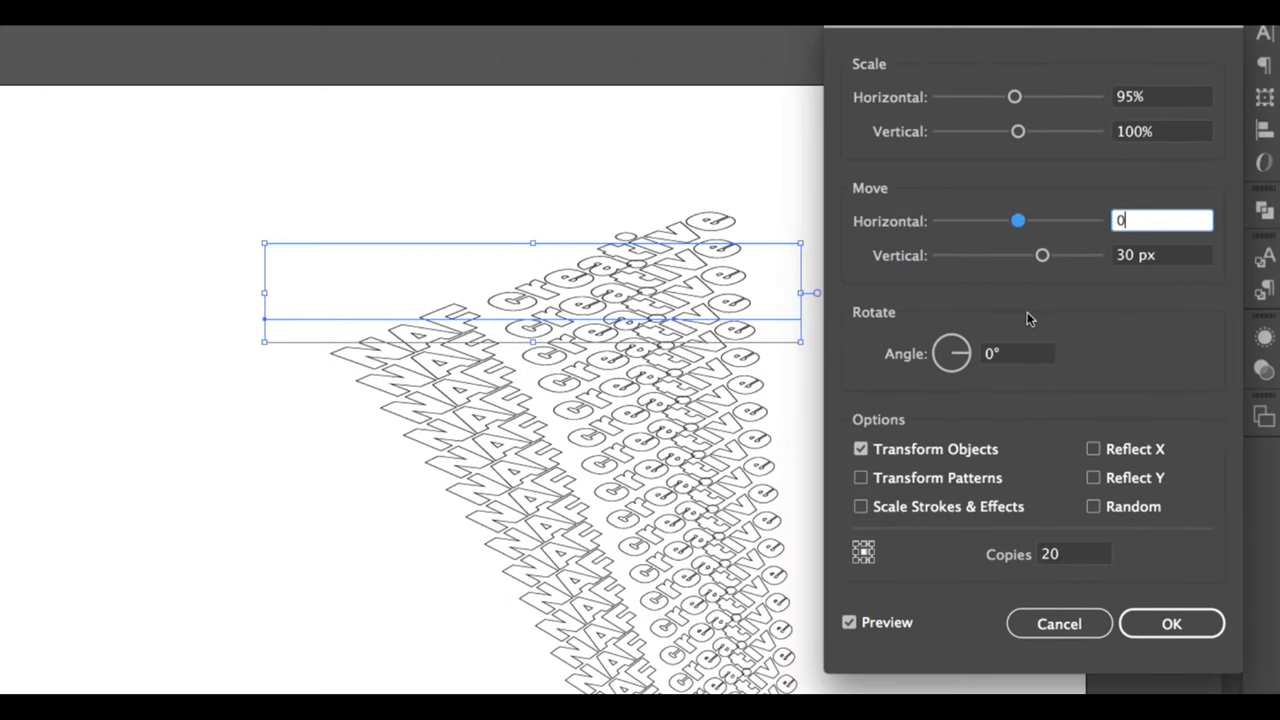
mouse_move(1042, 259)
mouse_down()
mouse_move(1063, 266)
mouse_move(1051, 266)
mouse_up()
key(BackSpace)
text(30)
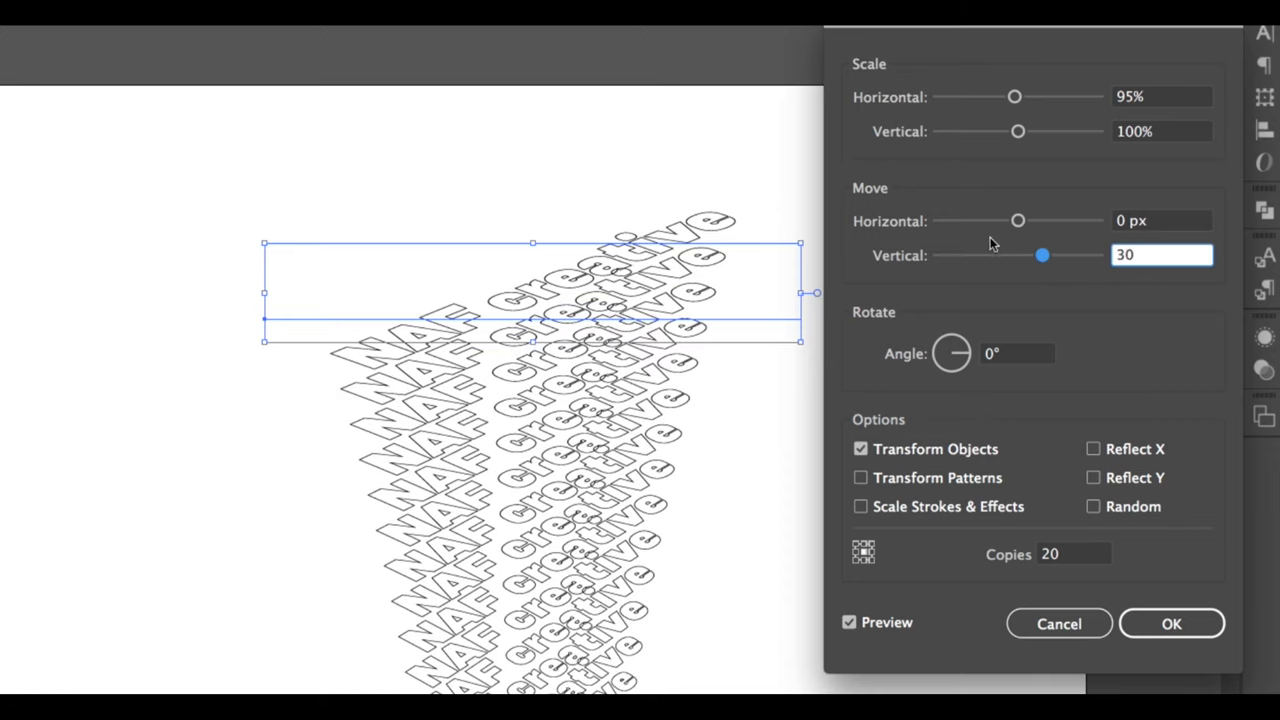
drag(1018, 221, 1010, 222)
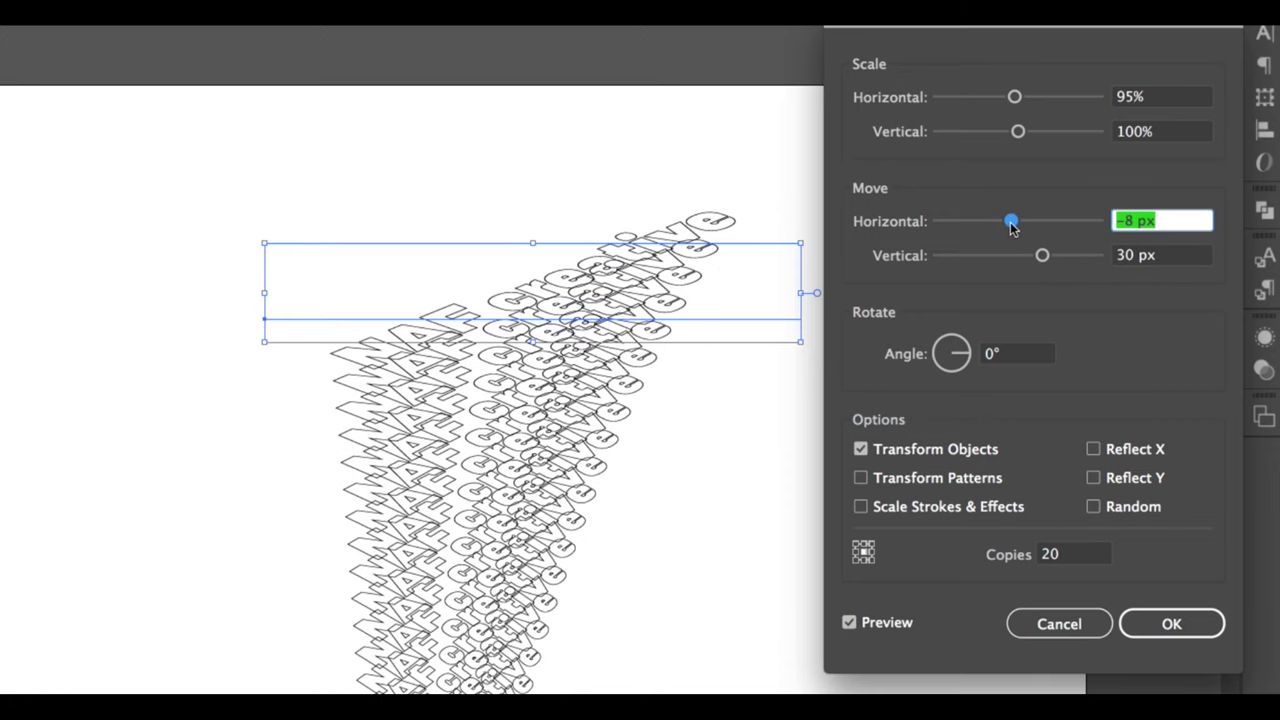
drag(1013, 221, 1057, 220)
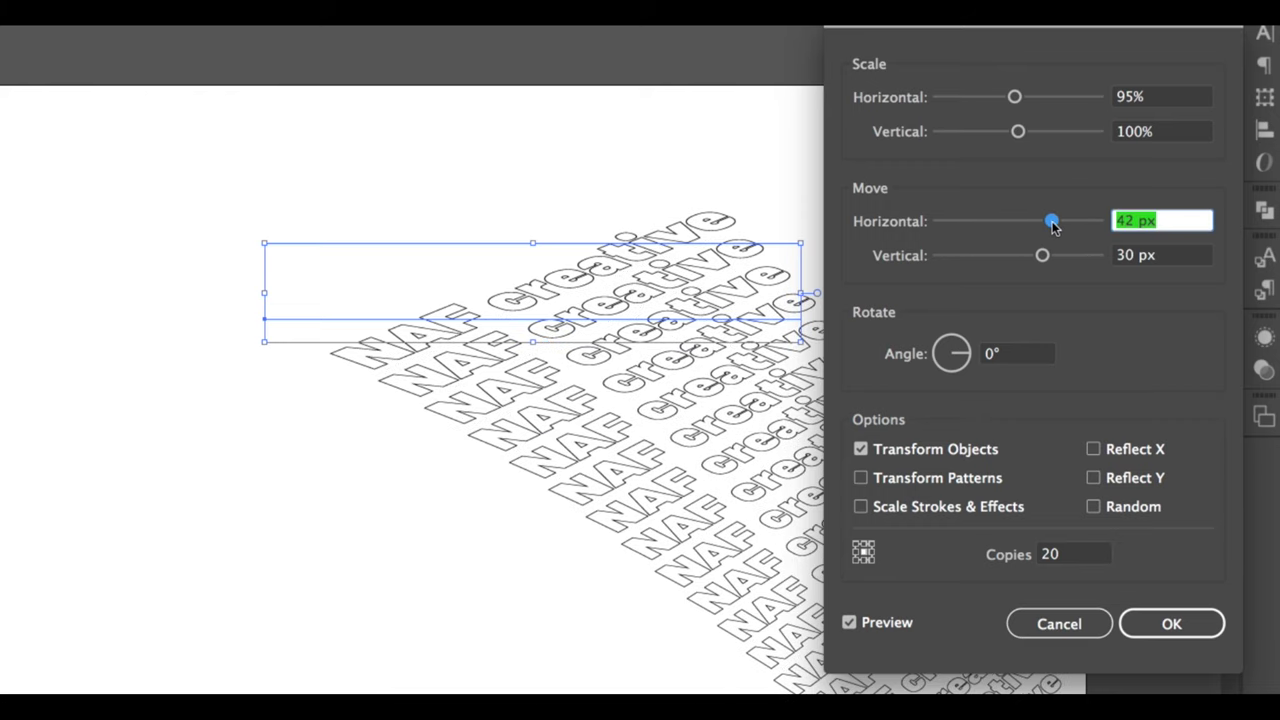
text(0)
key(Return)
Move the plain NAF creative text up toward the page top.
click(683, 437)
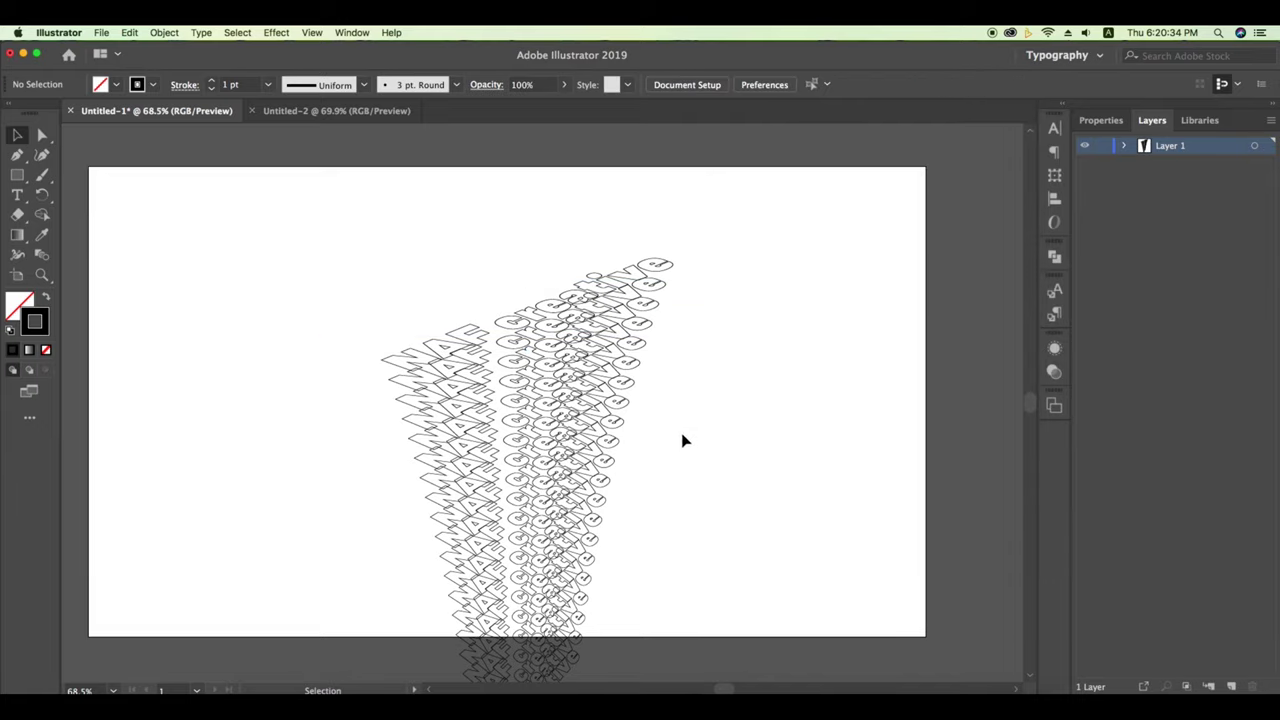
drag(523, 551, 509, 428)
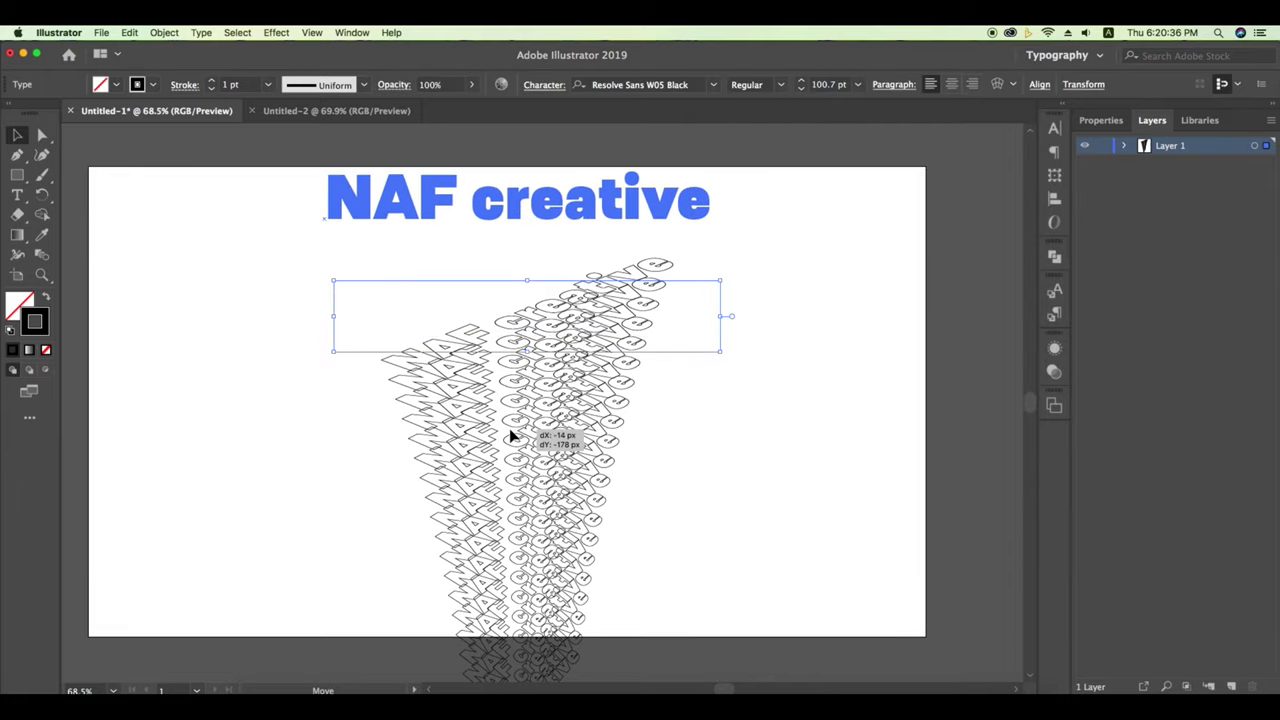
click(714, 391)
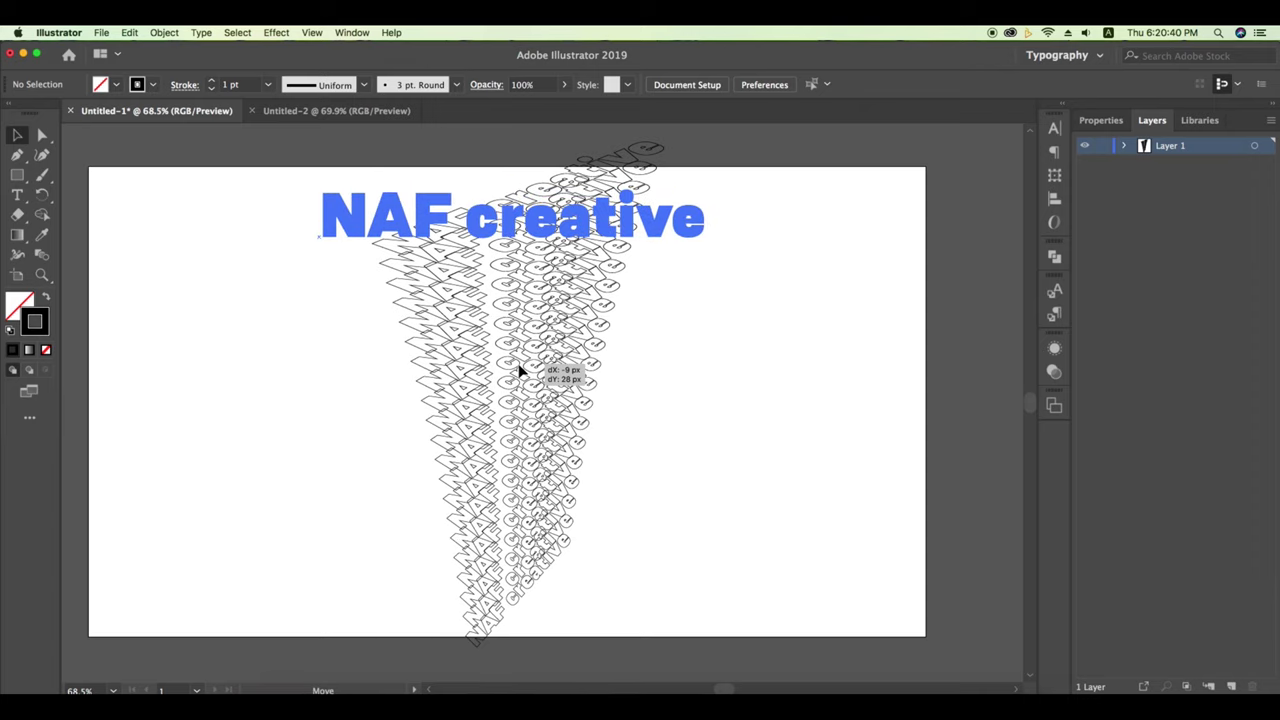
Expand the top stacked text into grouped outline artwork and reselect the group.
click(420, 235)
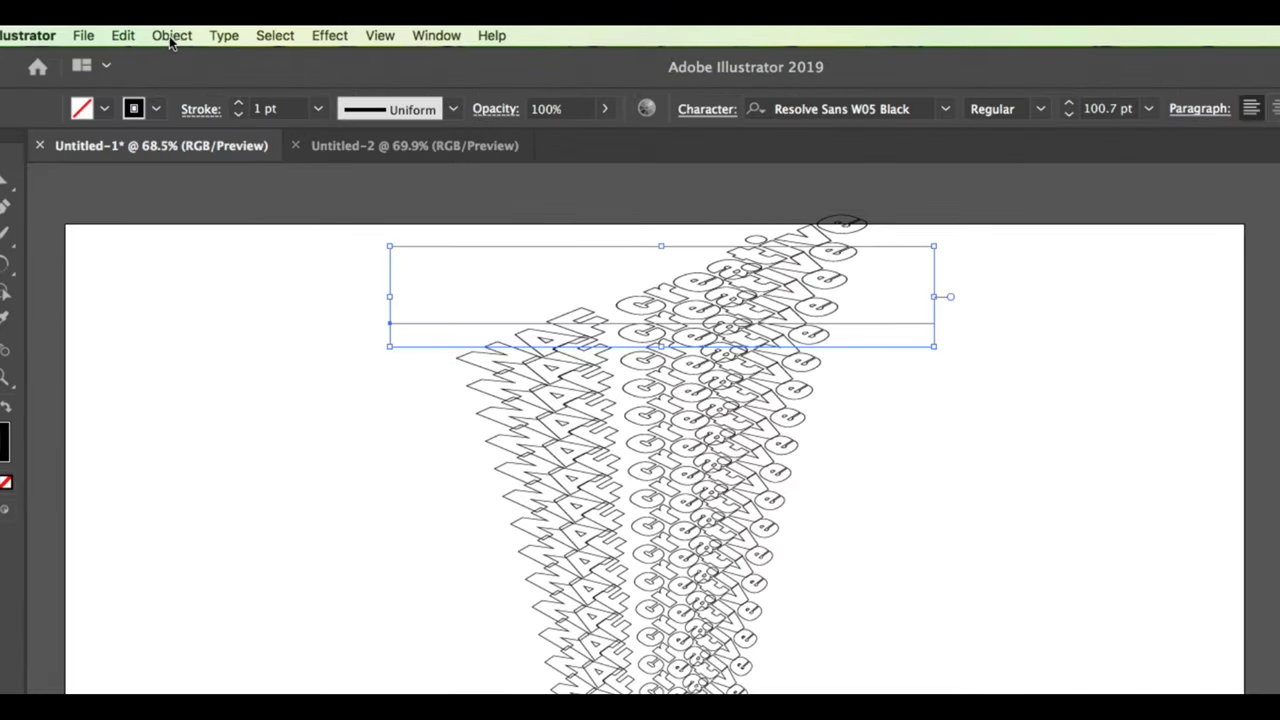
click(171, 36)
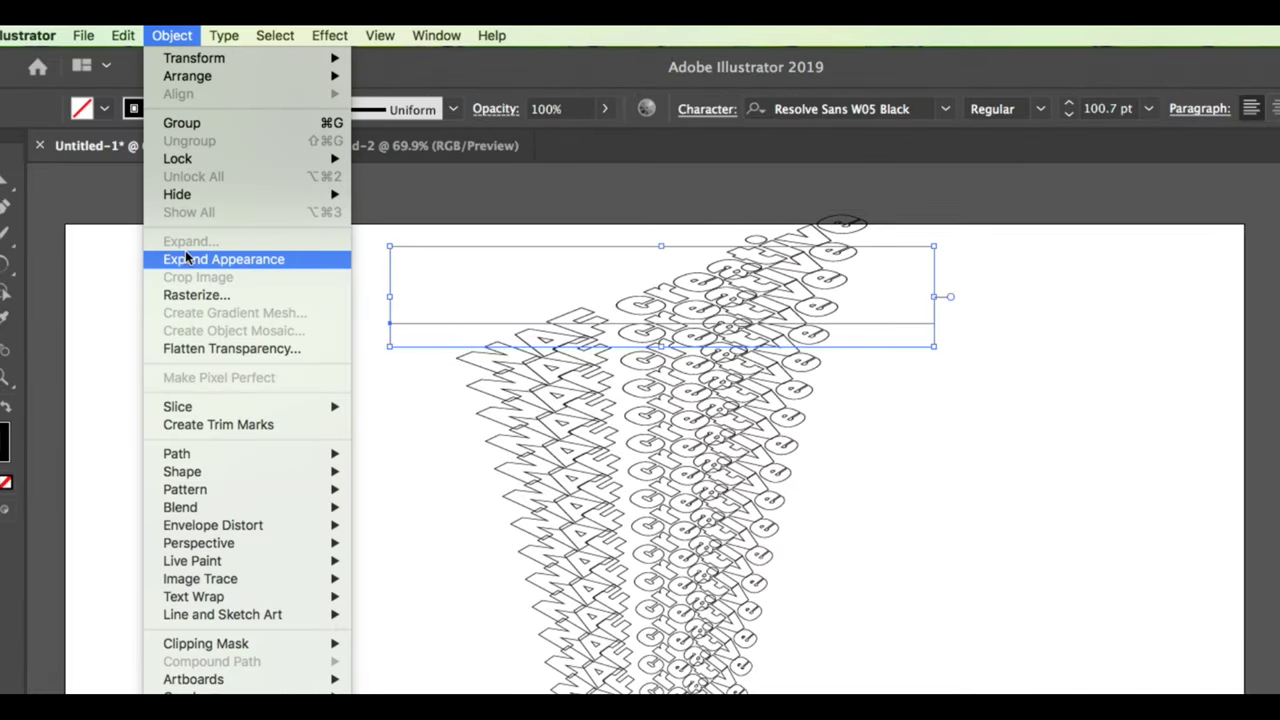
click(186, 258)
click(706, 303)
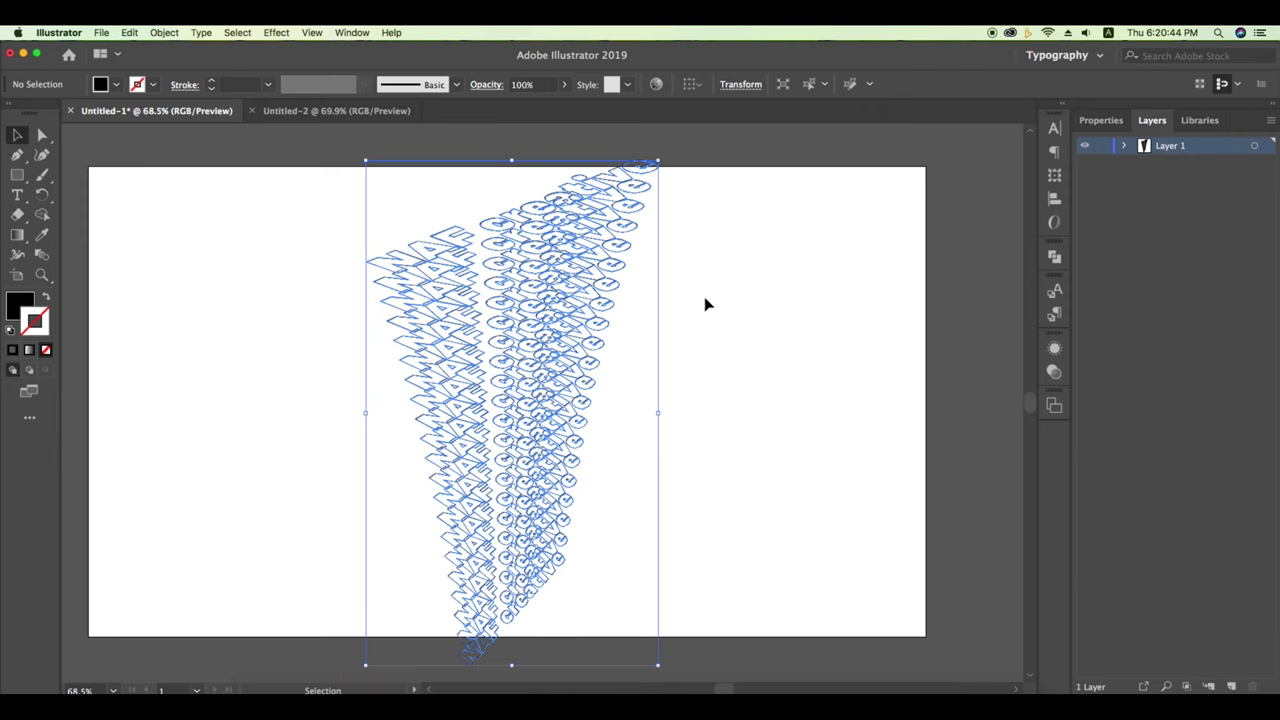
click(523, 374)
right_click(492, 347)
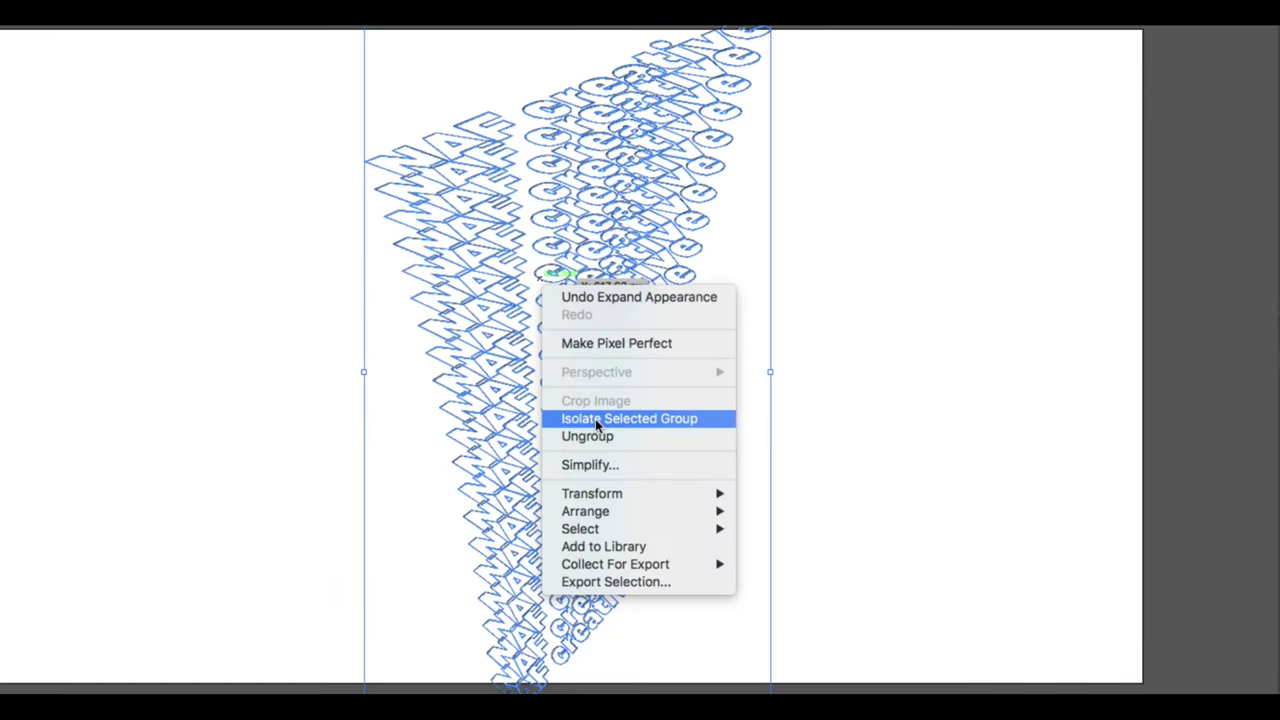
Isolate the group, drag several text copies apart into separate clusters, then exit isolation.
click(596, 422)
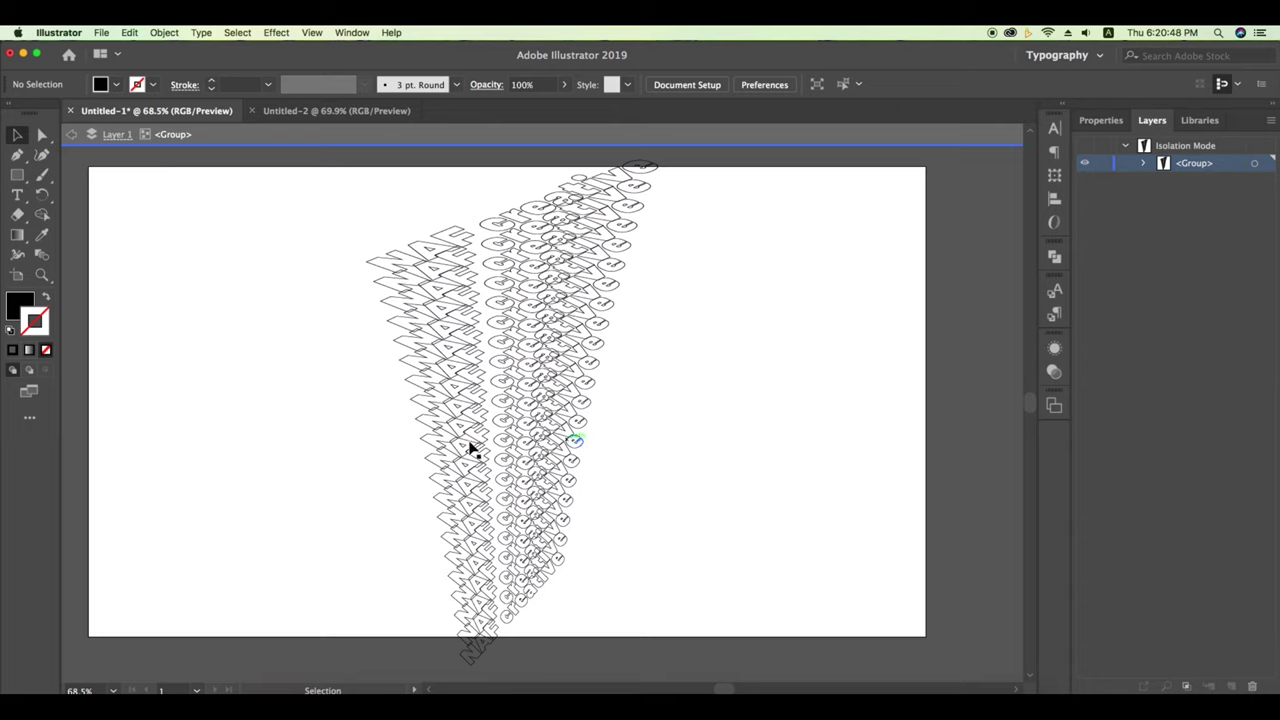
click(454, 438)
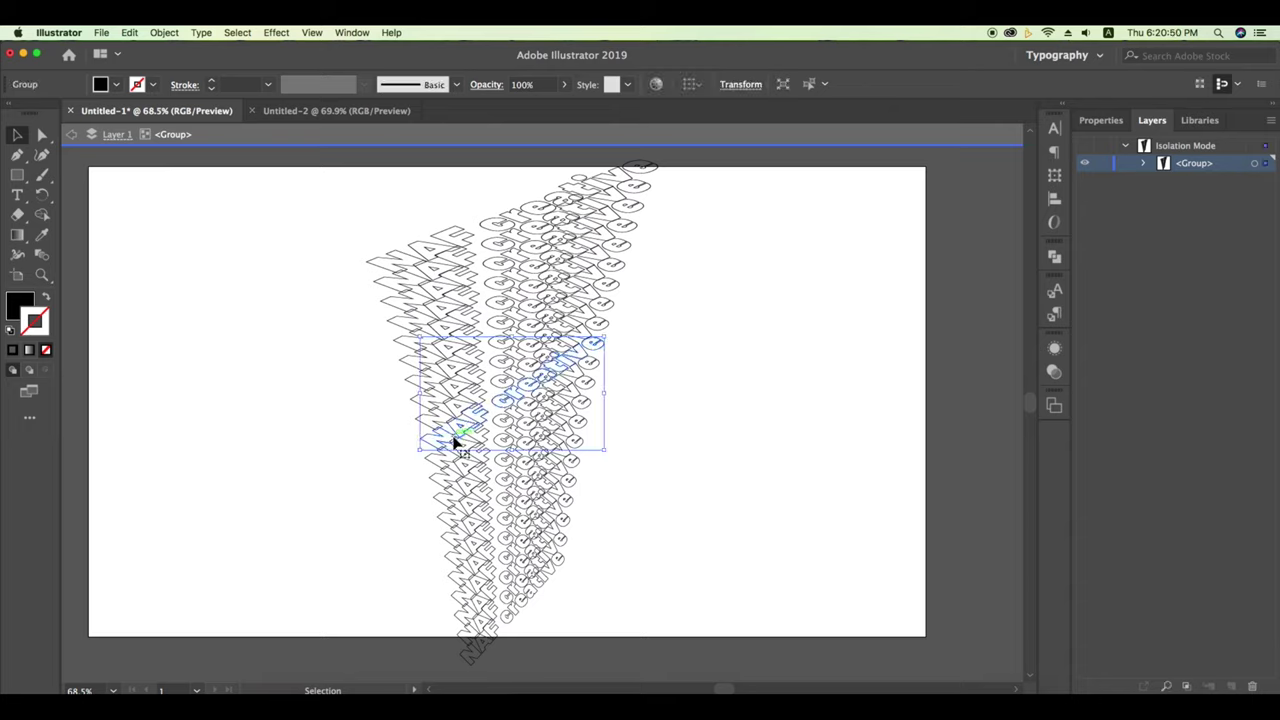
drag(454, 440, 438, 425)
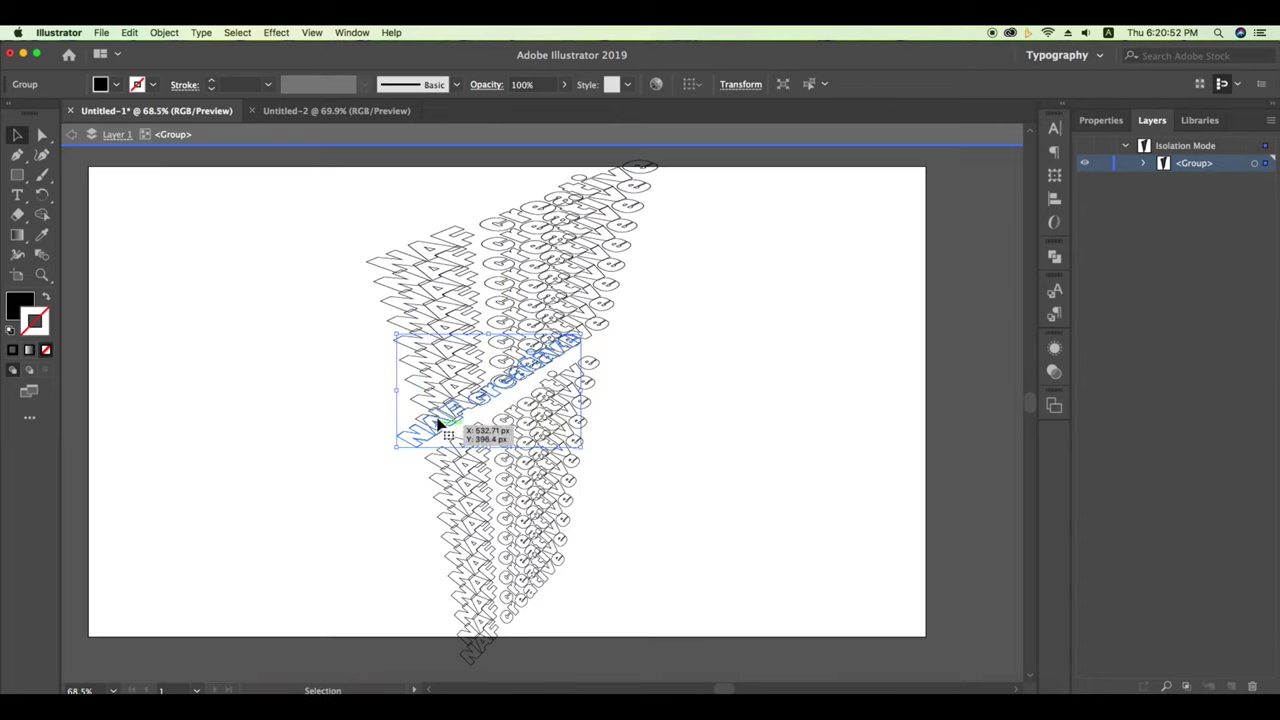
drag(438, 425, 489, 510)
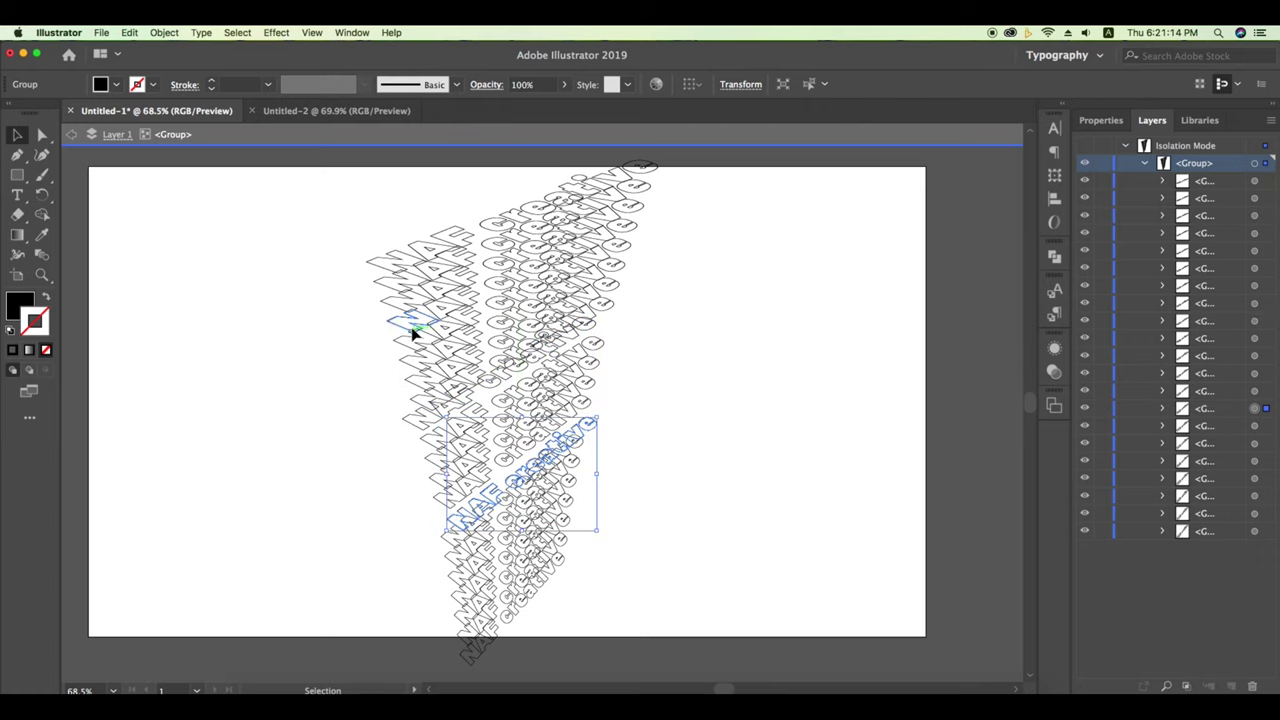
mouse_move(413, 333)
mouse_down()
mouse_move(391, 323)
mouse_move(409, 342)
mouse_up()
scroll(450, 460, down, 1)
mouse_move(472, 564)
mouse_down()
mouse_move(450, 567)
mouse_move(466, 457)
mouse_up()
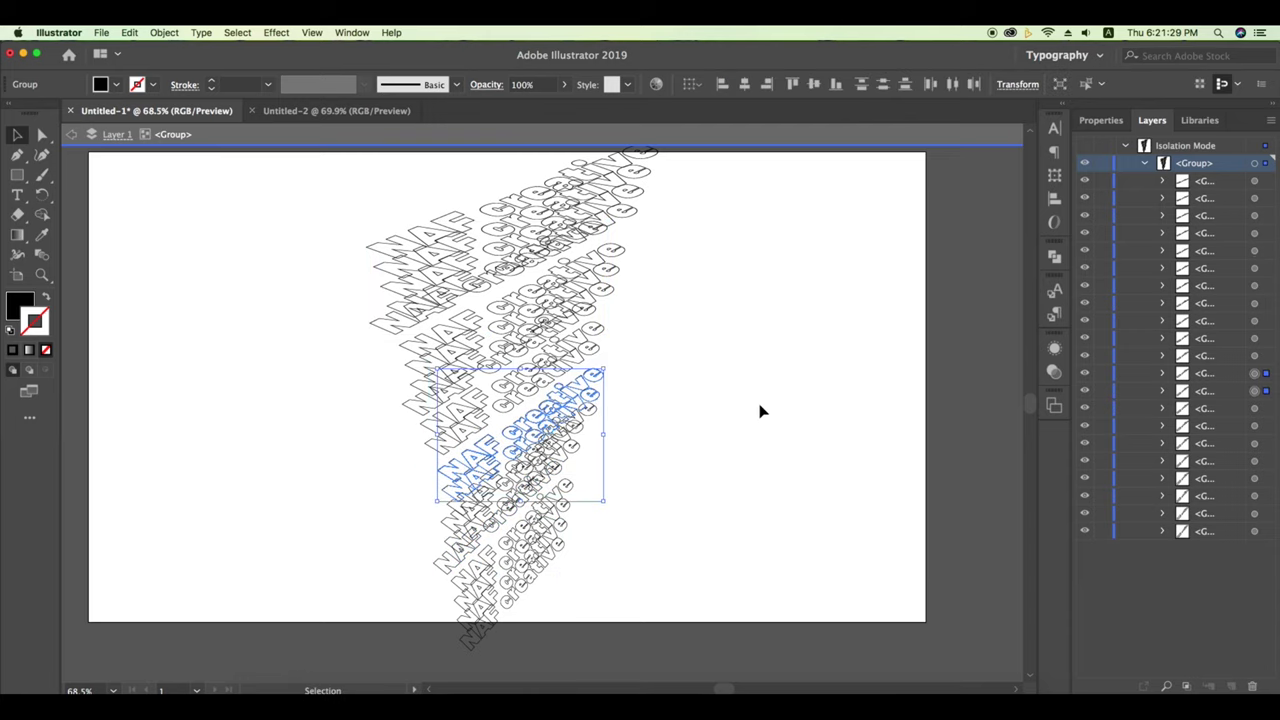
click(703, 433)
scroll(714, 433, right, 2)
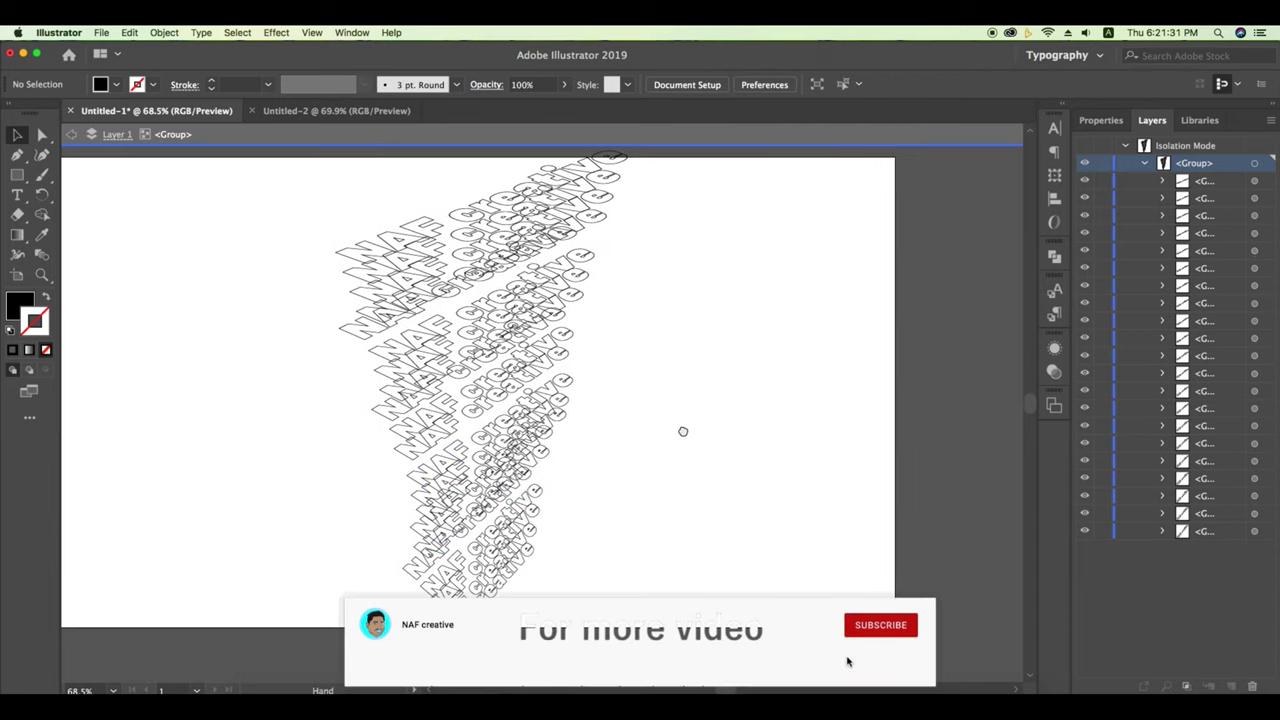
double_click(642, 374)
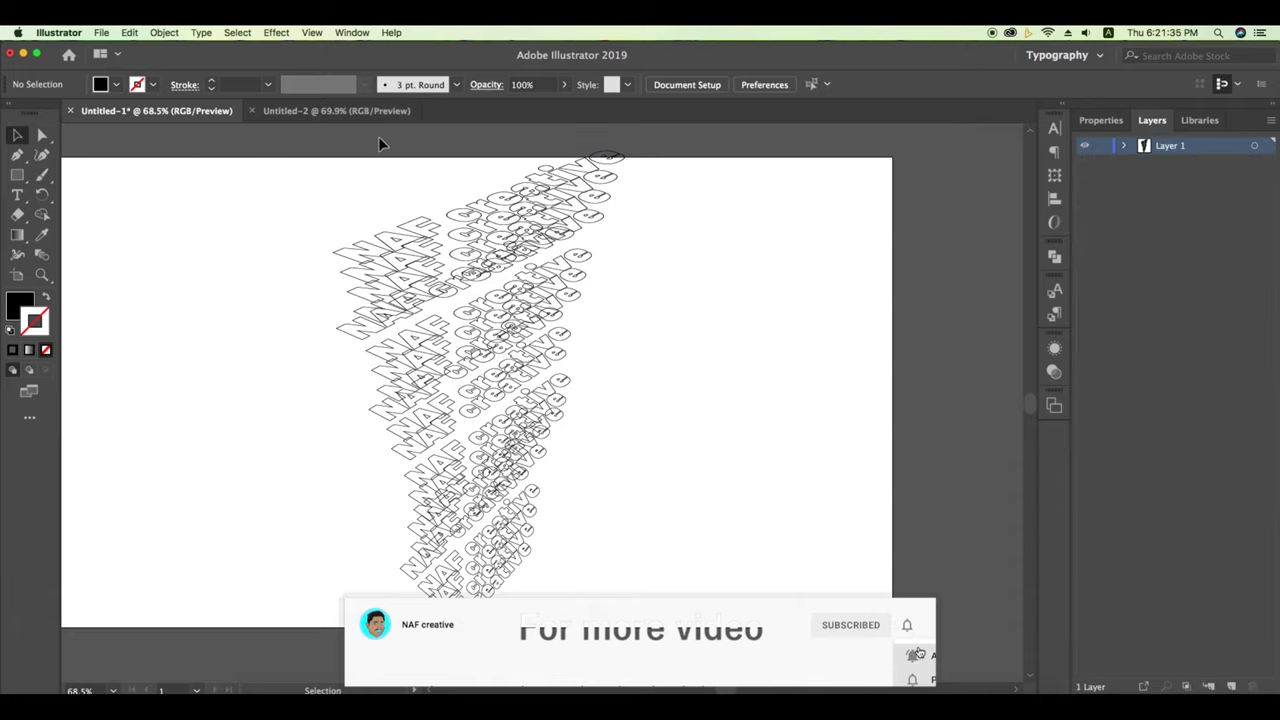
In Untitled-2, draw a circle near the top left with a 0 pt stroke.
click(345, 113)
drag(17, 175, 80, 197)
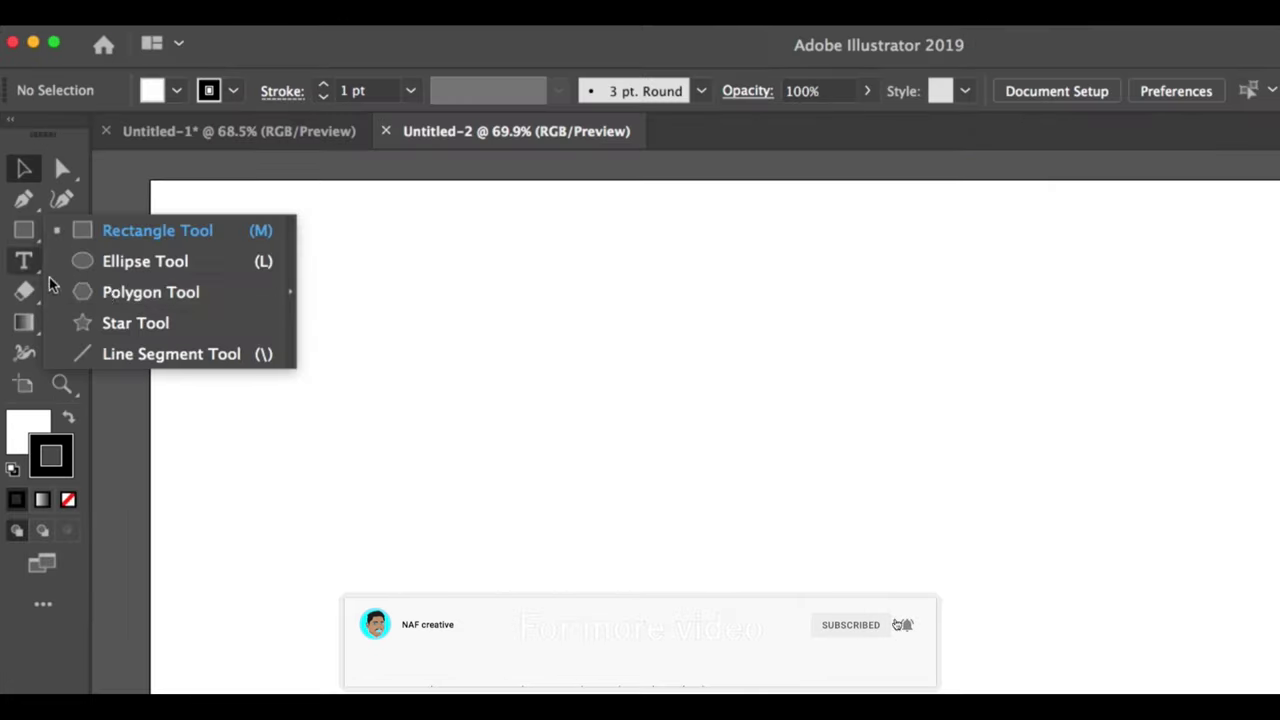
drag(258, 210, 348, 298)
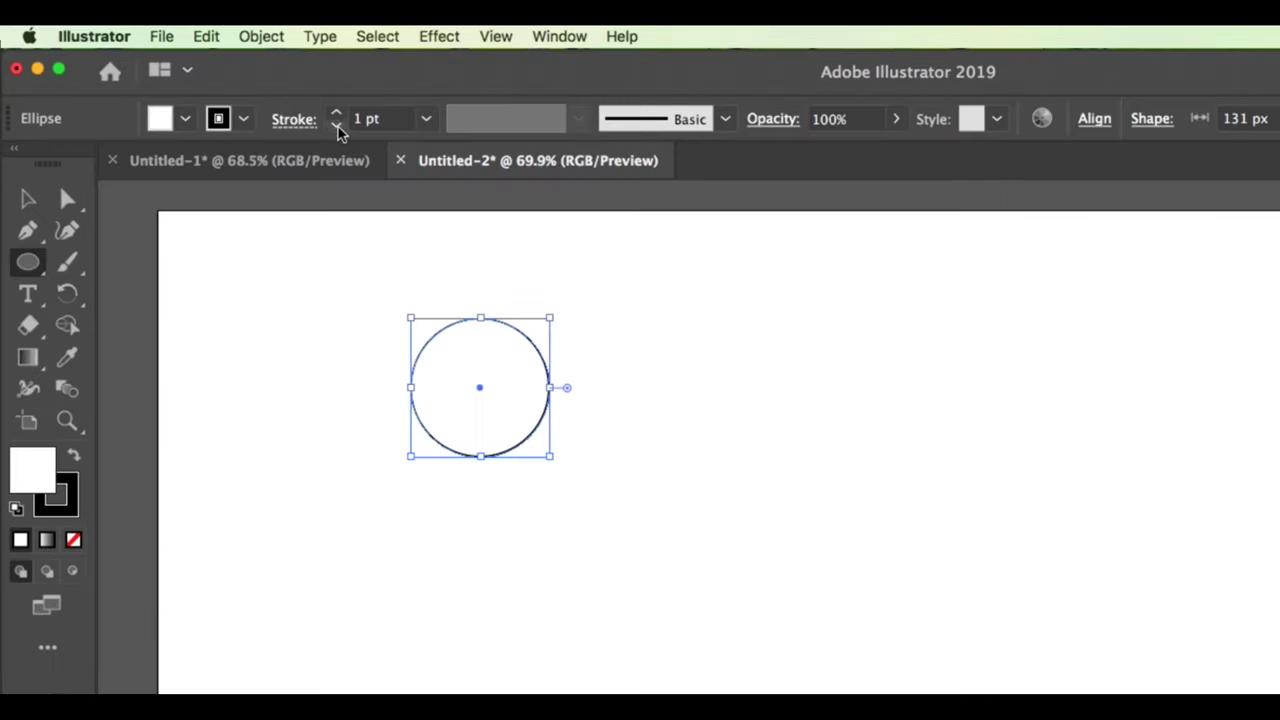
click(211, 89)
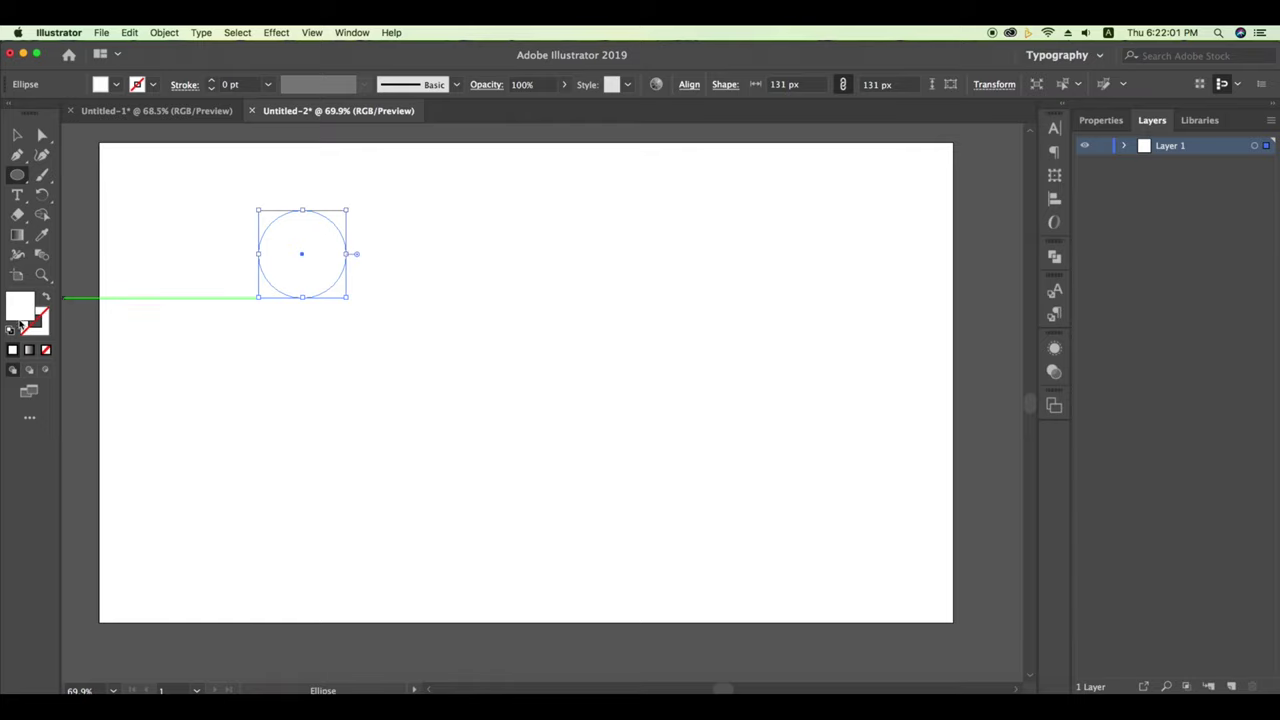
Fill the circle with a gradient running from dark green to lighter green.
click(29, 350)
click(781, 453)
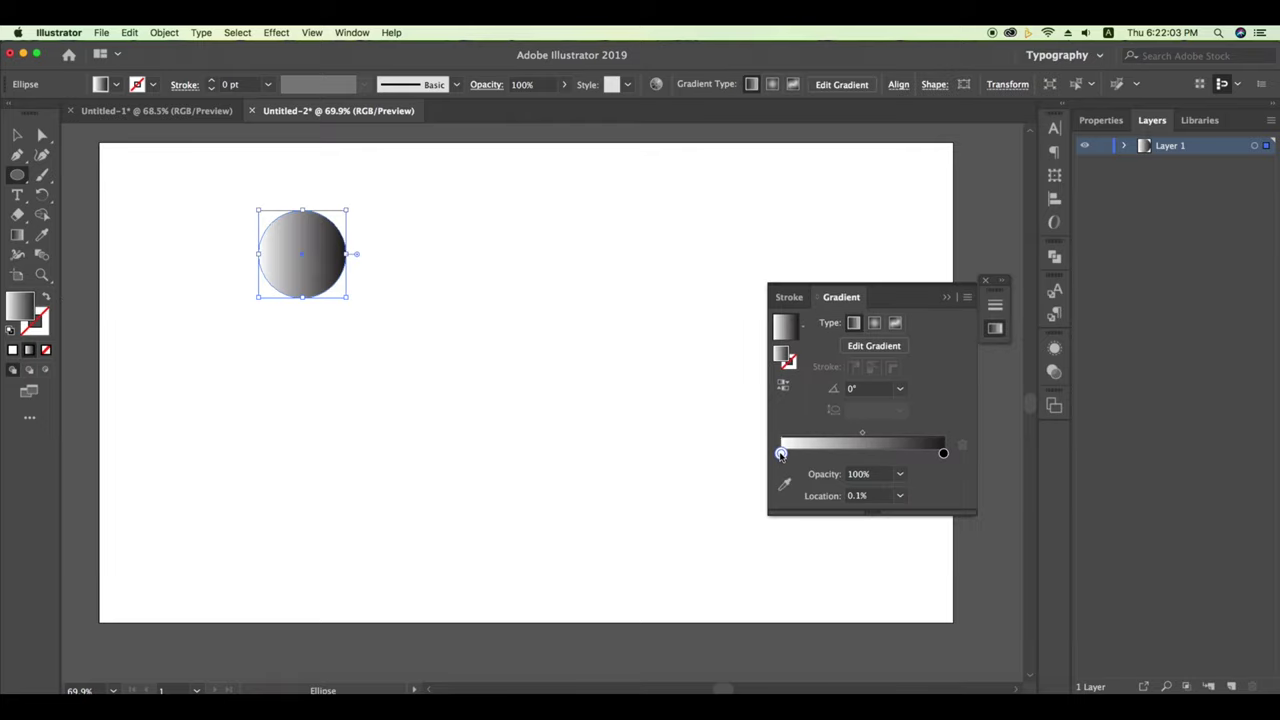
double_click(781, 453)
click(764, 517)
double_click(943, 453)
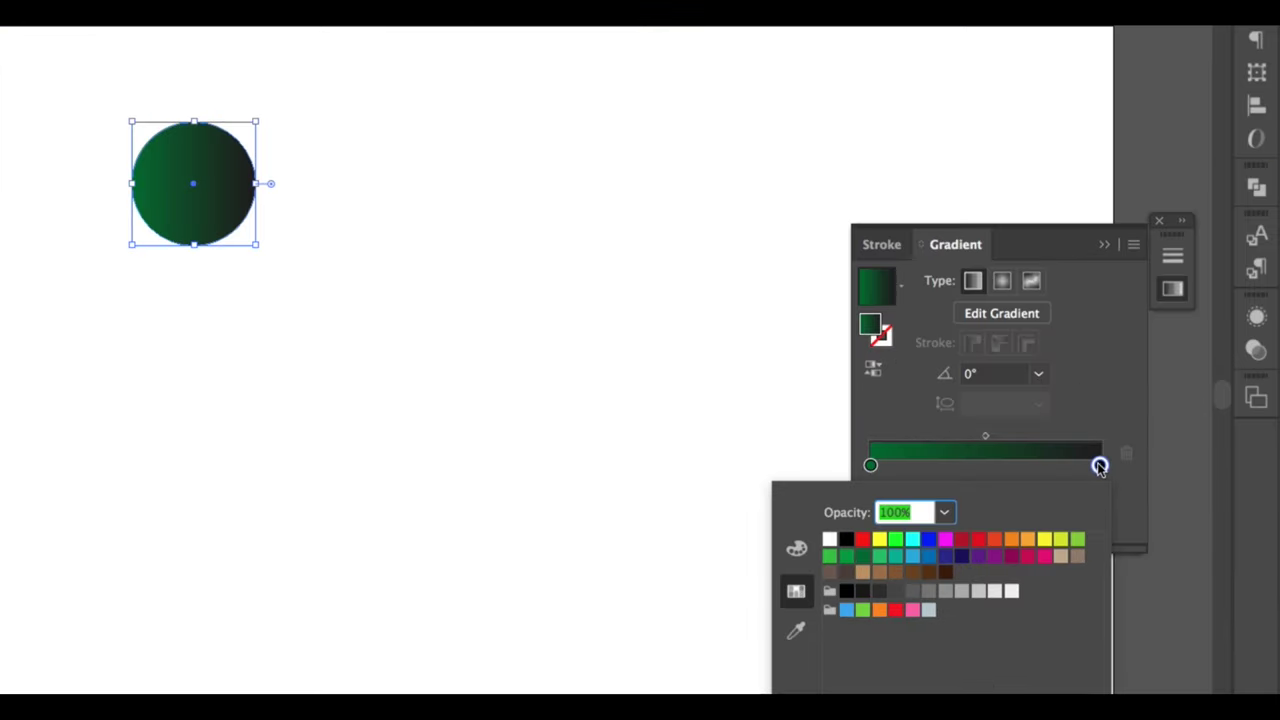
click(799, 517)
click(894, 557)
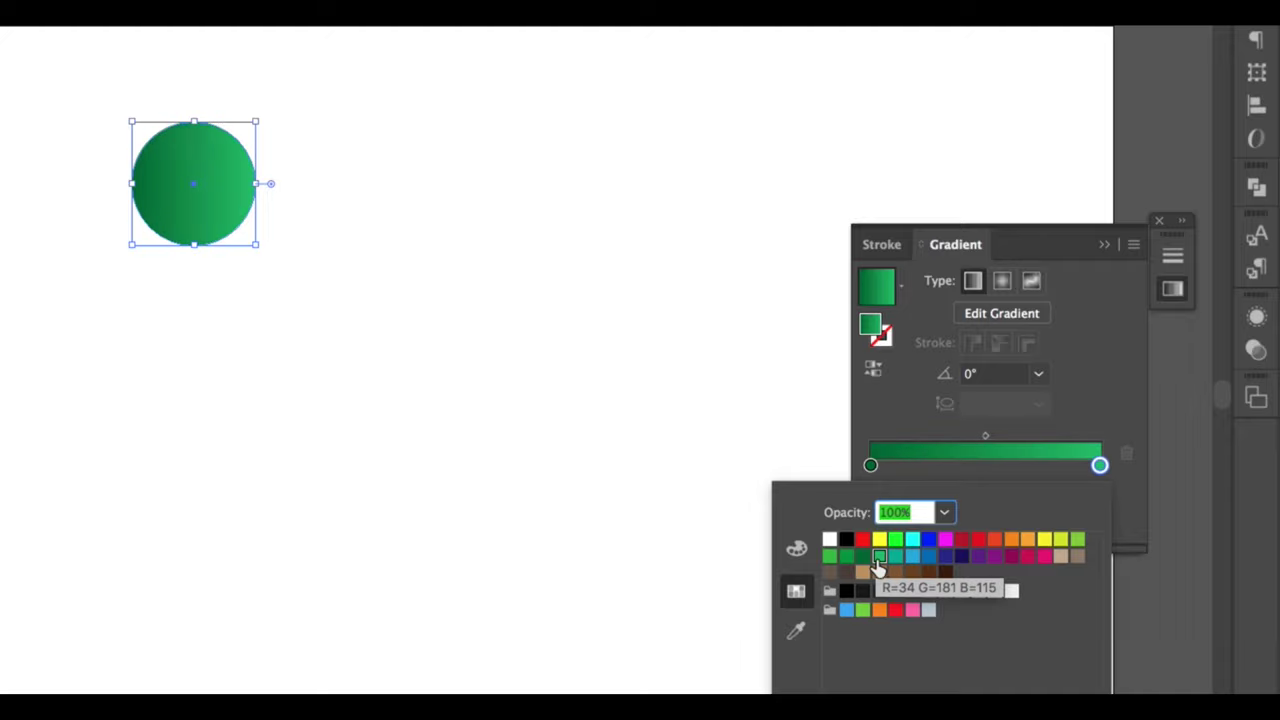
click(1104, 244)
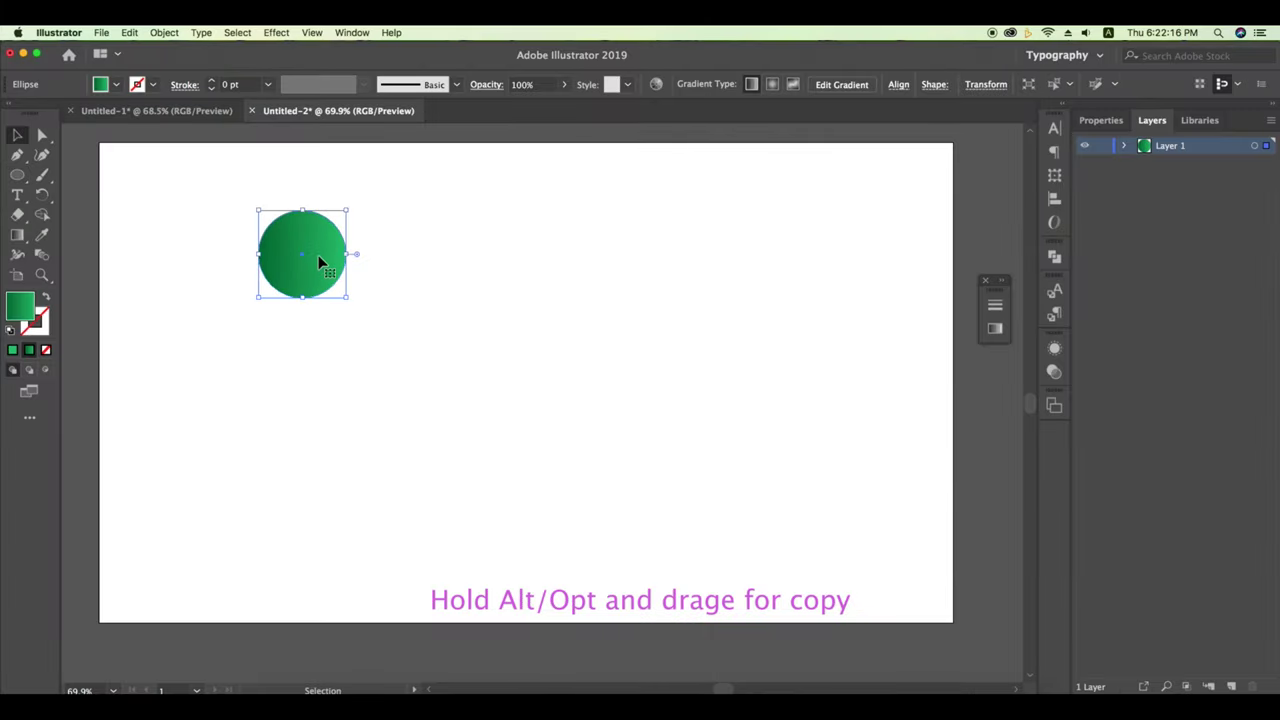
Duplicate the circle to the right, shrink the copy tiny, and blend the two.
mouse_move(318, 262)
mouse_down()
mouse_move(812, 266)
mouse_move(749, 260)
mouse_up()
mouse_move(817, 216)
mouse_down()
mouse_move(200, 297)
mouse_move(168, 148)
mouse_up()
click(160, 33)
mouse_move(215, 465)
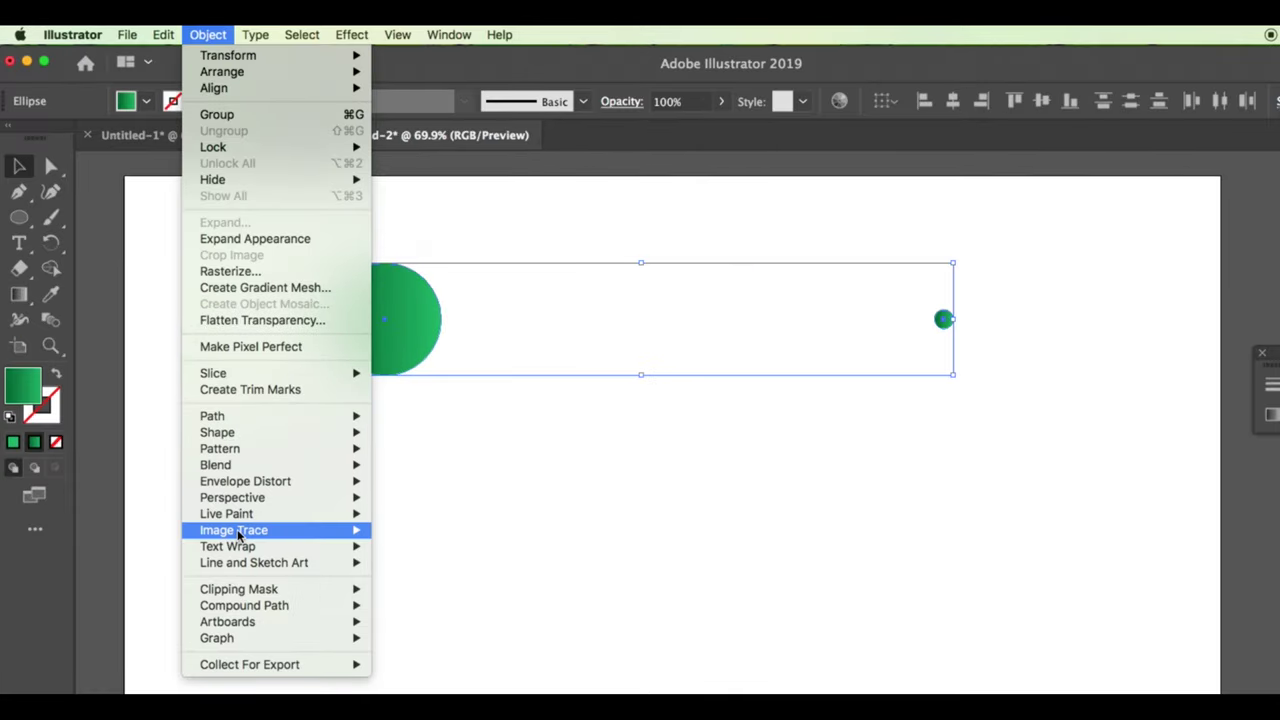
click(404, 466)
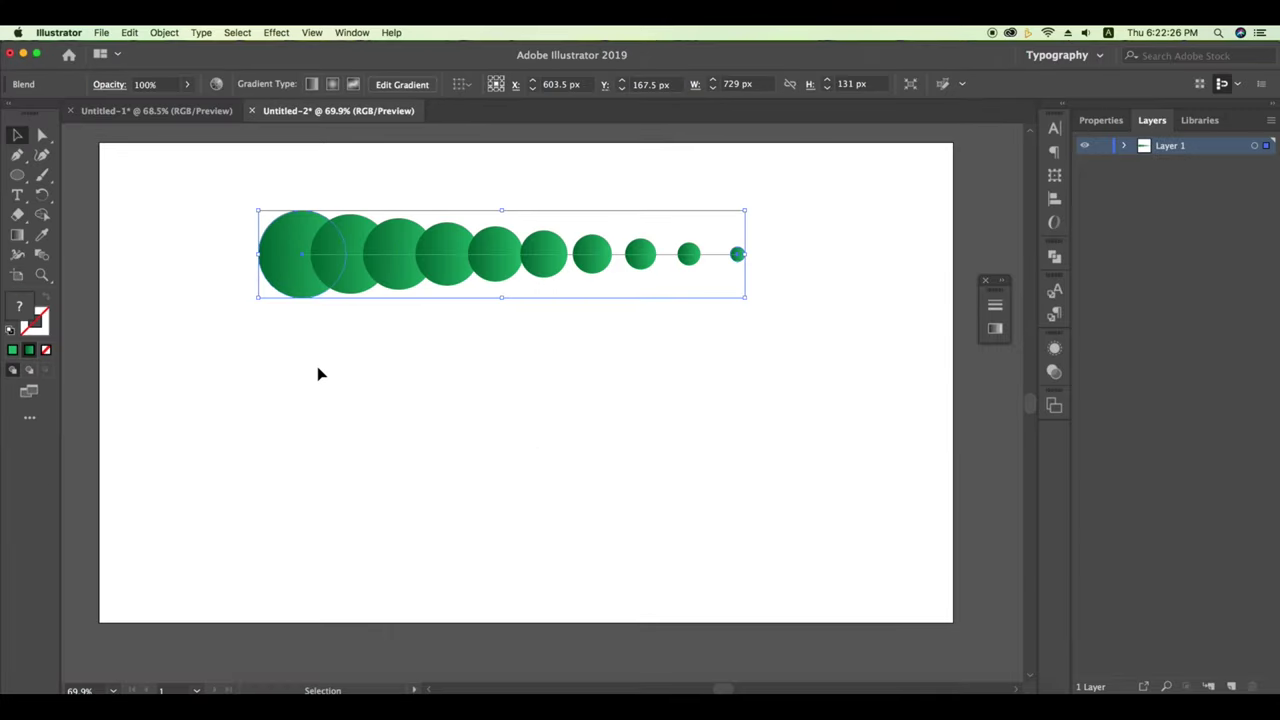
Set the blend spacing to 10000 specified steps.
click(158, 33)
mouse_move(217, 463)
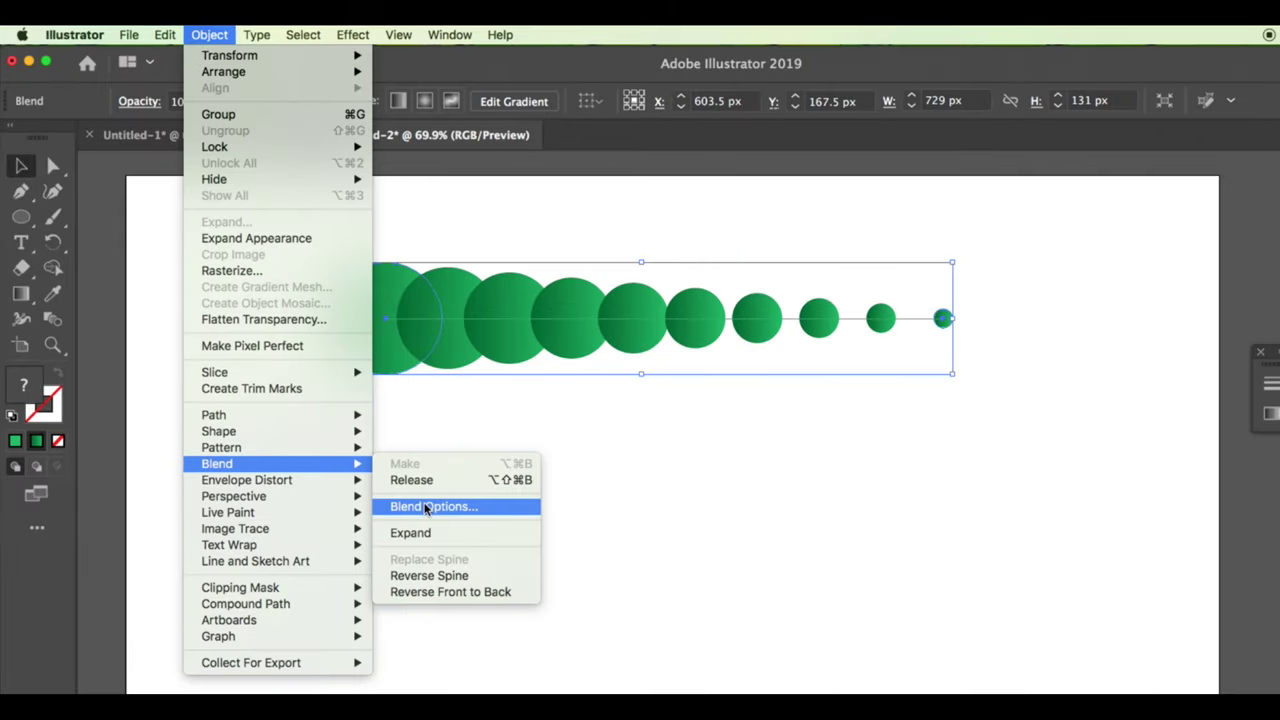
click(430, 506)
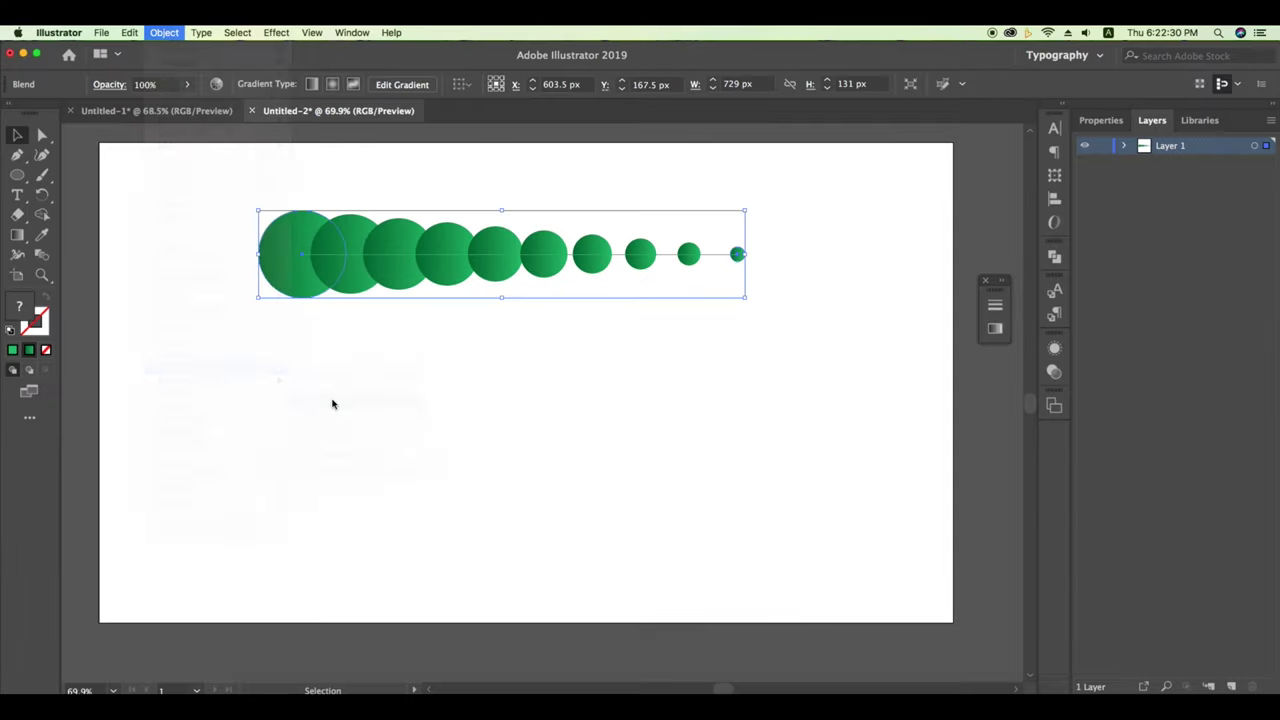
click(509, 369)
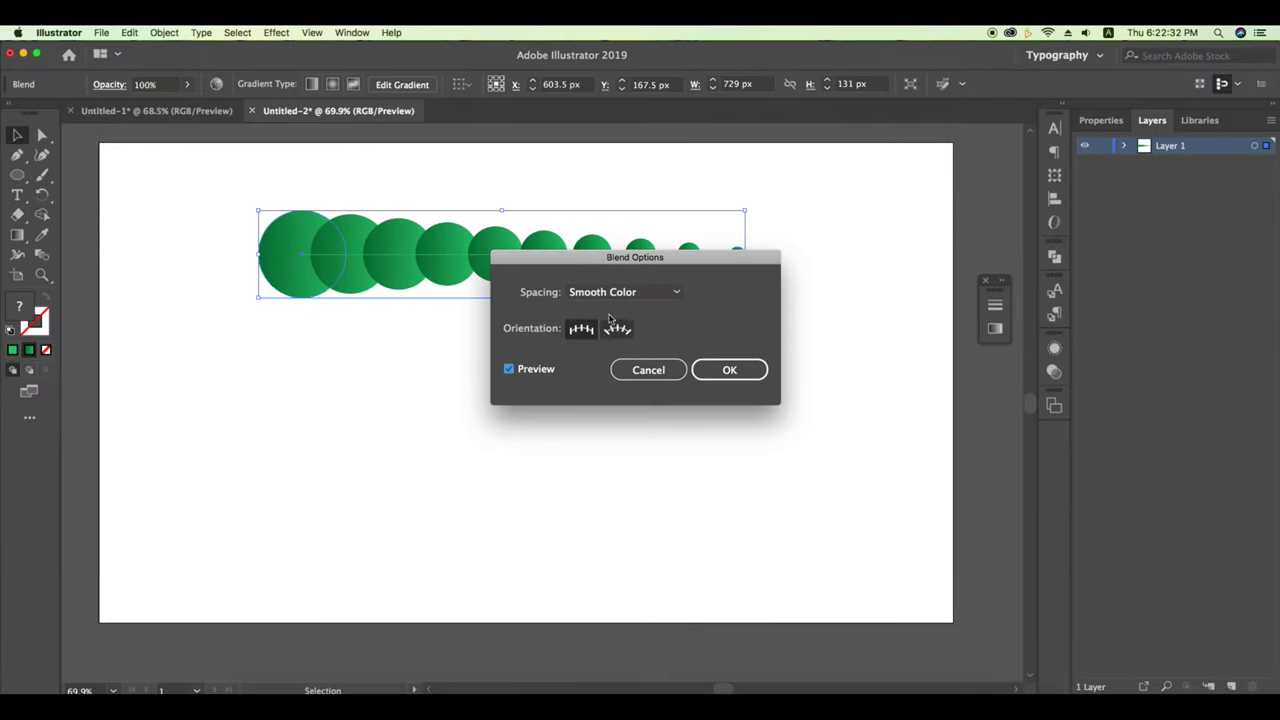
drag(653, 258, 828, 198)
click(848, 232)
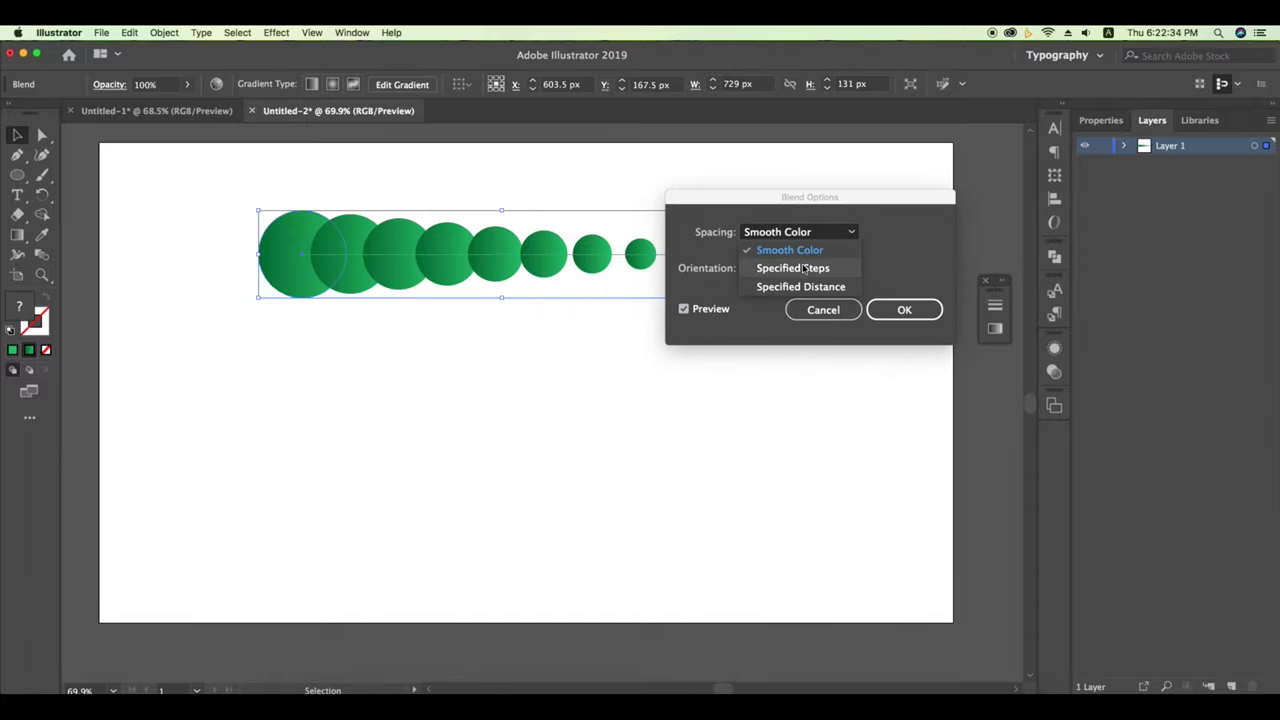
click(798, 267)
text(10000)
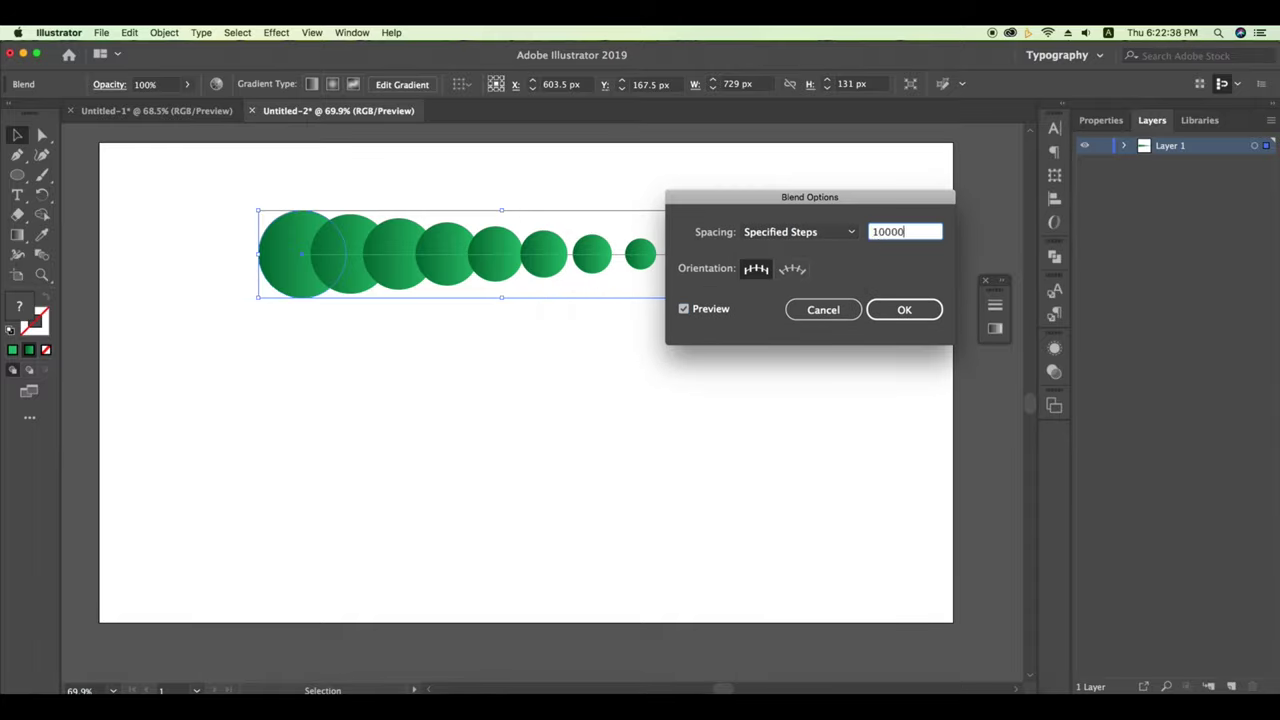
key(Tab)
key(Return)
Draw a looping R with the Paintbrush below the blend, then select both objects.
click(795, 253)
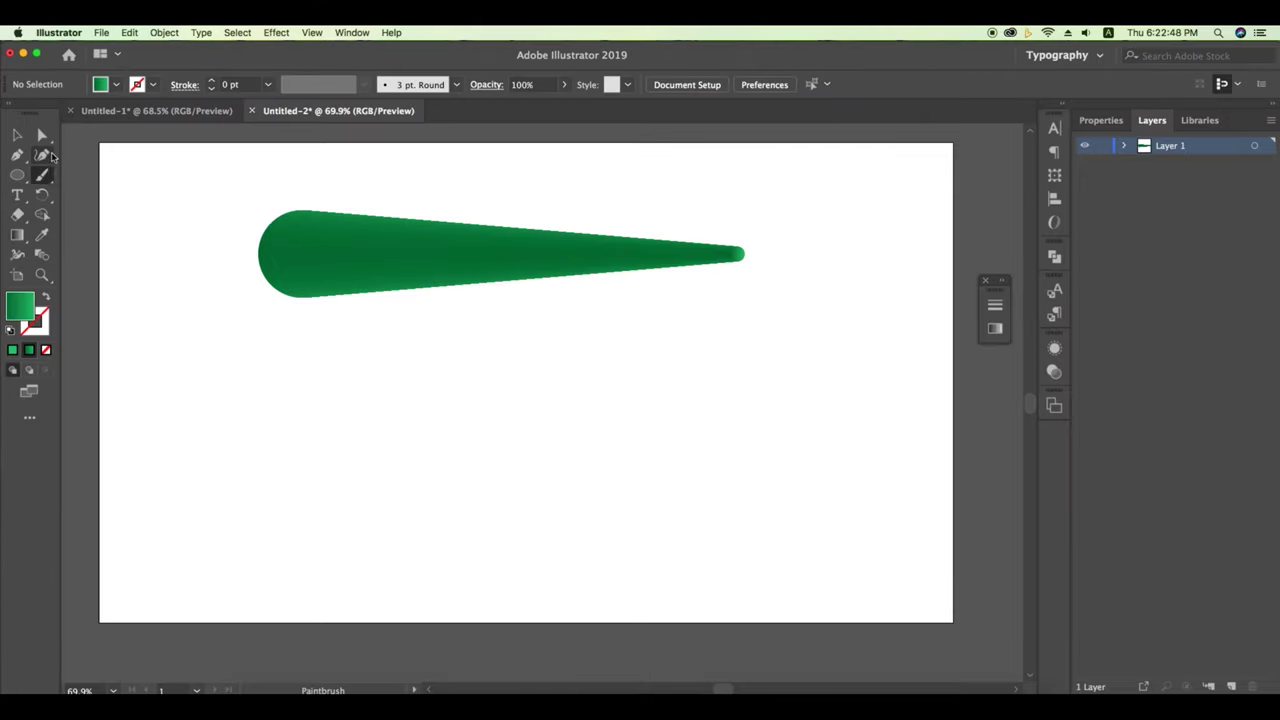
click(20, 156)
click(42, 175)
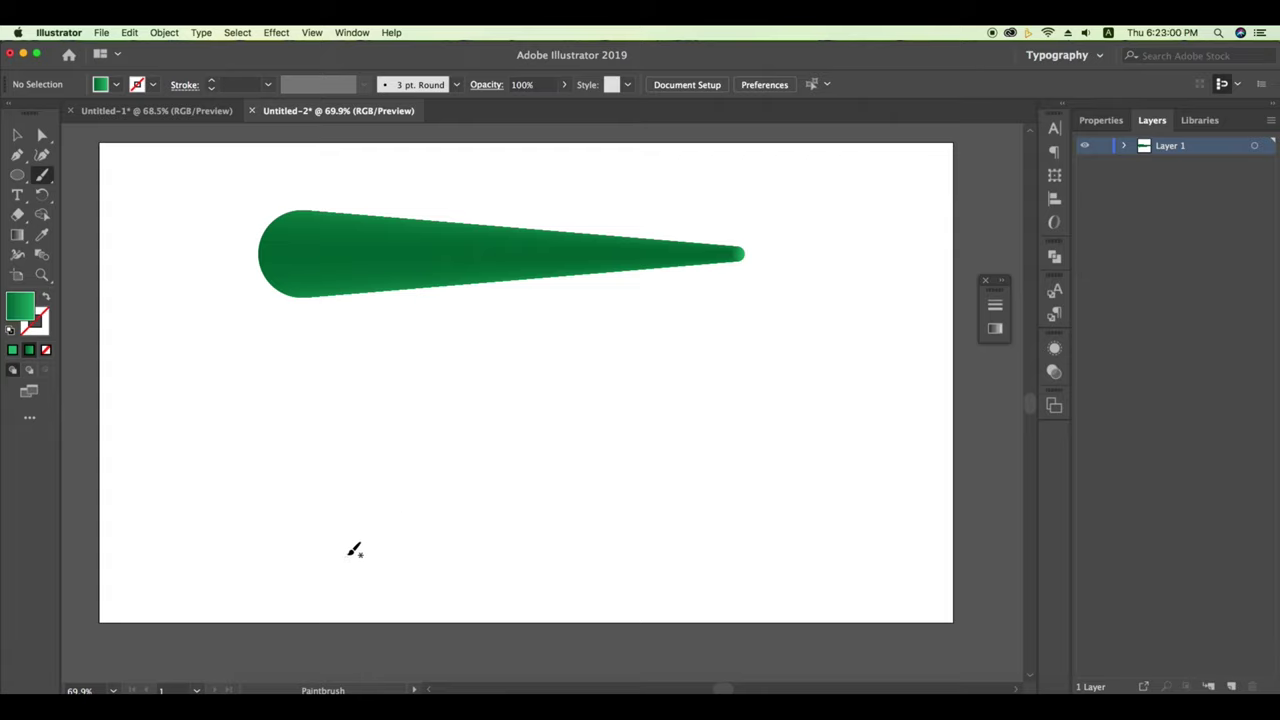
mouse_move(349, 554)
mouse_down()
mouse_move(397, 497)
mouse_move(411, 366)
mouse_up()
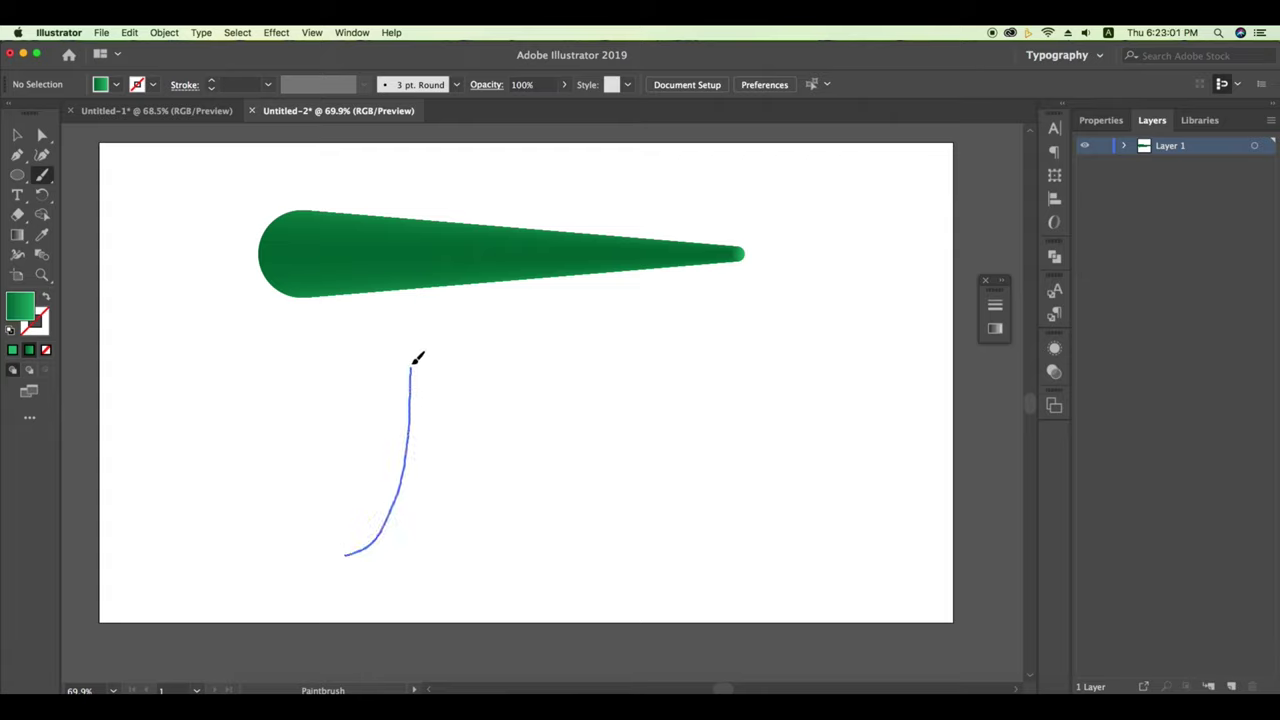
drag(537, 353, 514, 442)
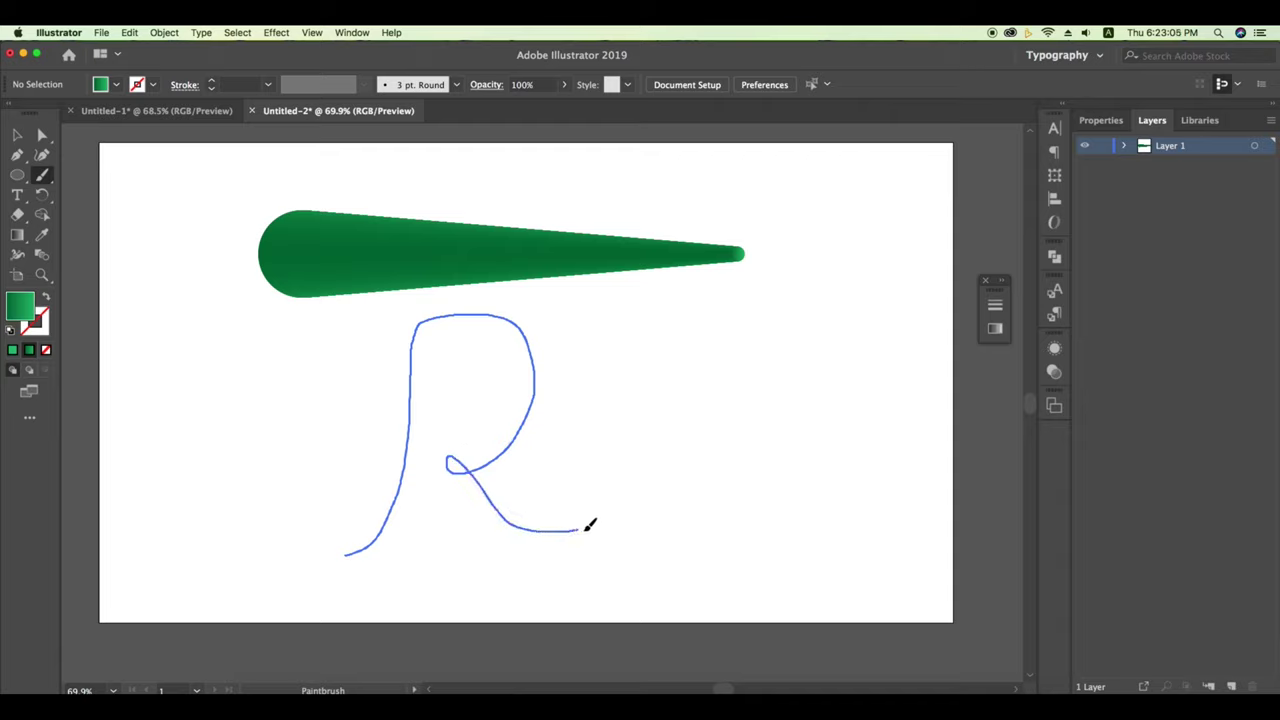
drag(627, 493, 626, 494)
key(v)
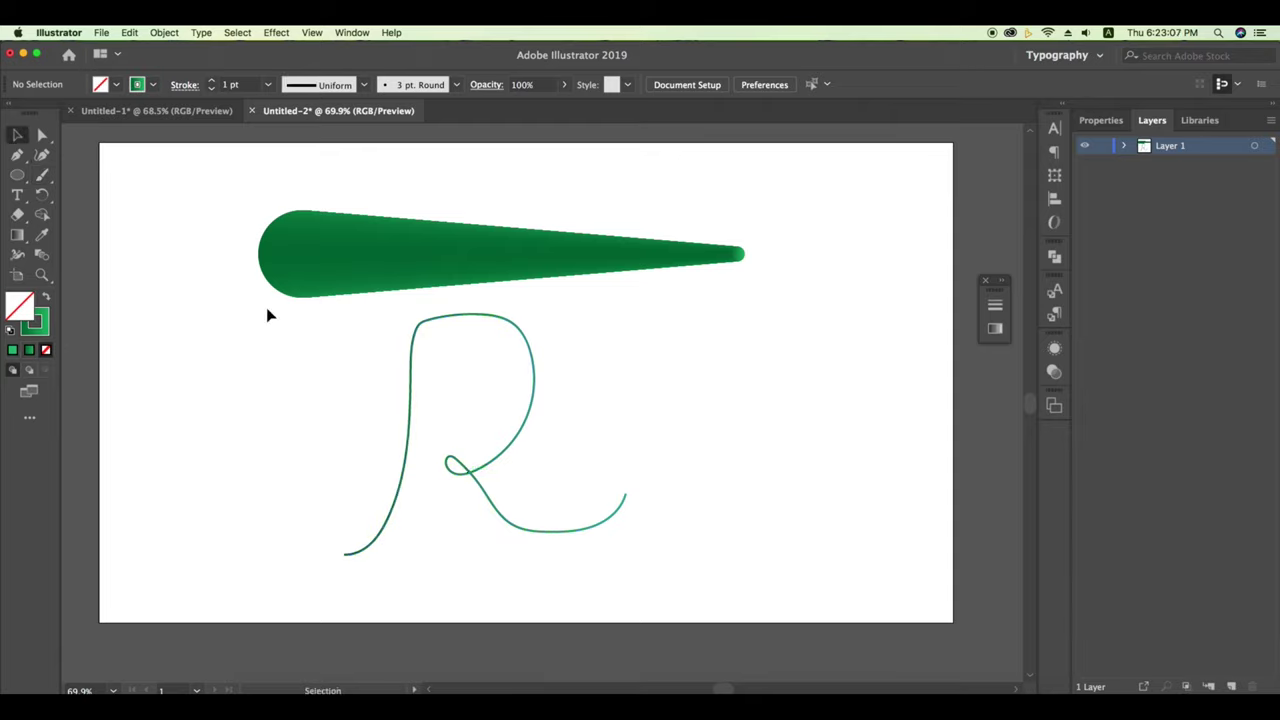
drag(806, 240, 329, 523)
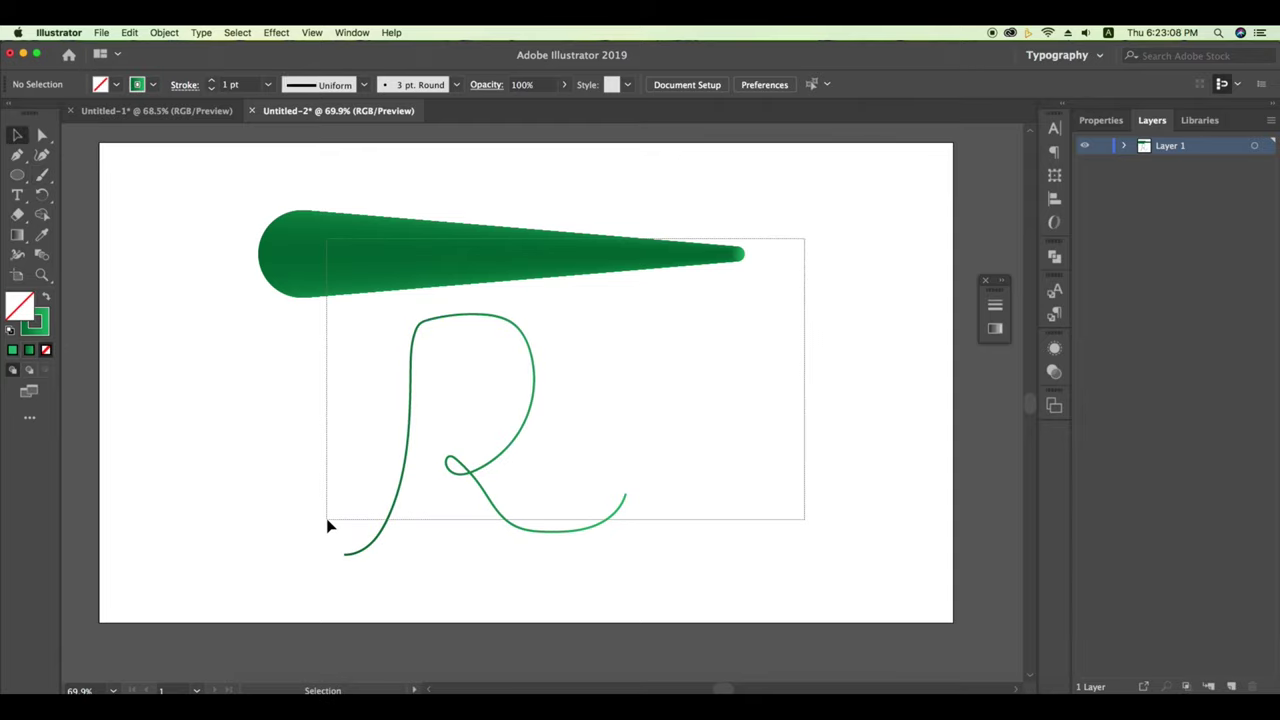
Replace the blend's spine with the R stroke and nudge the tubular R upward.
click(164, 32)
mouse_move(217, 463)
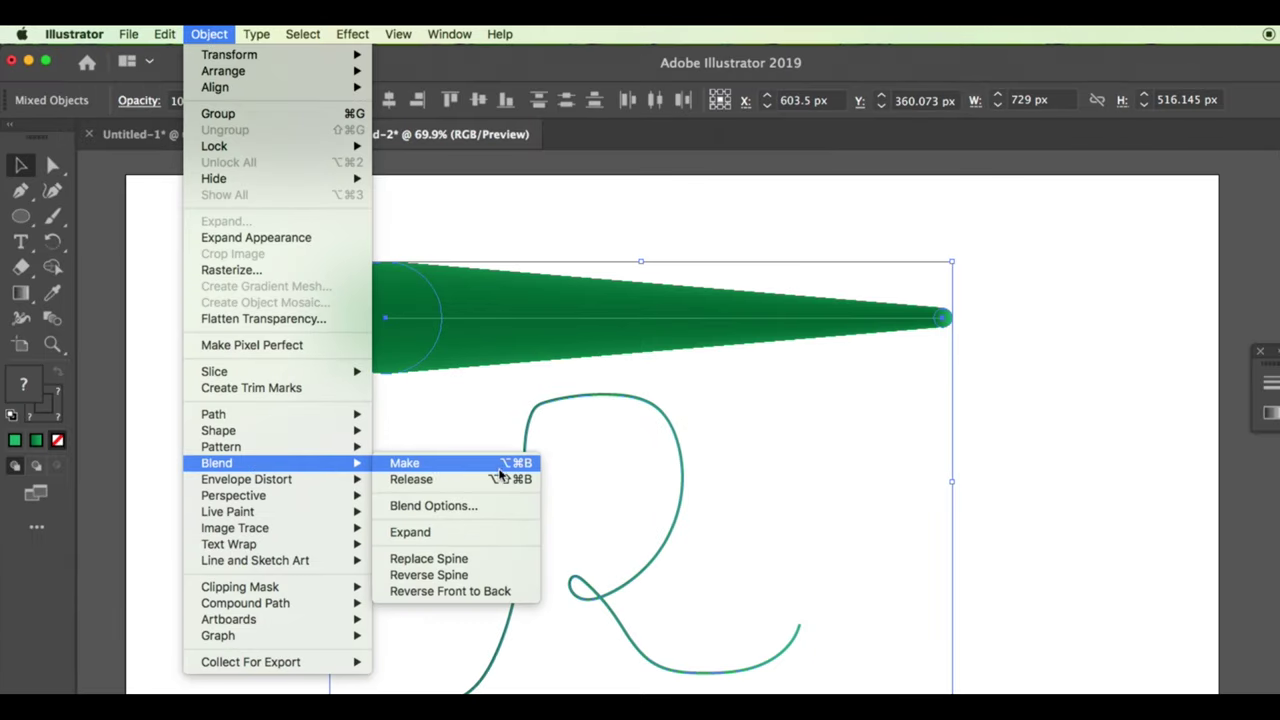
click(462, 568)
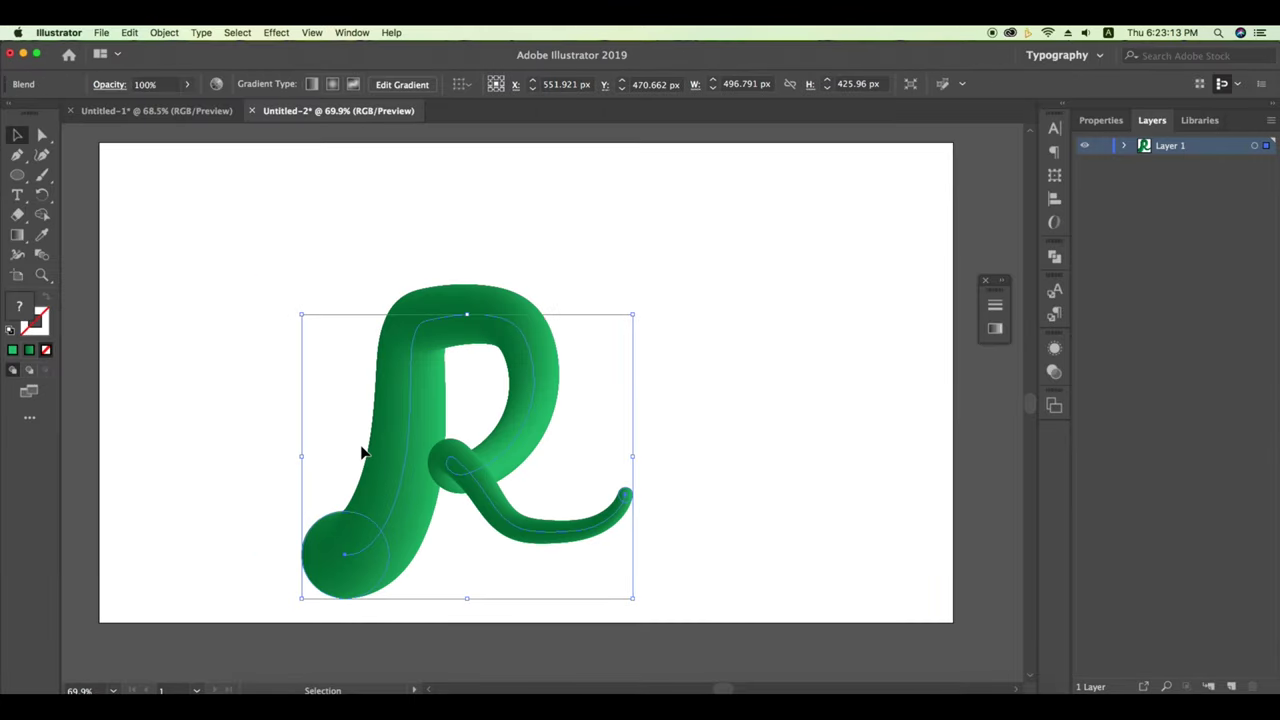
click(770, 403)
drag(517, 458, 526, 405)
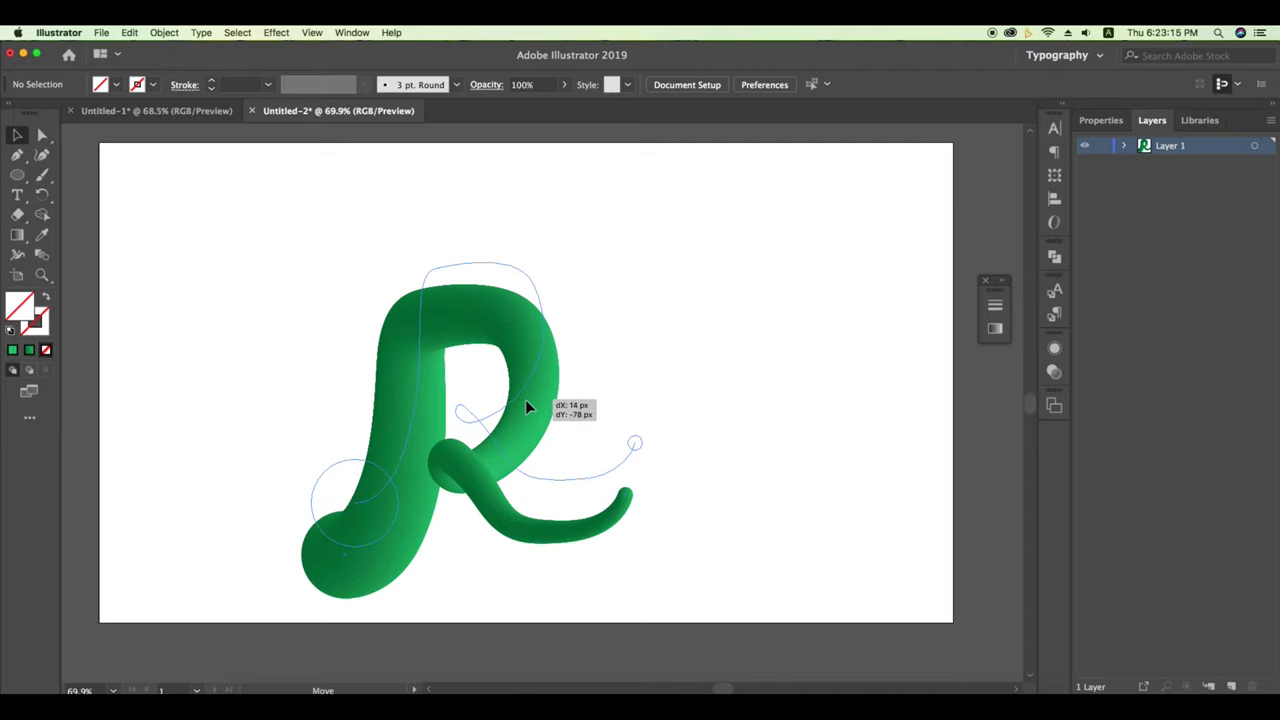
click(563, 420)
drag(674, 252, 378, 425)
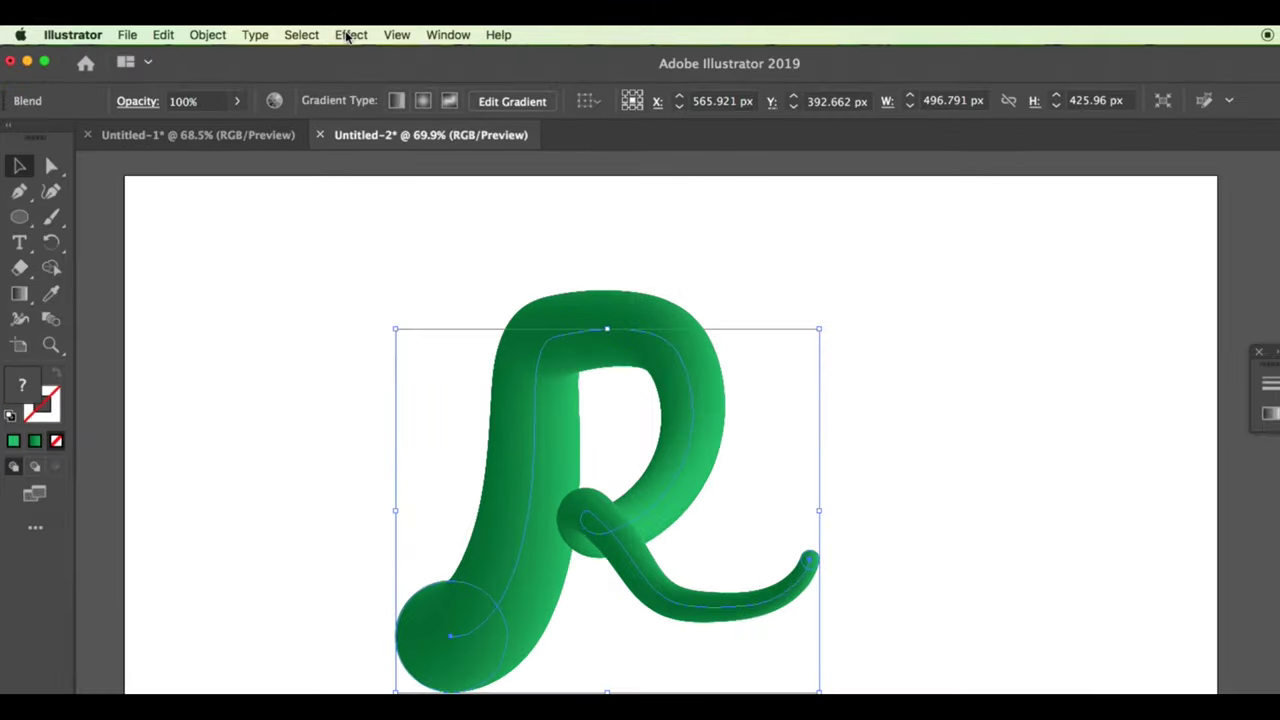
click(276, 32)
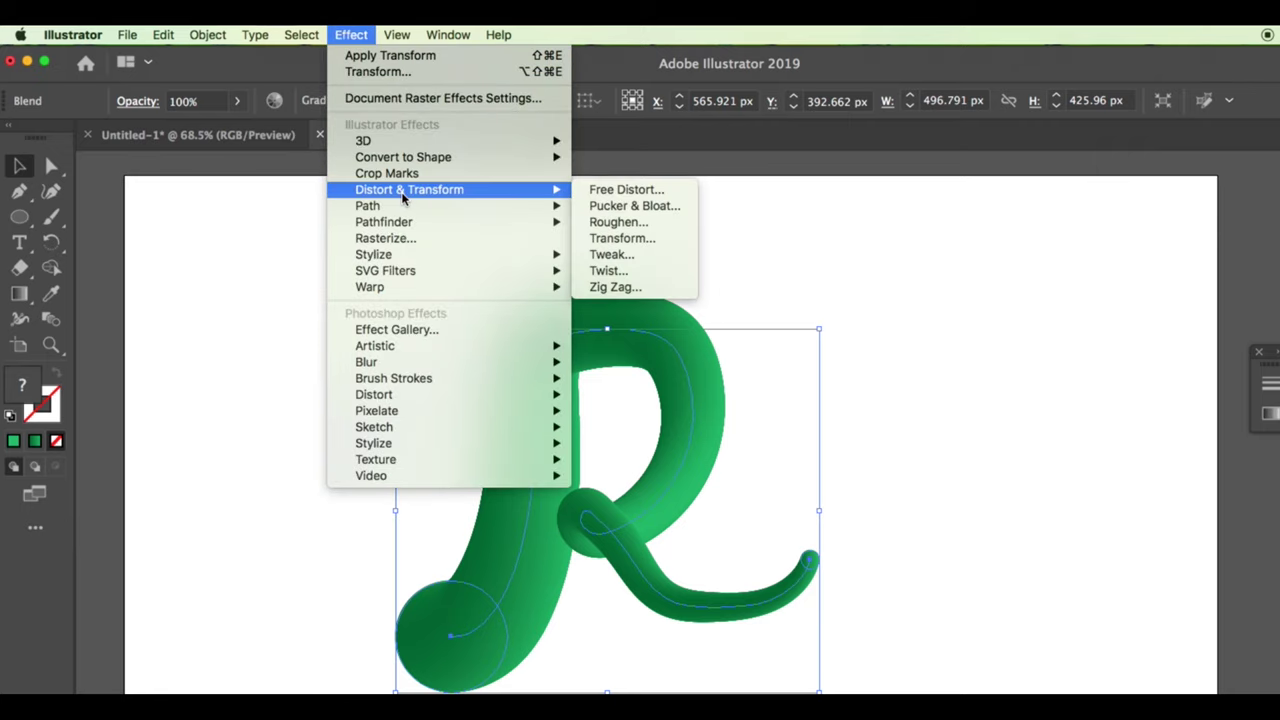
mouse_move(322, 153)
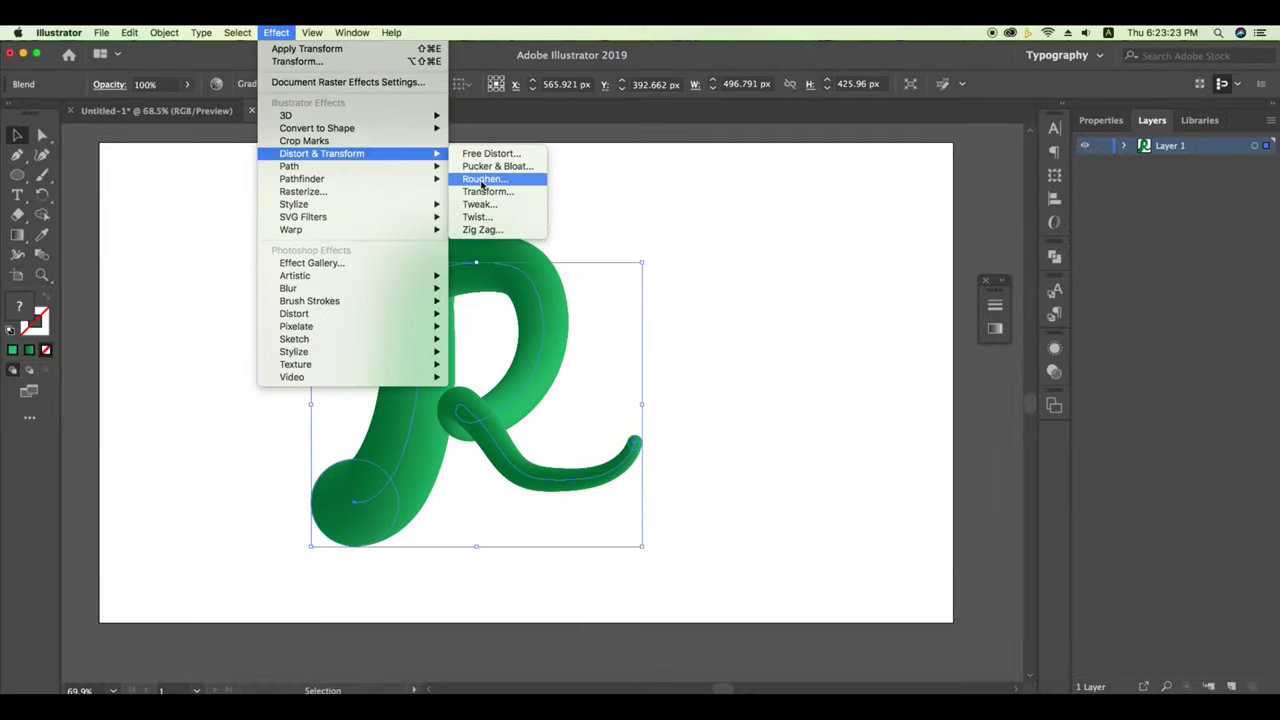
Apply Roughen to the R with 17% size and 37 detail.
click(617, 223)
drag(669, 252, 839, 172)
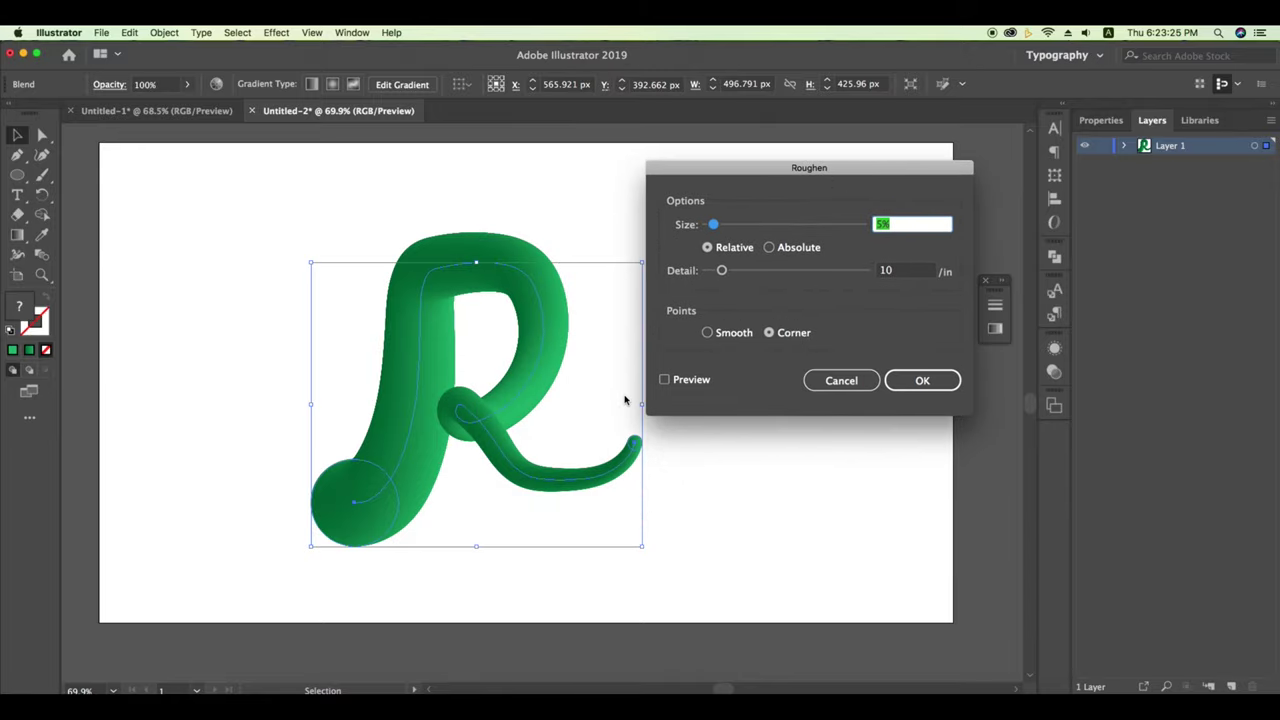
click(665, 381)
click(664, 379)
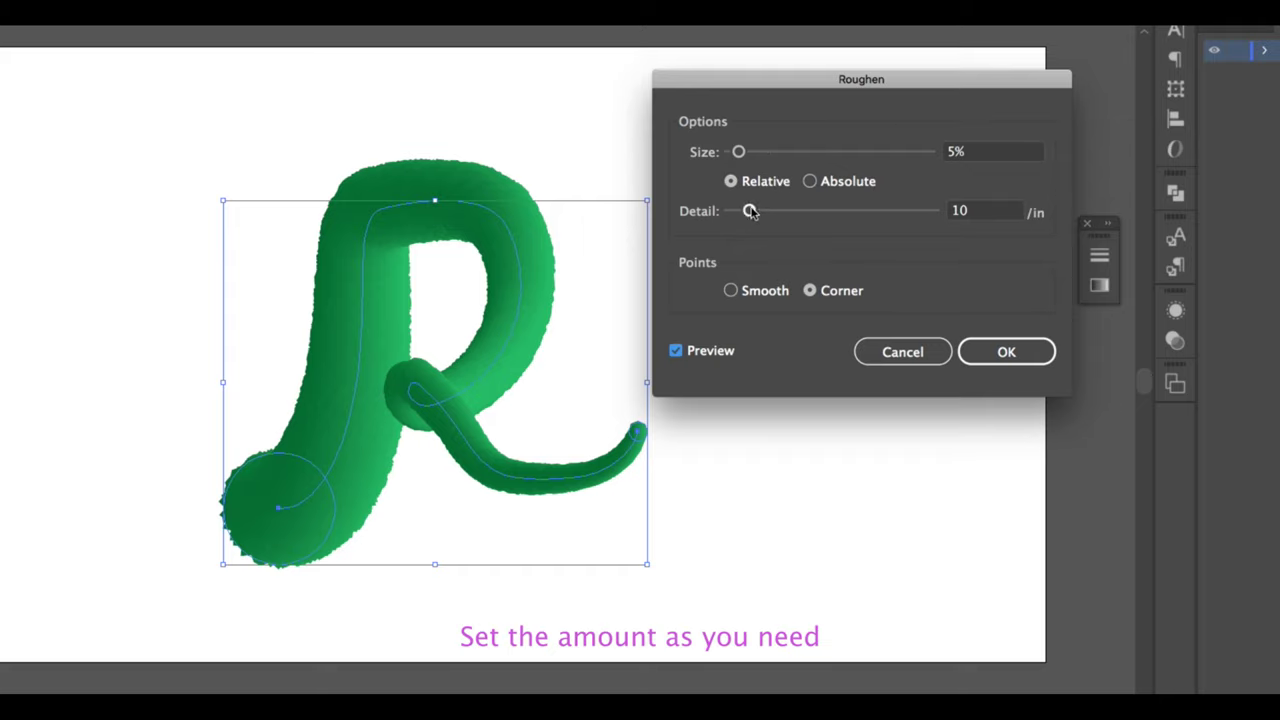
drag(751, 212, 771, 212)
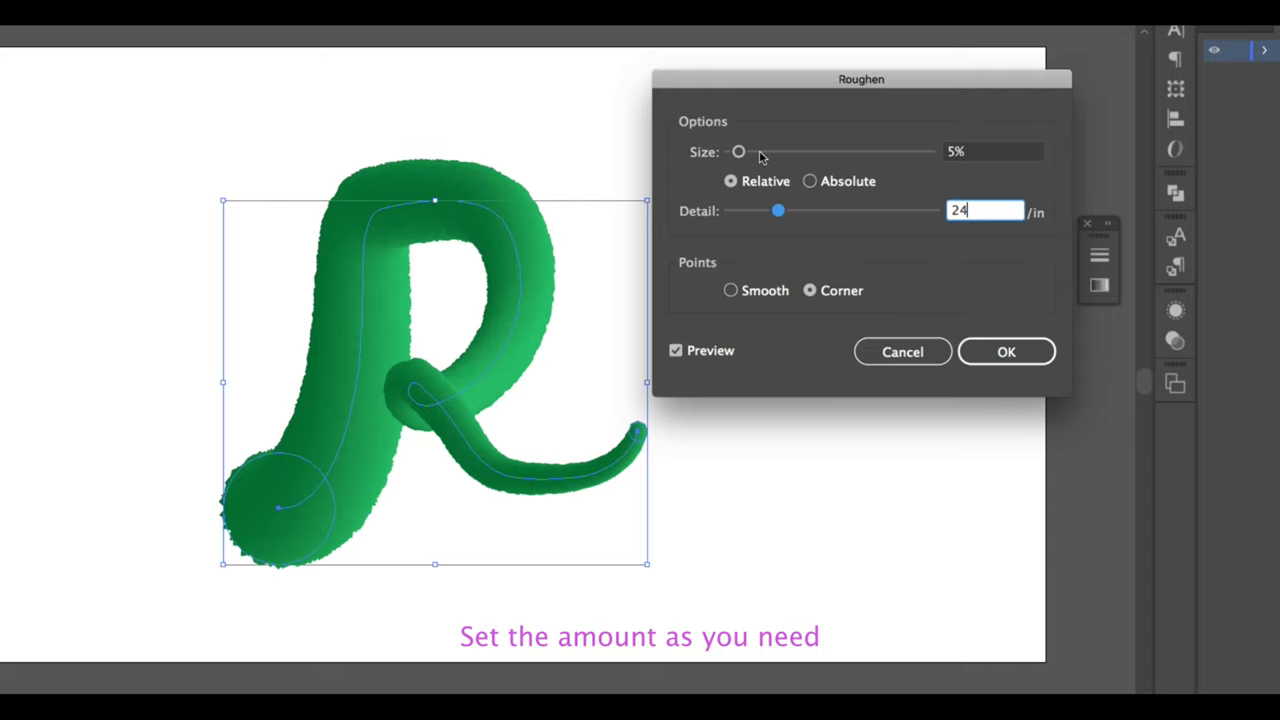
drag(766, 154, 806, 152)
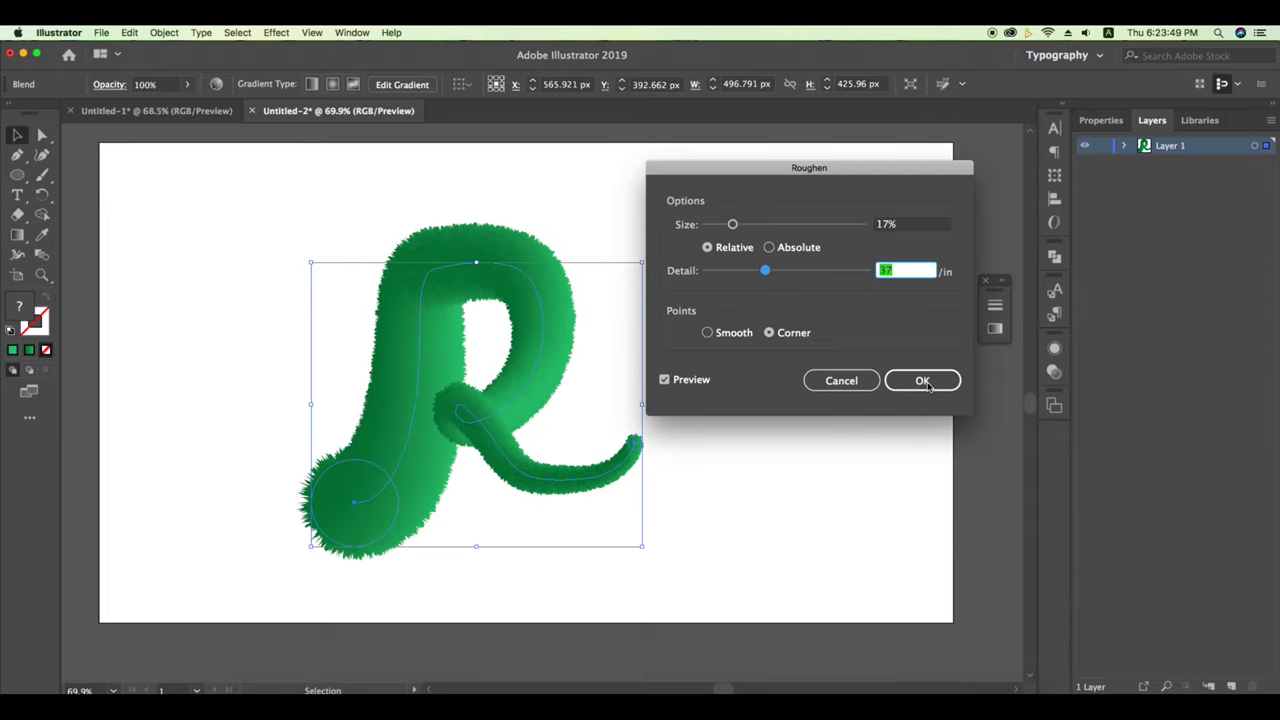
click(935, 386)
Nudge the fuzzy R up and to the left on the page.
click(786, 286)
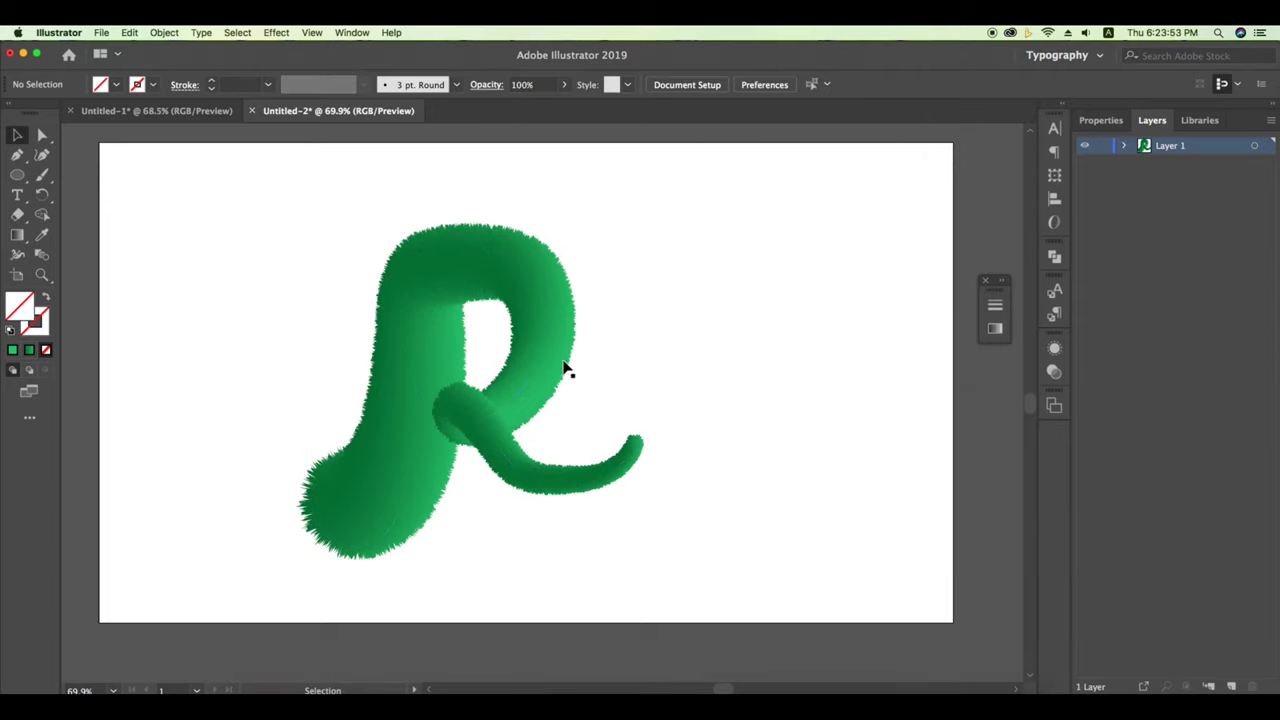
drag(567, 370, 520, 340)
click(727, 249)
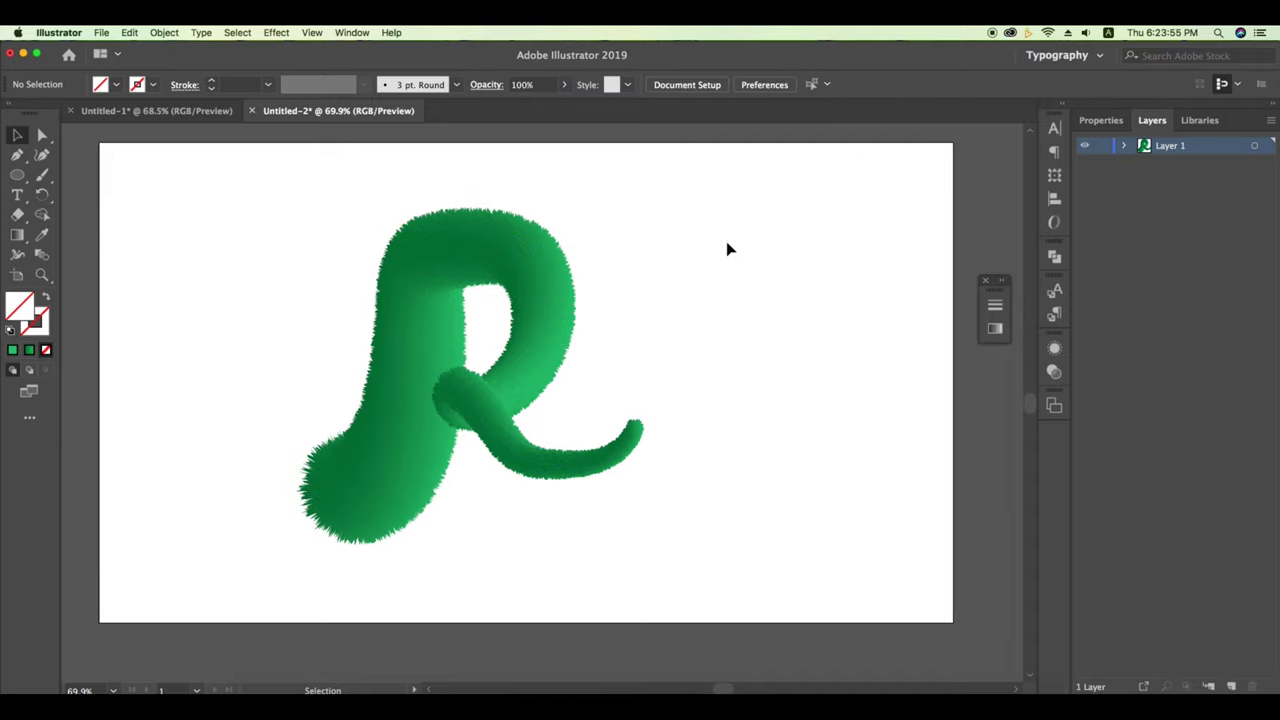
click(366, 457)
click(679, 413)
drag(537, 360, 507, 353)
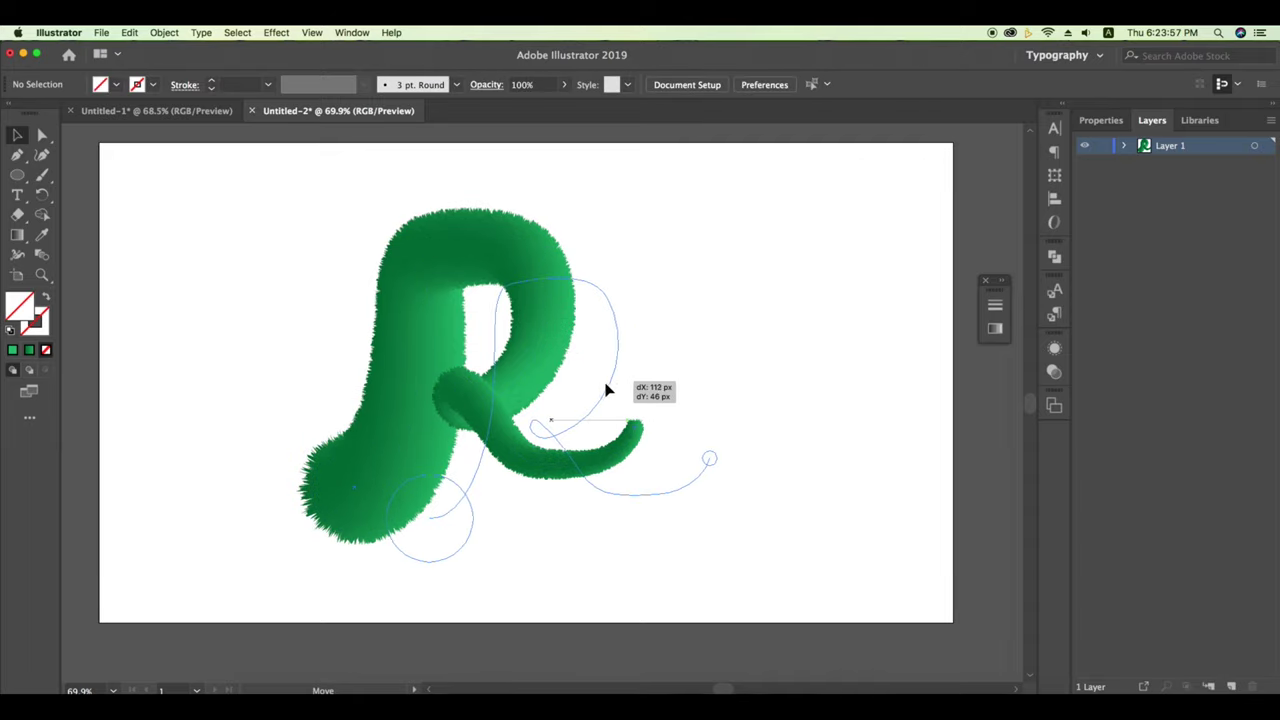
click(652, 349)
drag(714, 229, 371, 522)
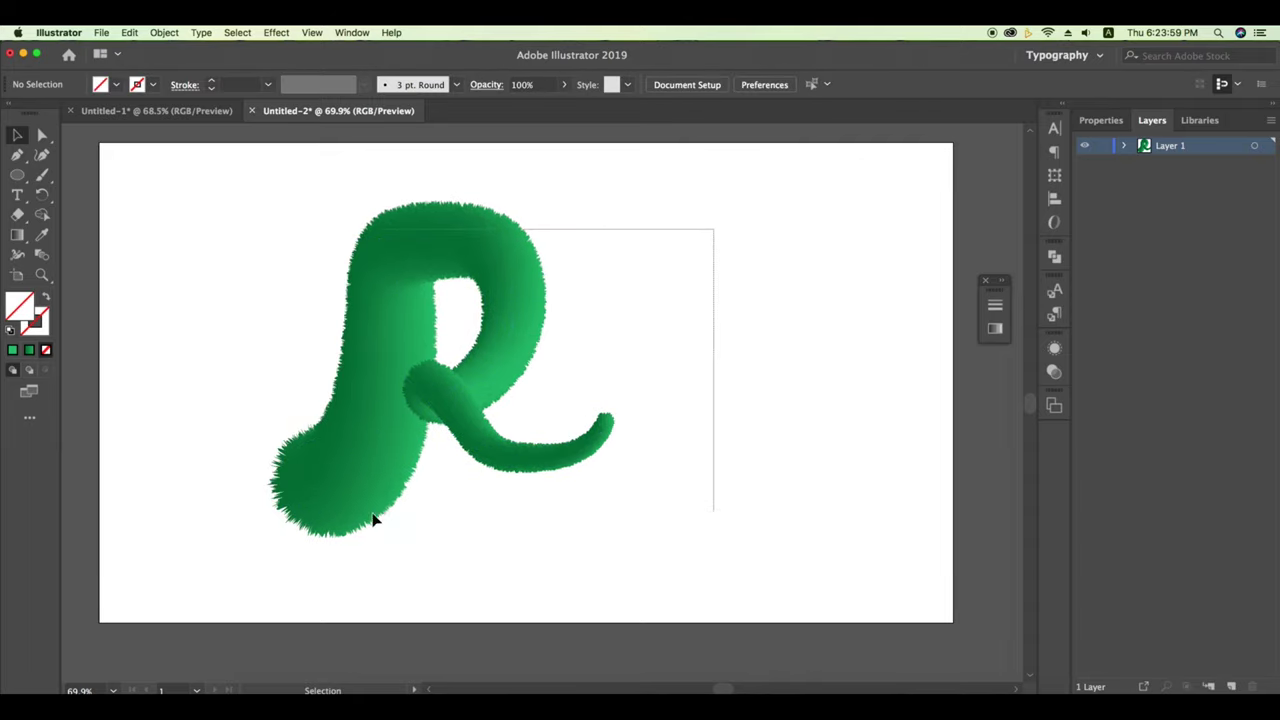
click(677, 395)
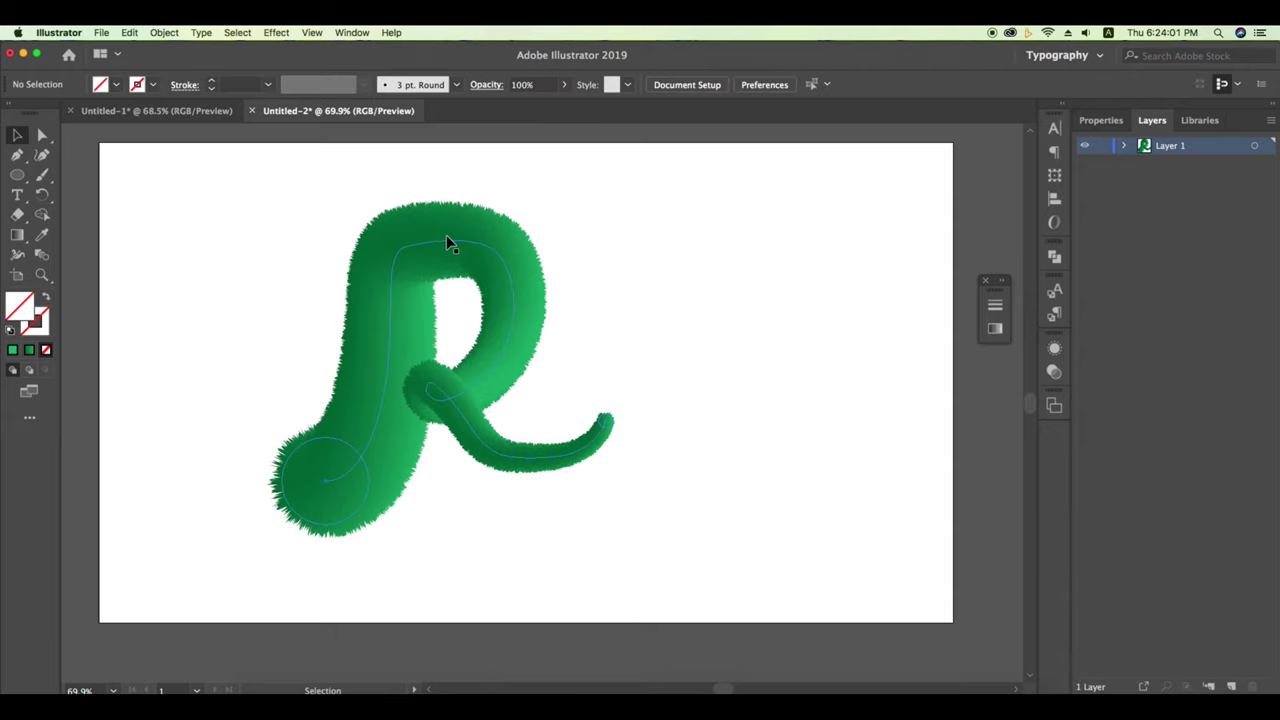
Create a new 1280×720 px document from the document tab's context menu.
right_click(372, 114)
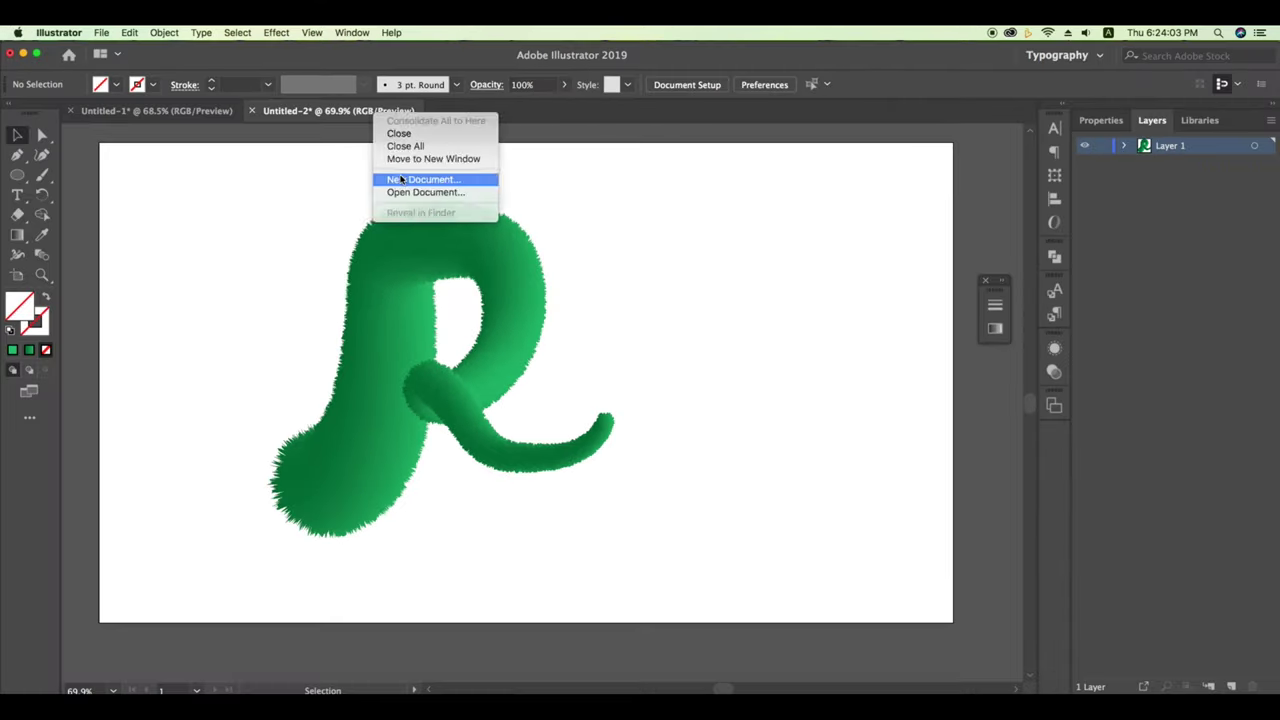
click(389, 210)
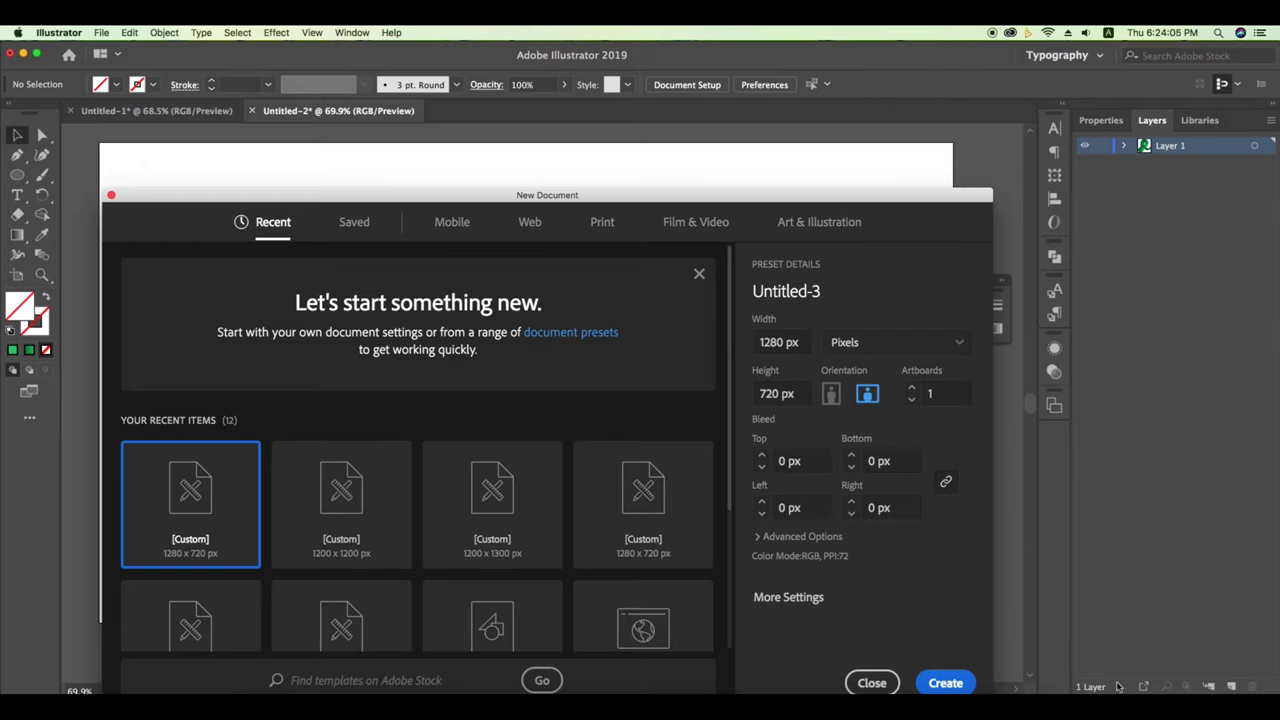
drag(738, 192, 740, 149)
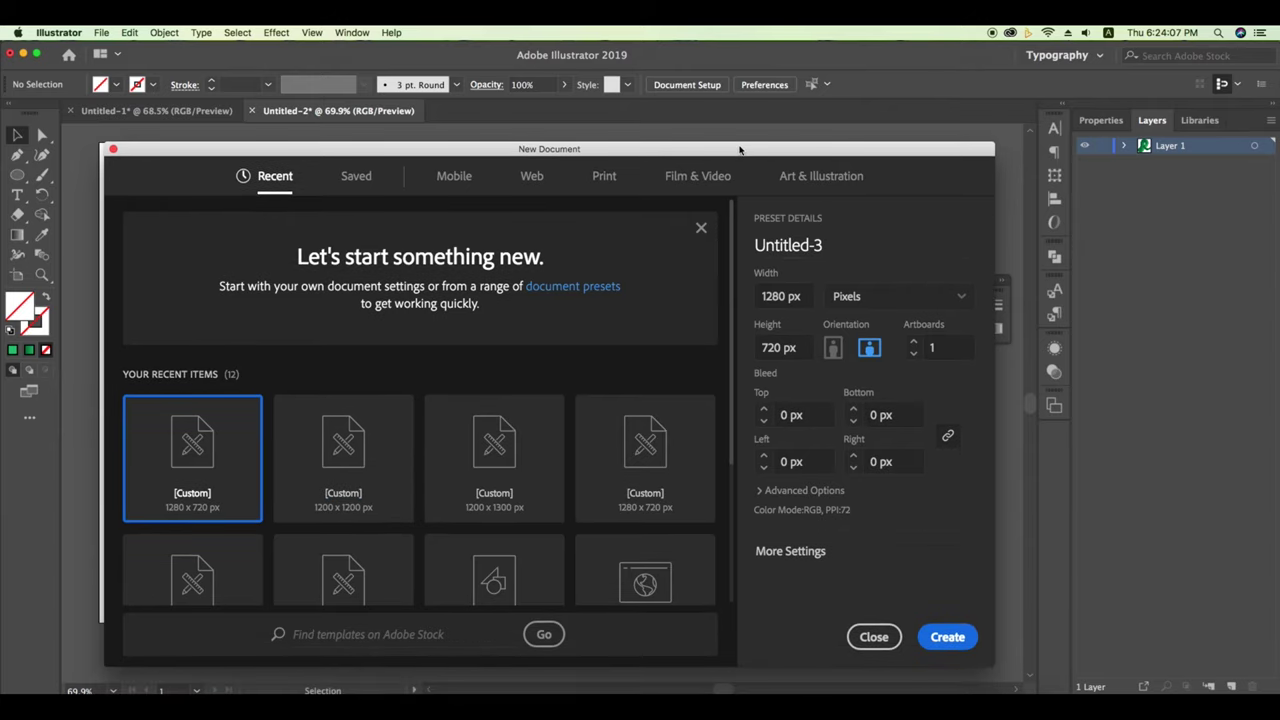
click(947, 637)
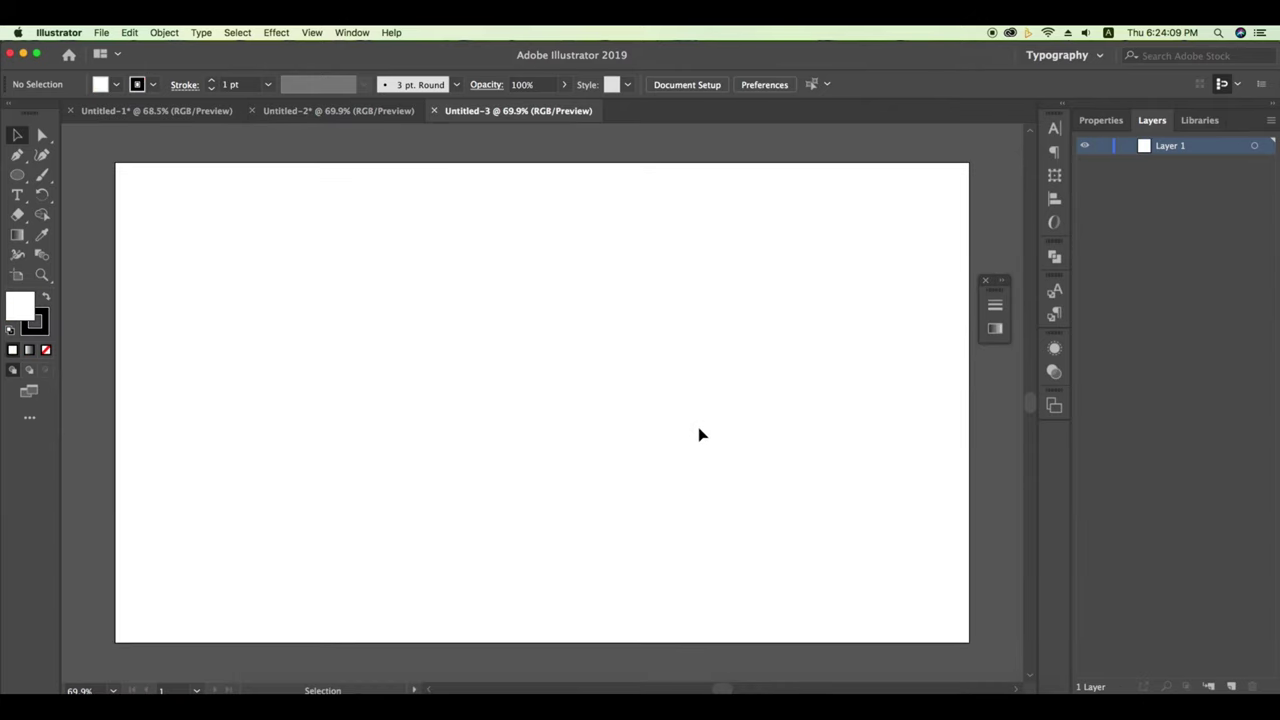
drag(995, 292, 1055, 435)
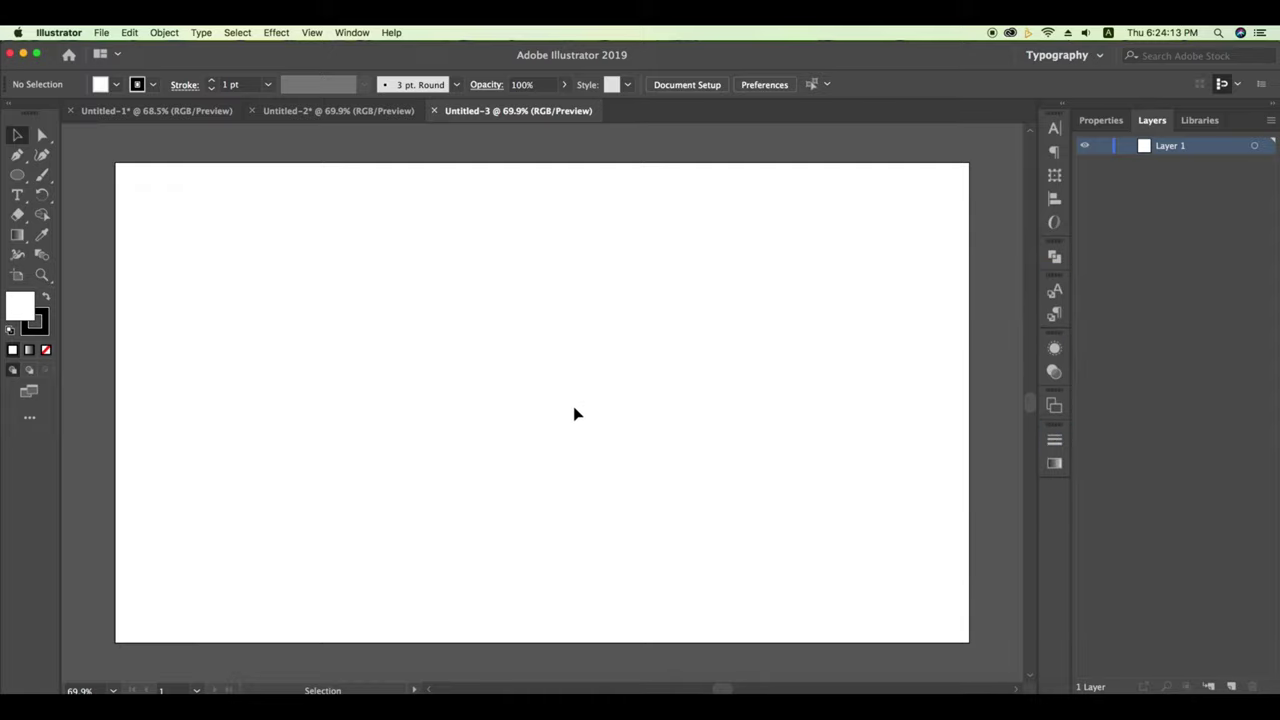
Draw a 470 × 470 px circle on the artboard with the Ellipse Tool and select it.
drag(469, 409, 452, 397)
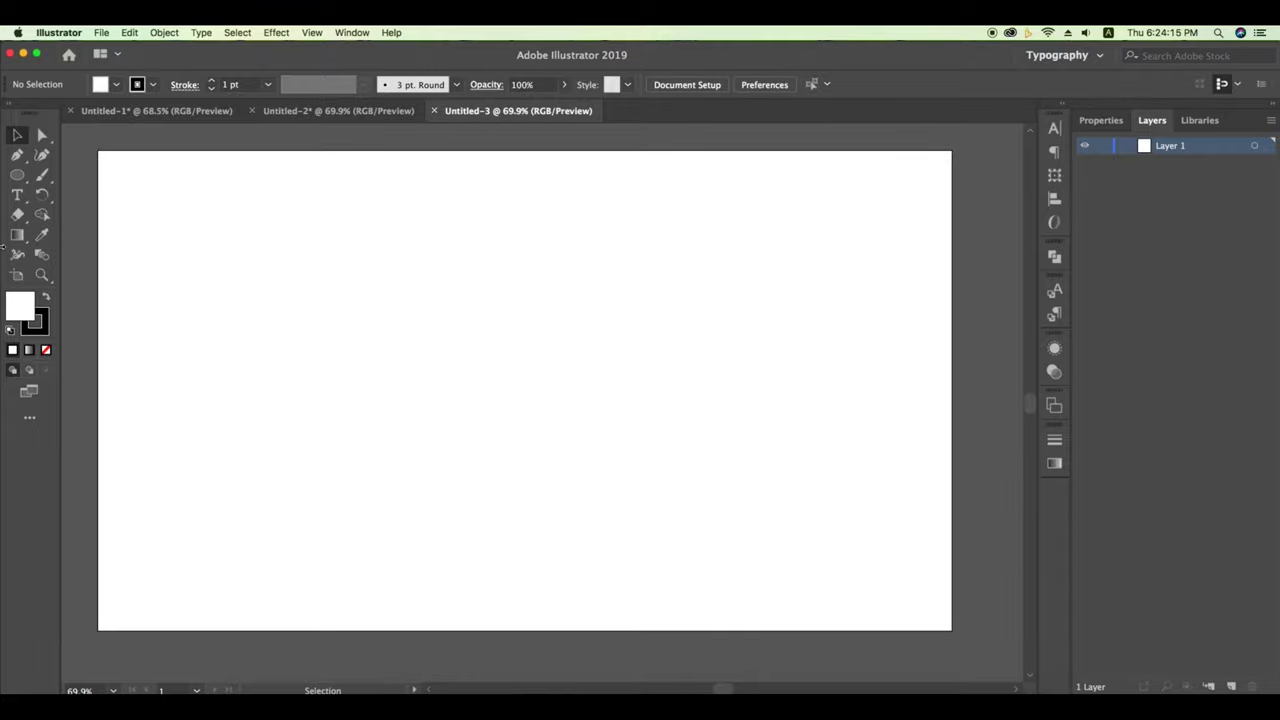
drag(17, 176, 120, 195)
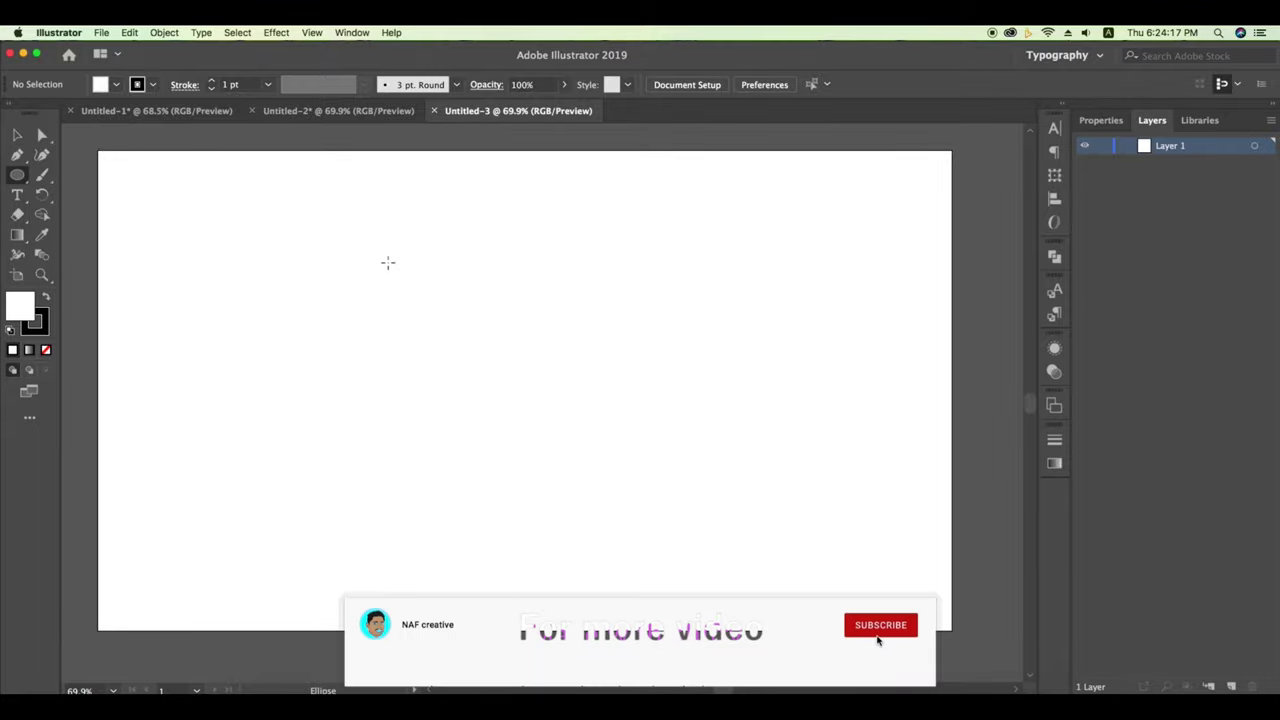
drag(373, 261, 622, 575)
click(17, 135)
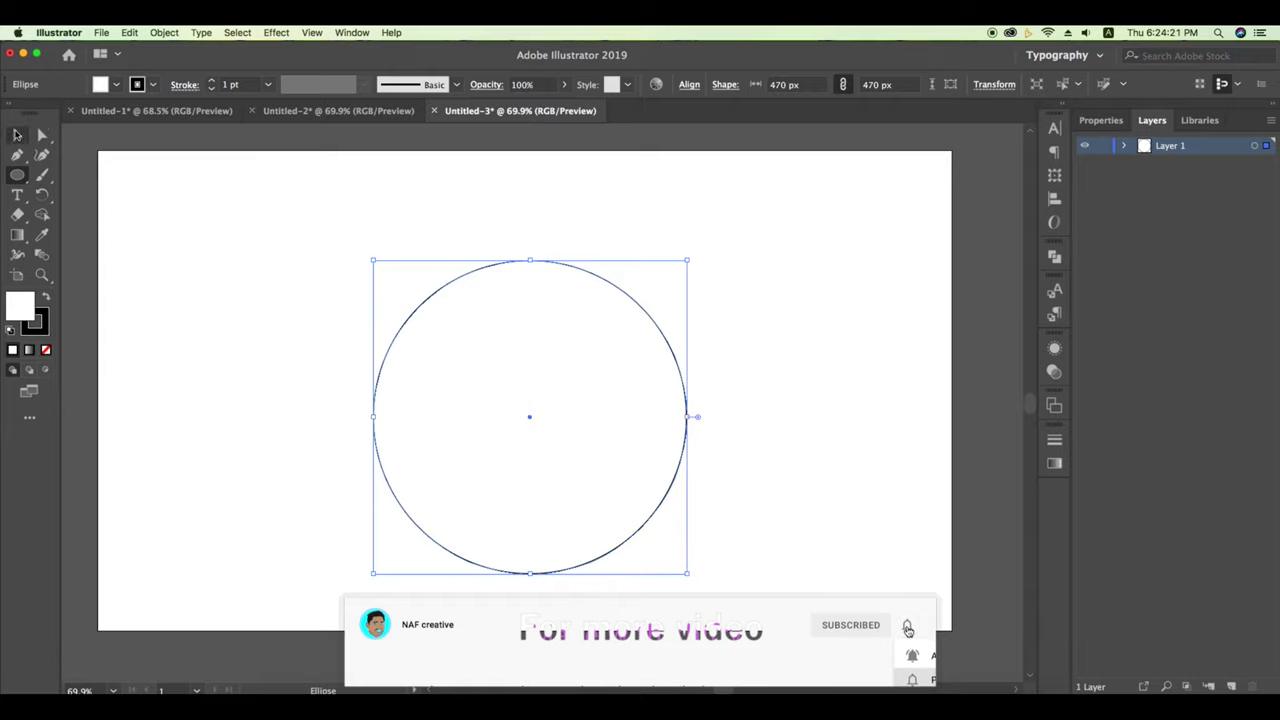
click(425, 290)
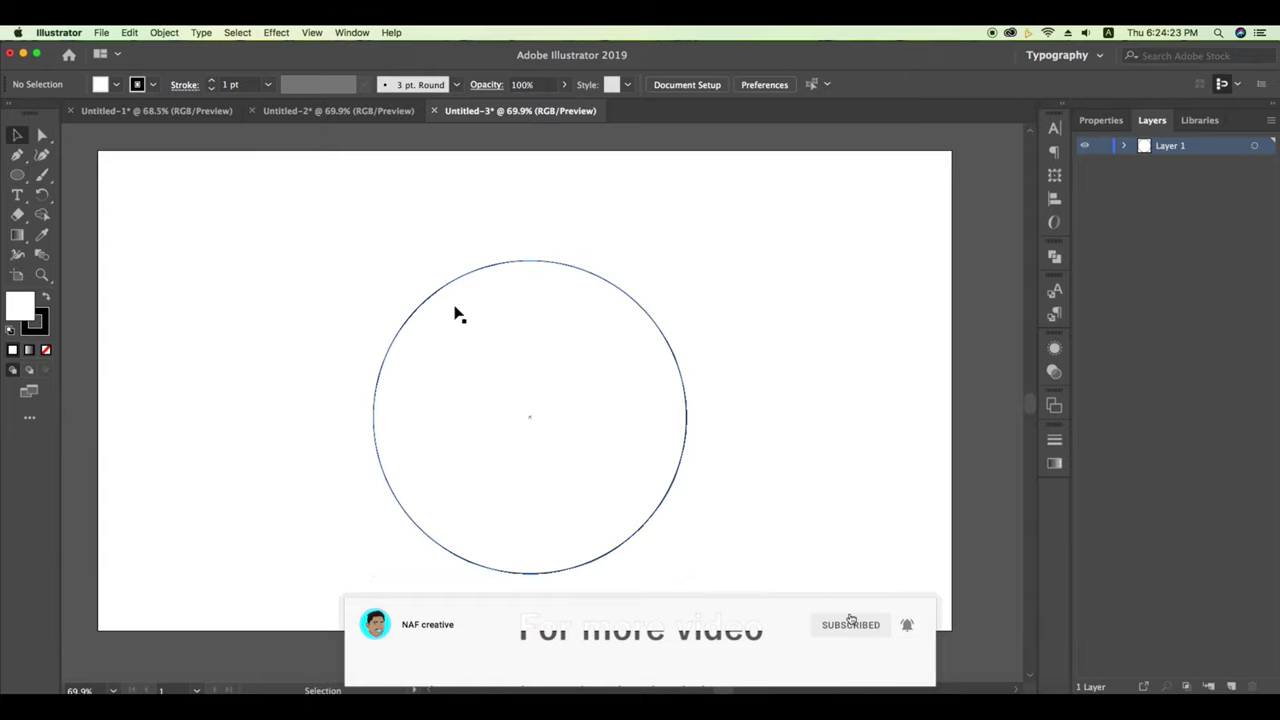
click(679, 382)
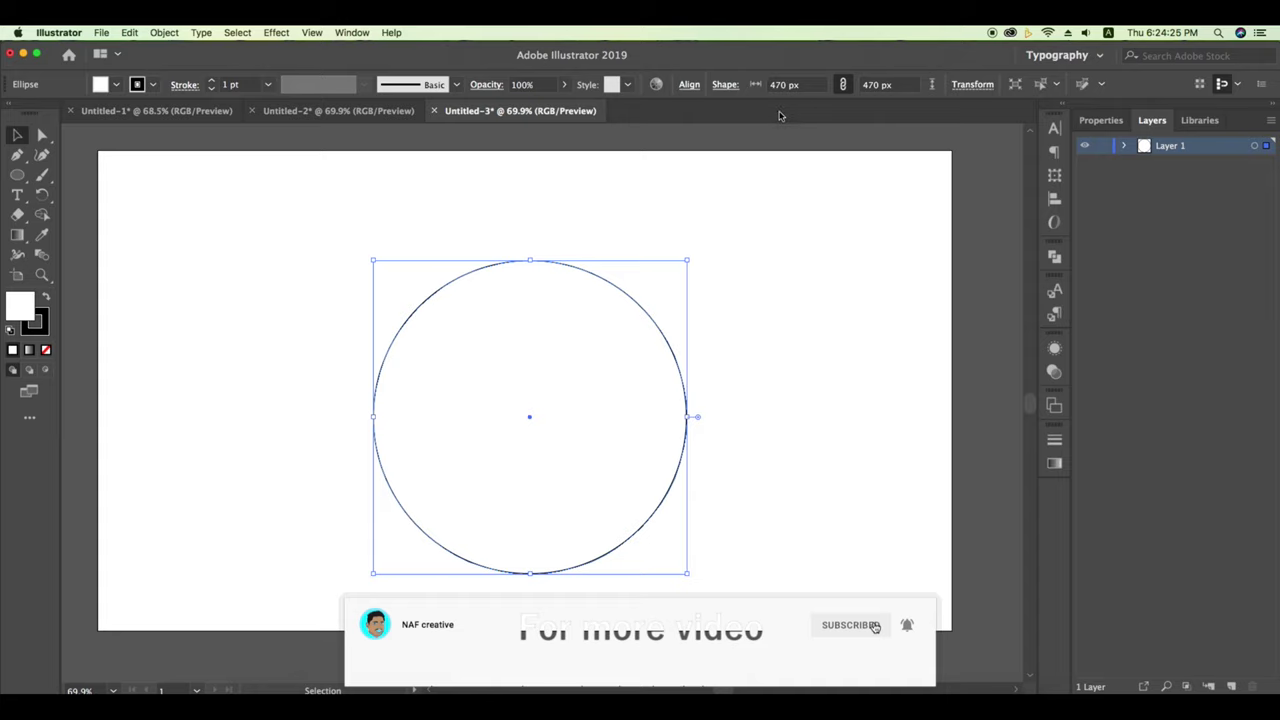
click(29, 417)
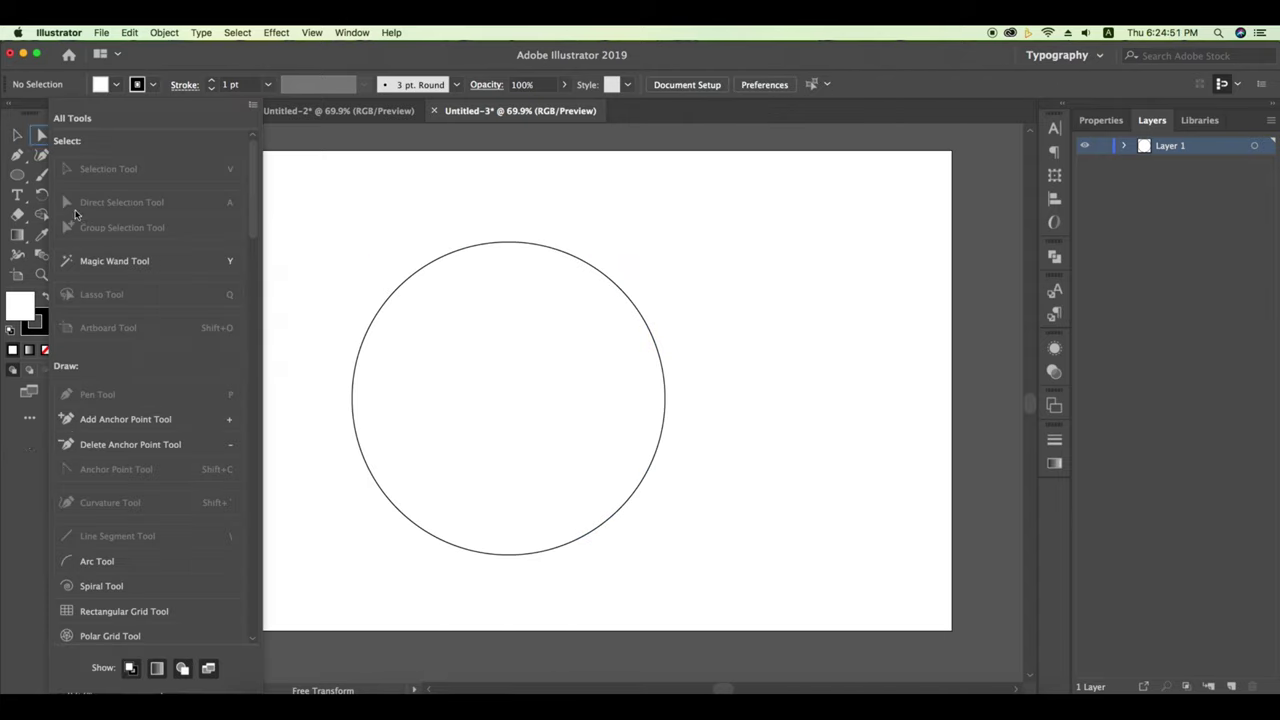
Close the All Tools drawer and expand Layer 1 to select the Ellipse sublayer.
scroll(90, 260, down, 5)
scroll(120, 350, down, 5)
scroll(134, 400, down, 5)
scroll(137, 402, down, 5)
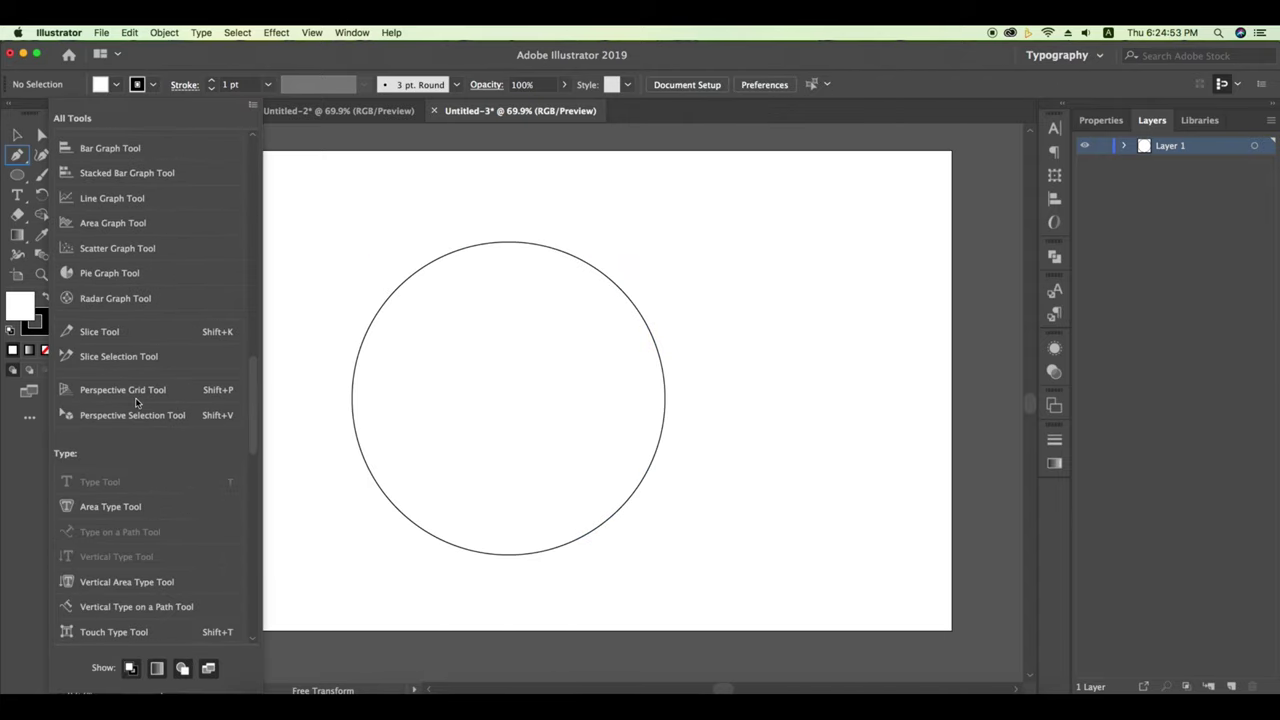
scroll(137, 402, down, 5)
scroll(134, 400, down, 5)
scroll(134, 405, down, 5)
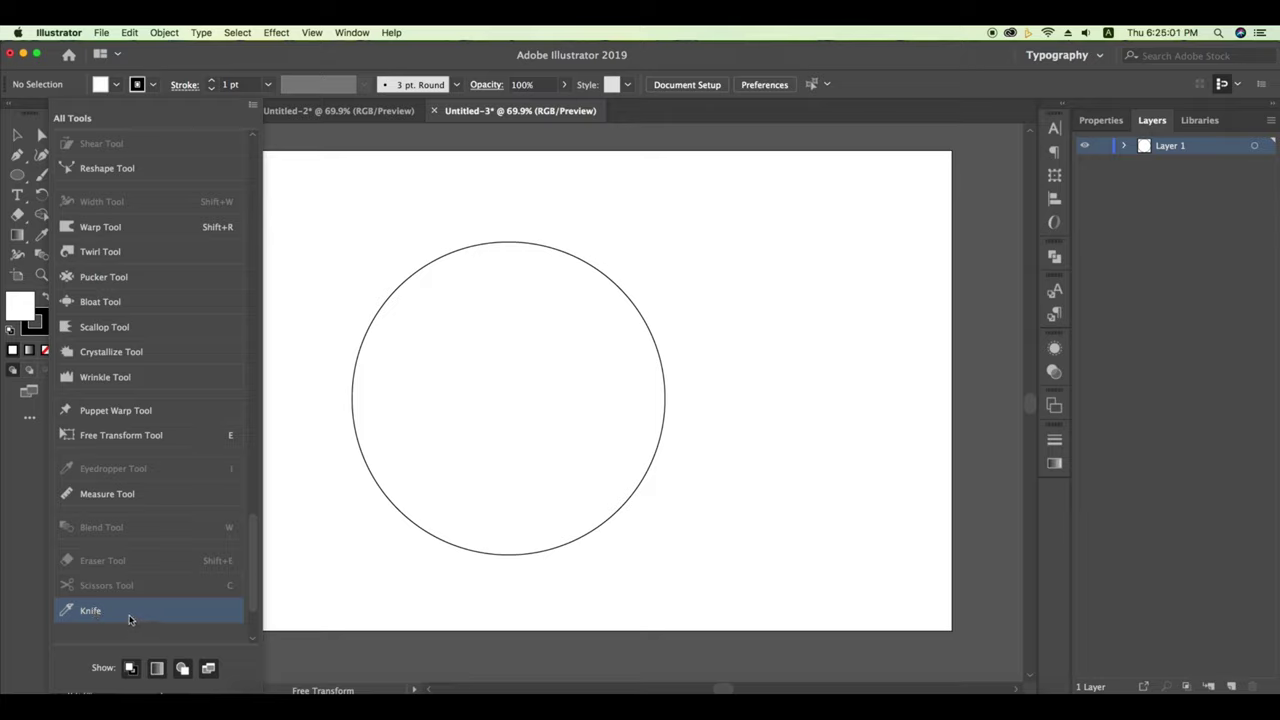
click(437, 367)
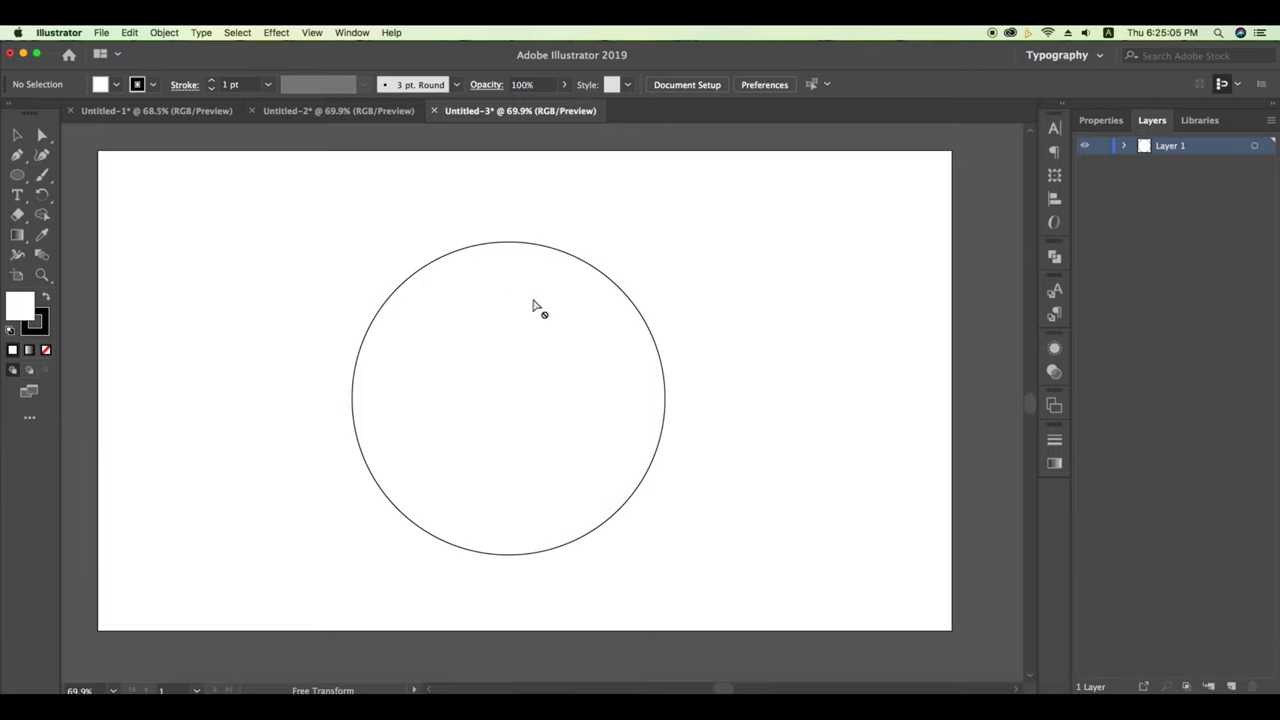
click(1123, 147)
click(1165, 168)
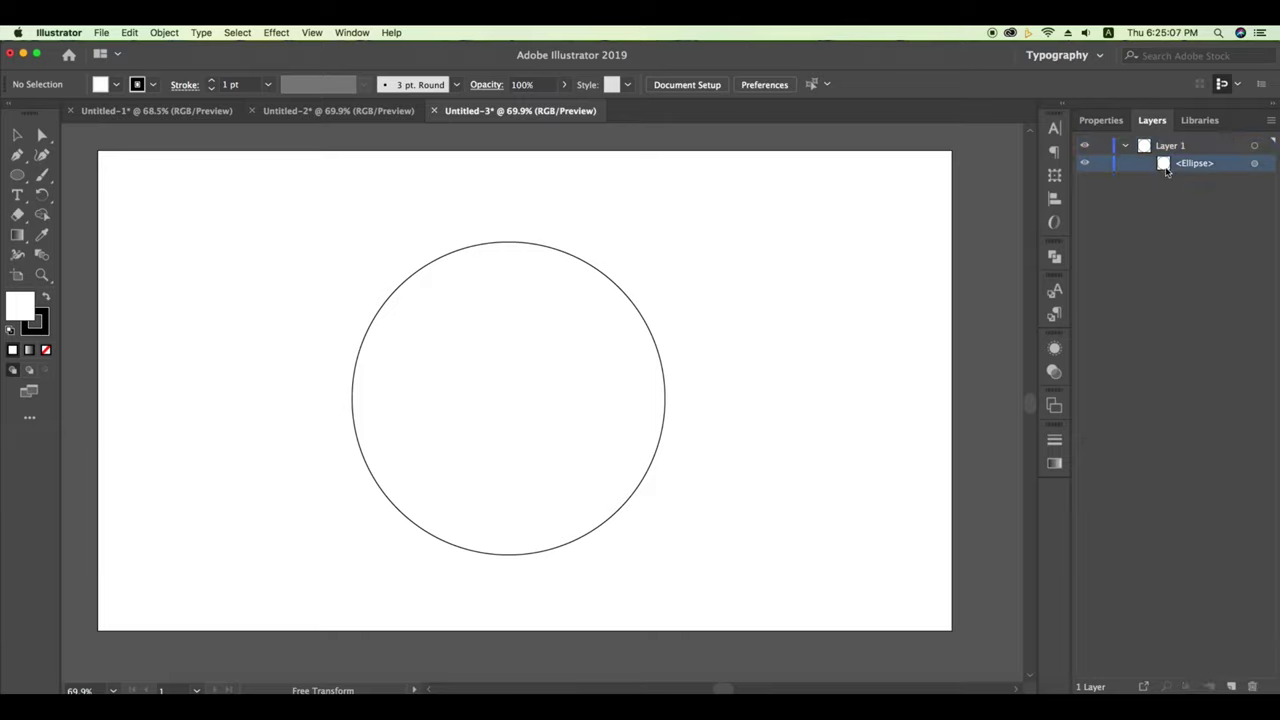
Switch to the Essentials Classic workspace and choose the Knife tool from the Eraser flyout.
click(1083, 56)
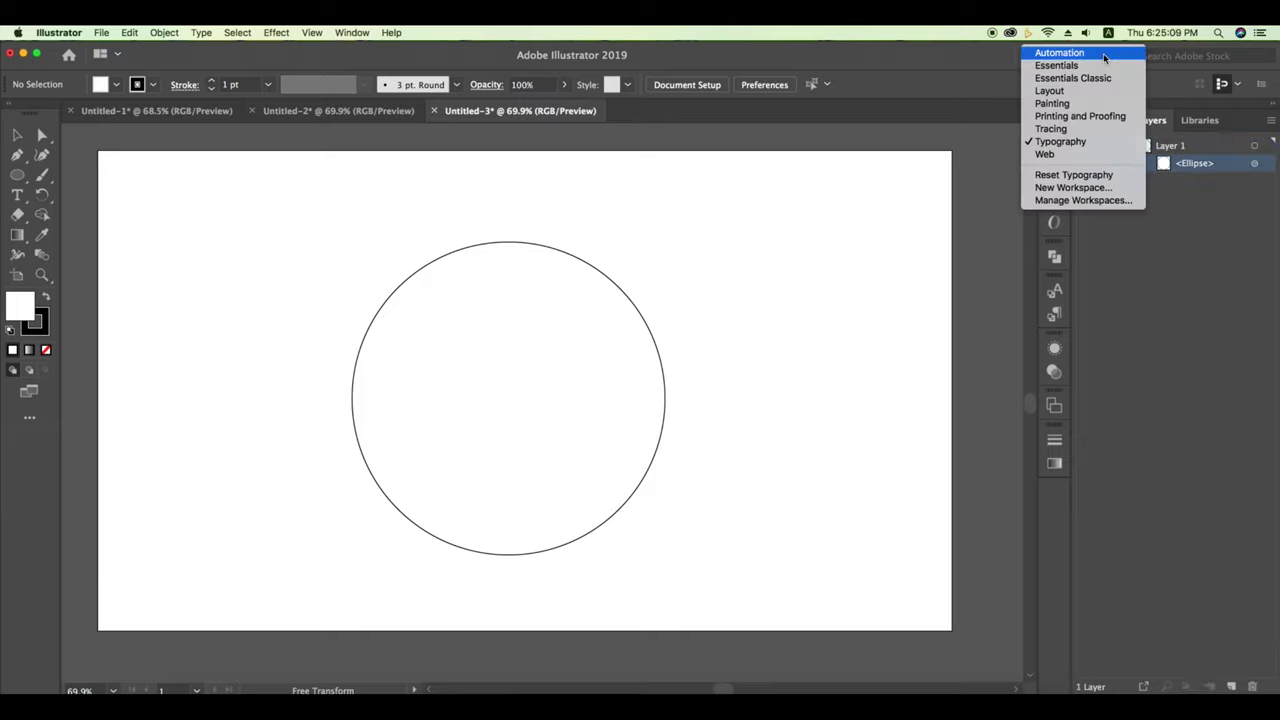
click(328, 395)
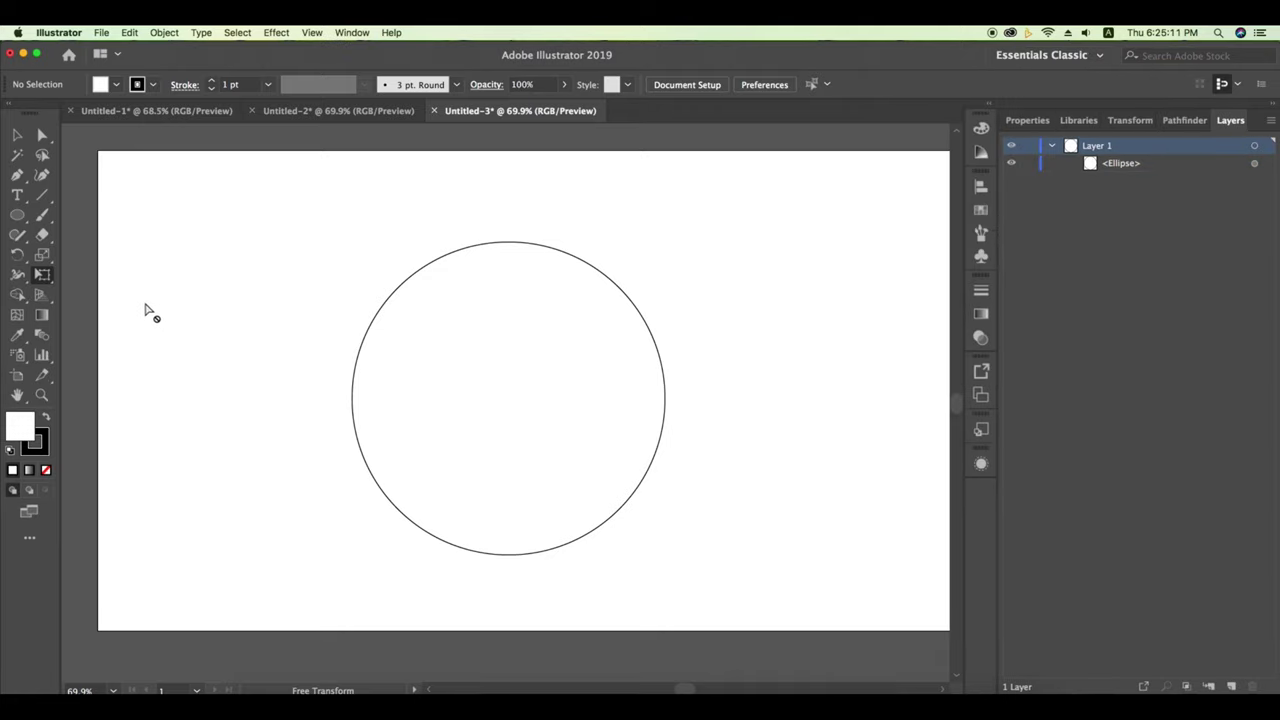
click(47, 257)
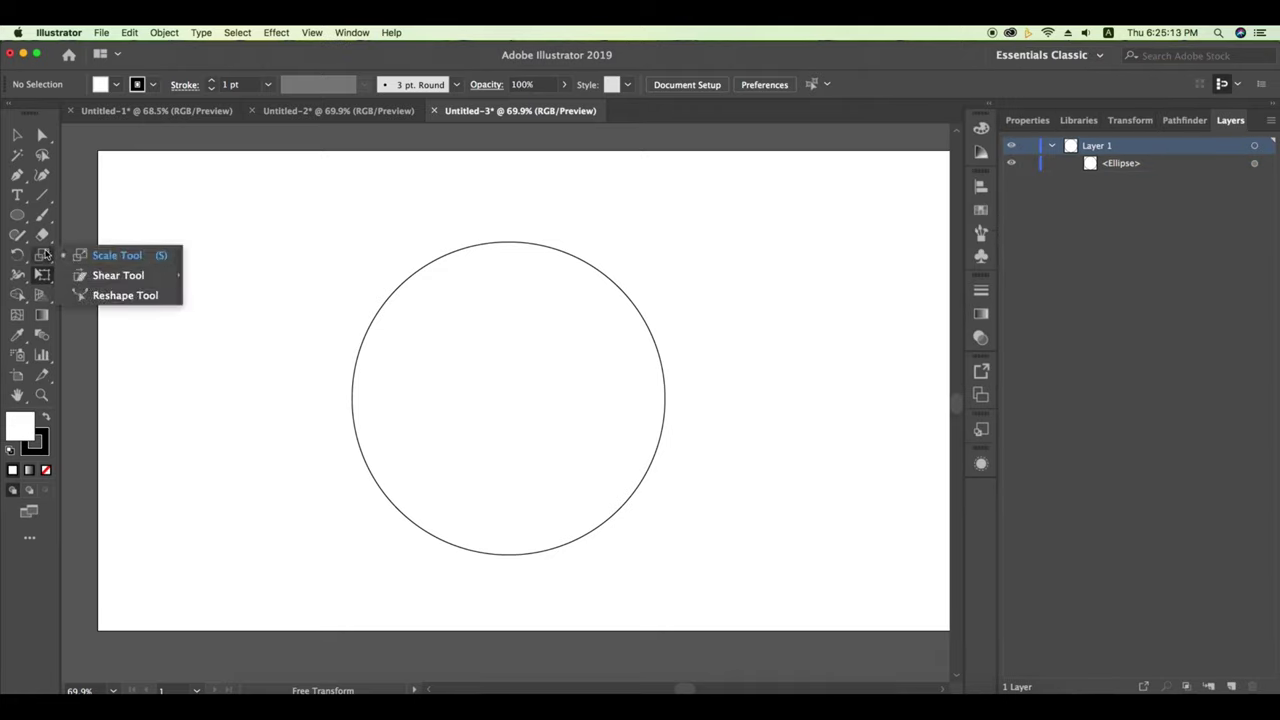
click(42, 235)
click(99, 281)
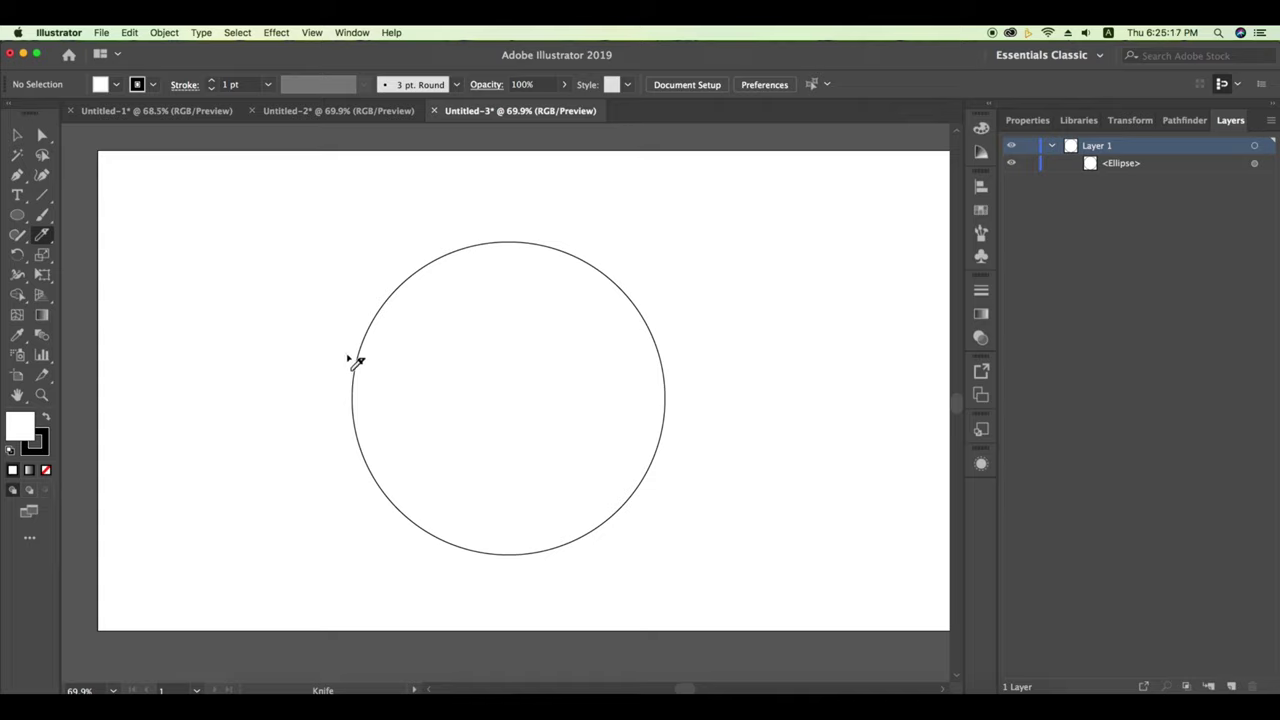
Knife the circle into three pieces, nudging the top piece up and the lens piece down.
drag(450, 365, 720, 358)
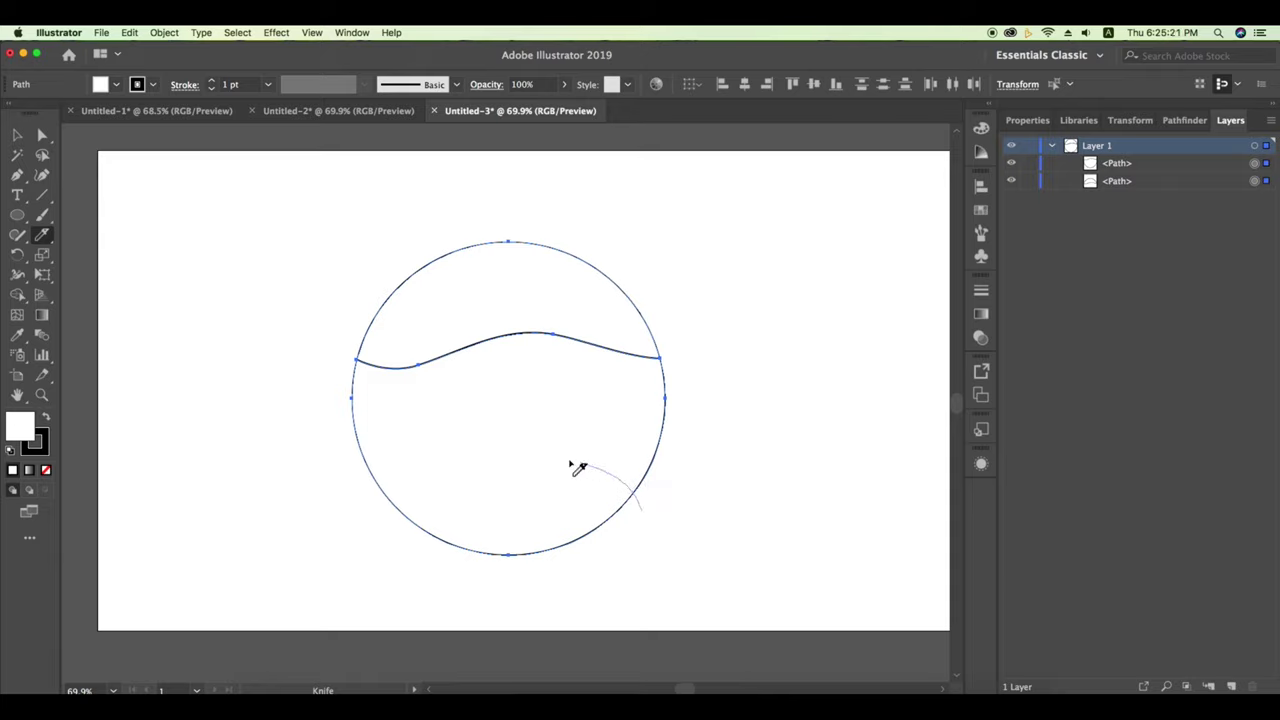
drag(427, 485, 338, 542)
click(17, 135)
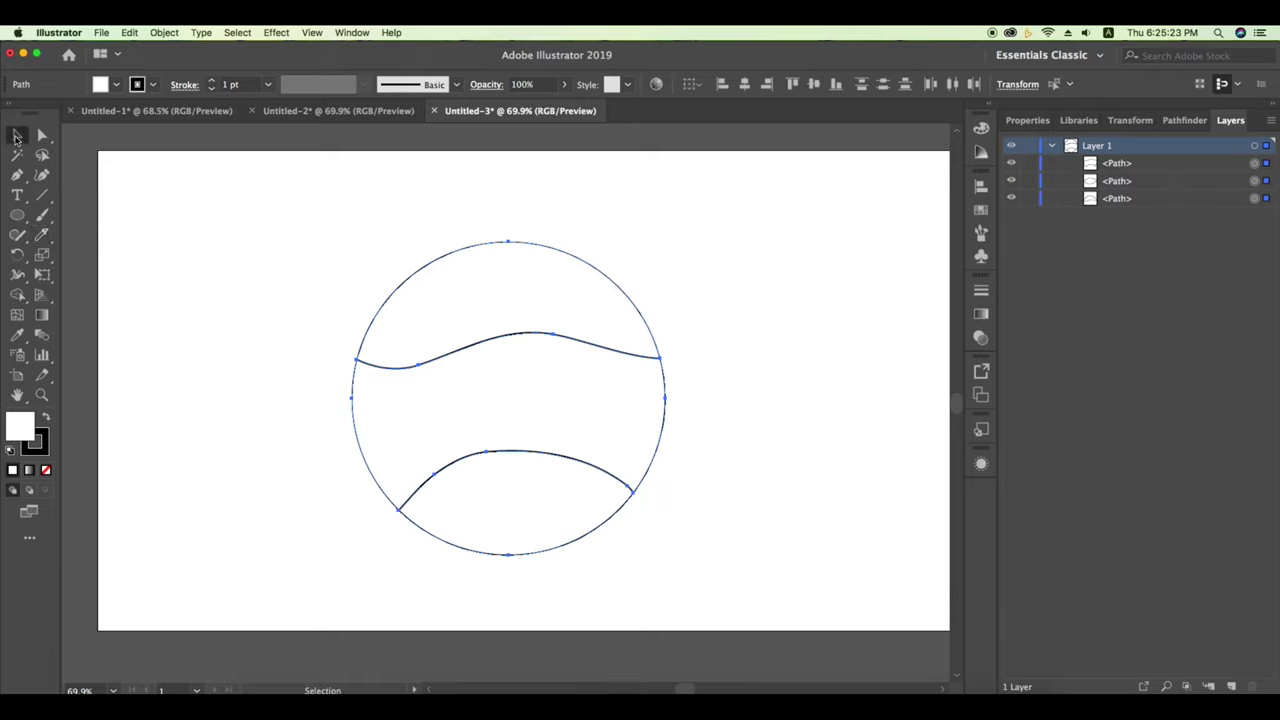
click(672, 310)
click(375, 320)
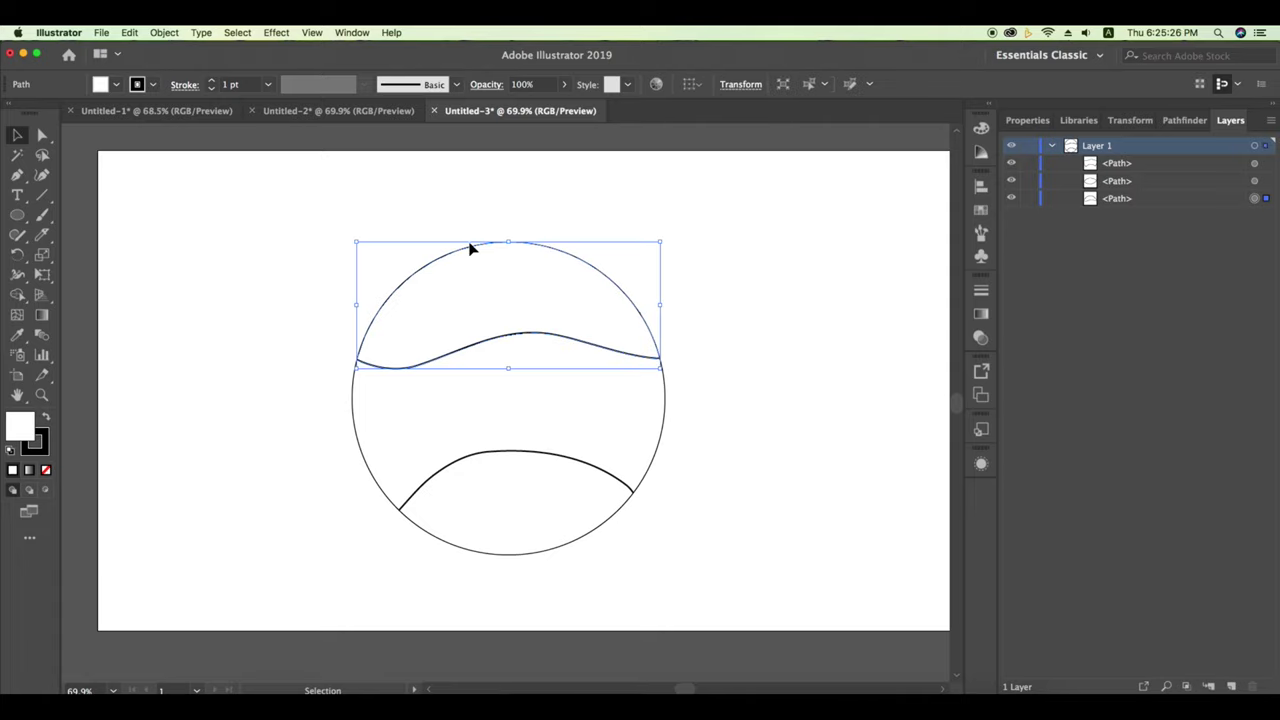
key(shift+Up)
key(shift+Up)
key(shift+Up)
click(529, 510)
key(shift+Down)
key(shift+Down)
key(shift+Down)
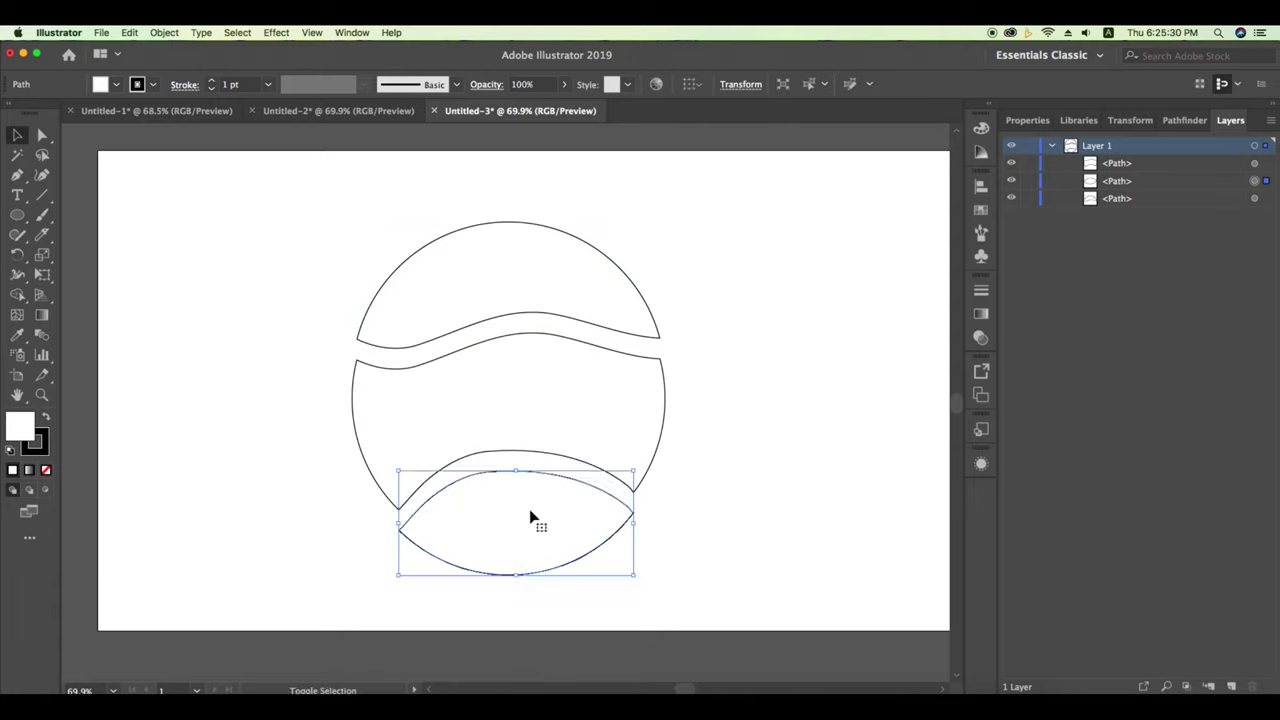
click(680, 466)
Start a text object to the right of the circle and clear its placeholder text.
key(t)
click(758, 313)
key(BackSpace)
text(Blend)
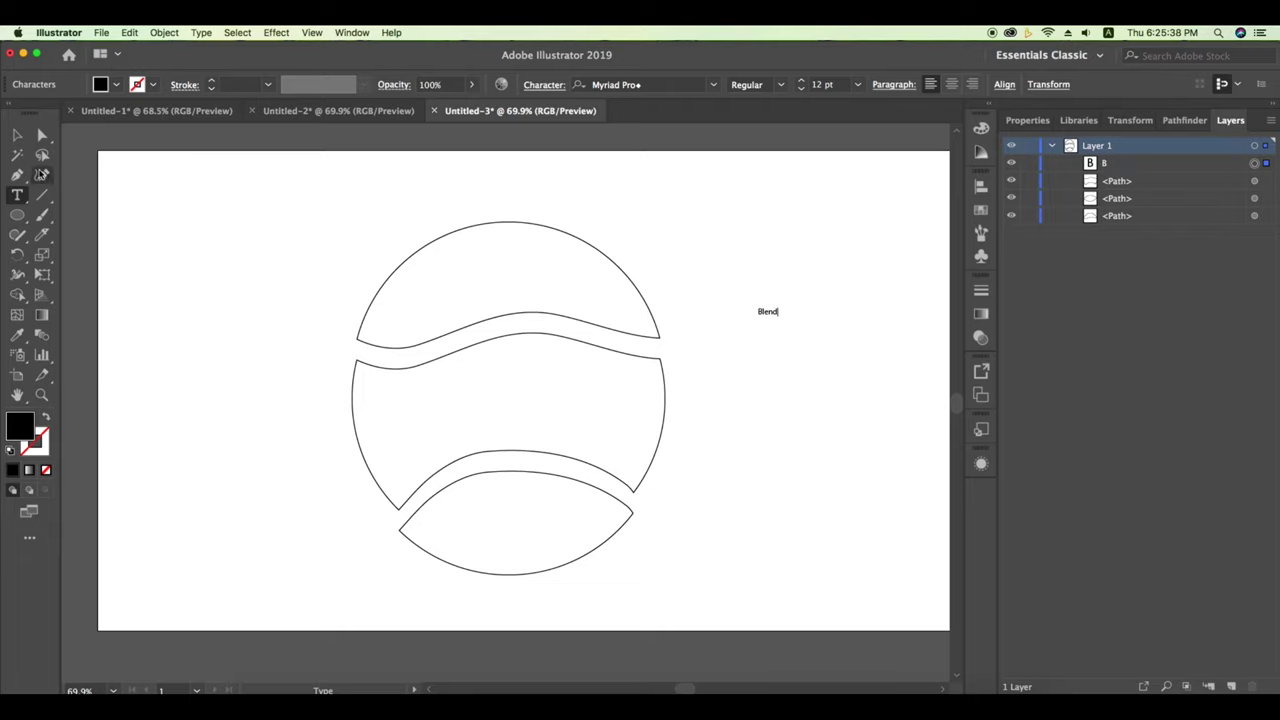
Enlarge Blend to about 136 pt and duplicate it, retyping the copy as Typo.
key(Escape)
drag(778, 320, 878, 217)
mouse_move(885, 268)
mouse_down()
mouse_move(510, 283)
mouse_move(786, 251)
mouse_move(805, 381)
mouse_up()
key(y)
double_click(776, 362)
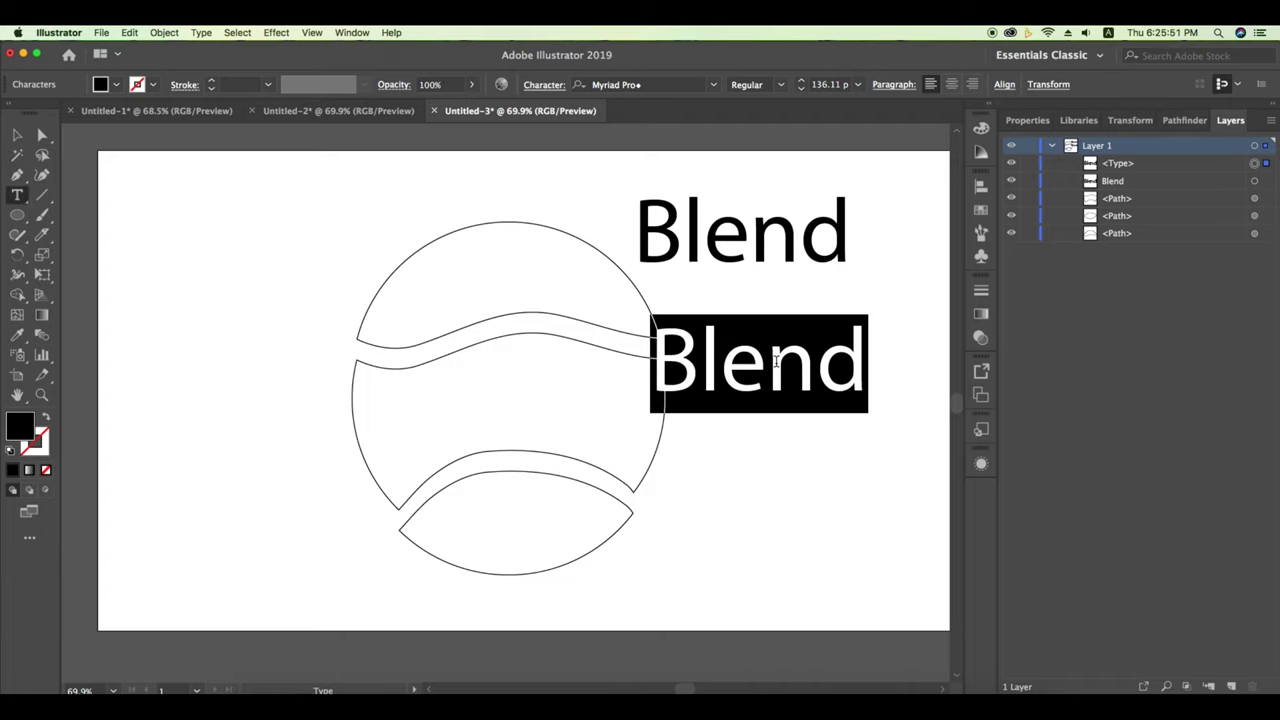
text(Typo)
key(Escape)
Add the word Design below Typo and enlarge it.
key(t)
click(714, 474)
text(Design)
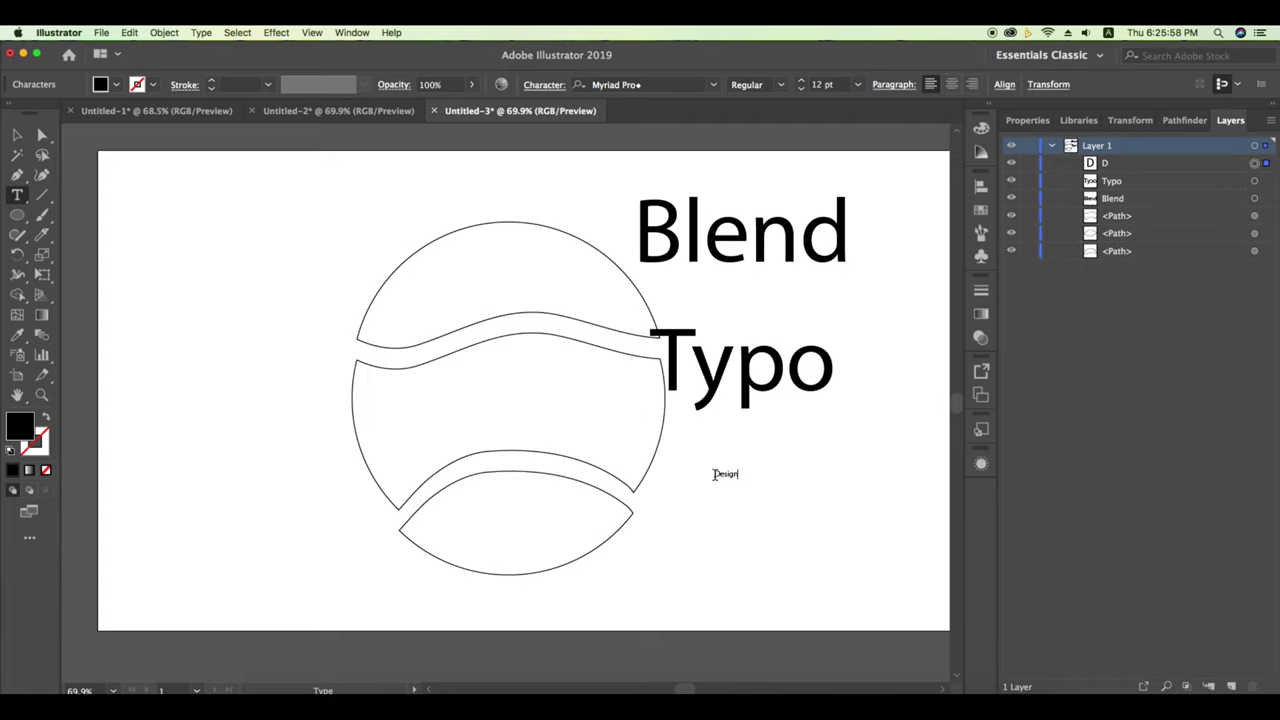
key(Escape)
drag(739, 479, 731, 523)
Set Blend, Typo and Design in Arial Black and scale them up together.
drag(851, 194, 766, 591)
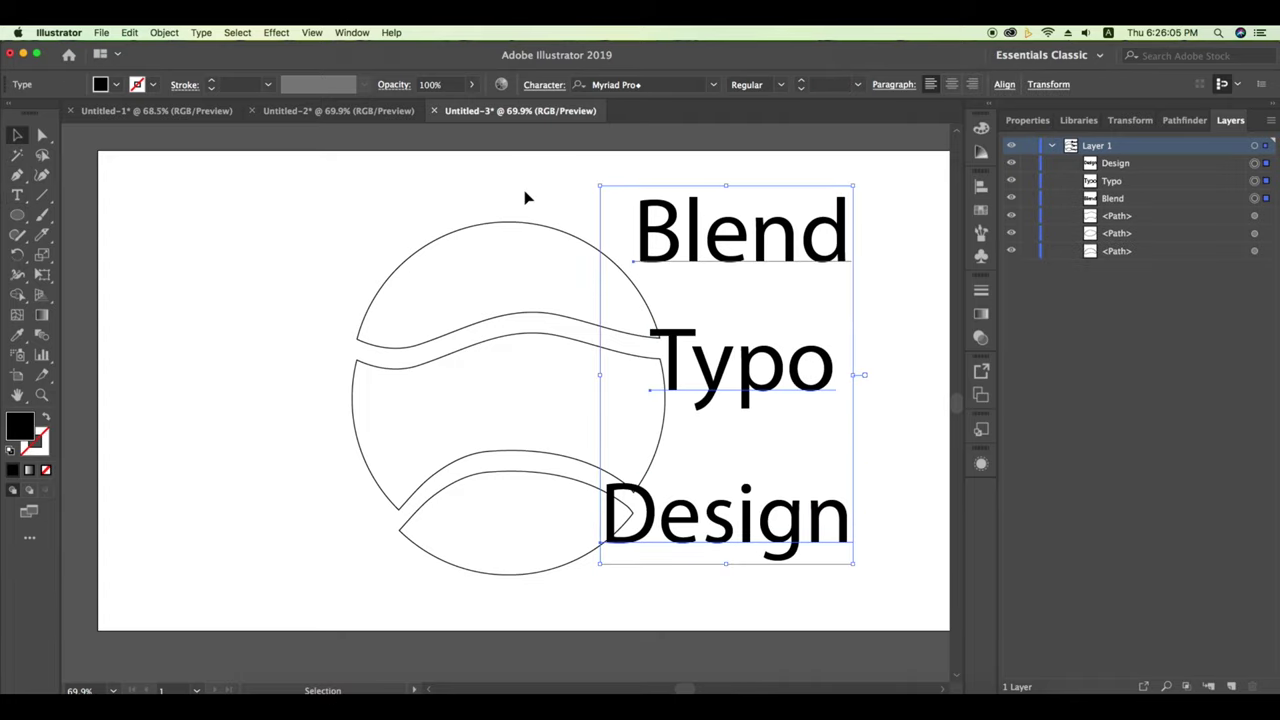
click(713, 84)
click(615, 219)
key(Escape)
drag(936, 192, 742, 545)
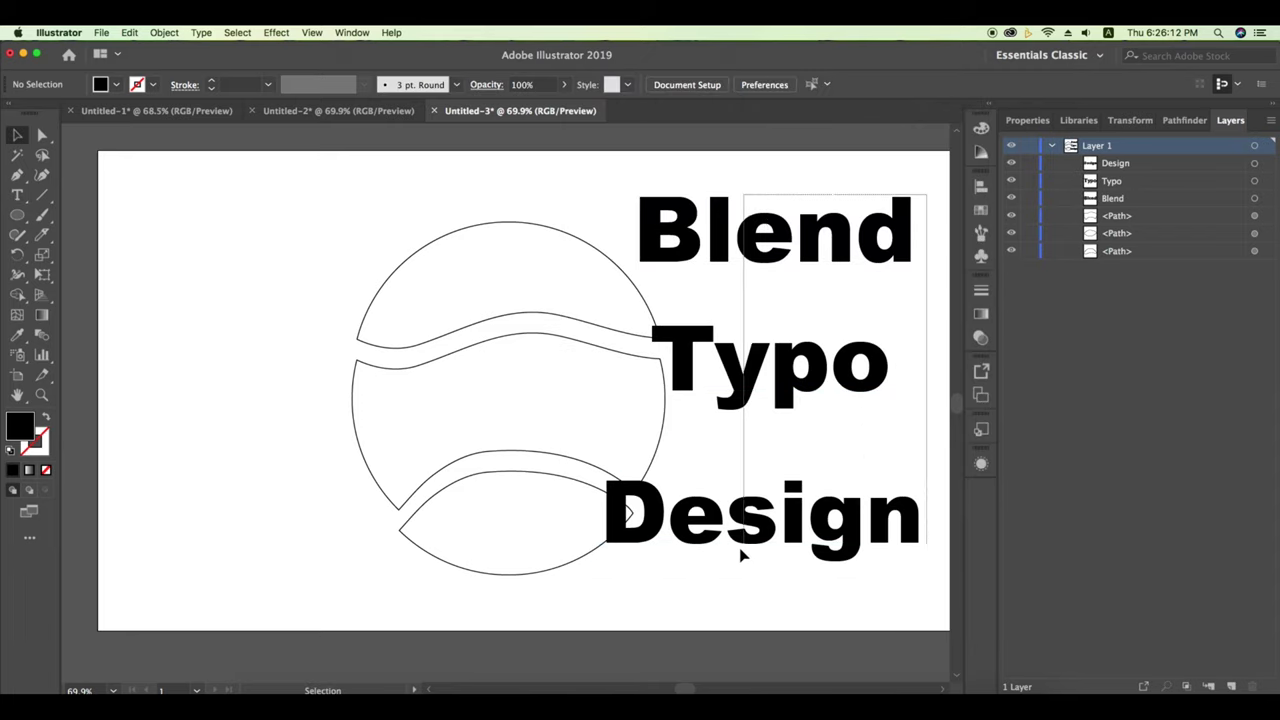
mouse_move(605, 375)
mouse_down()
mouse_move(703, 375)
mouse_move(606, 385)
mouse_up()
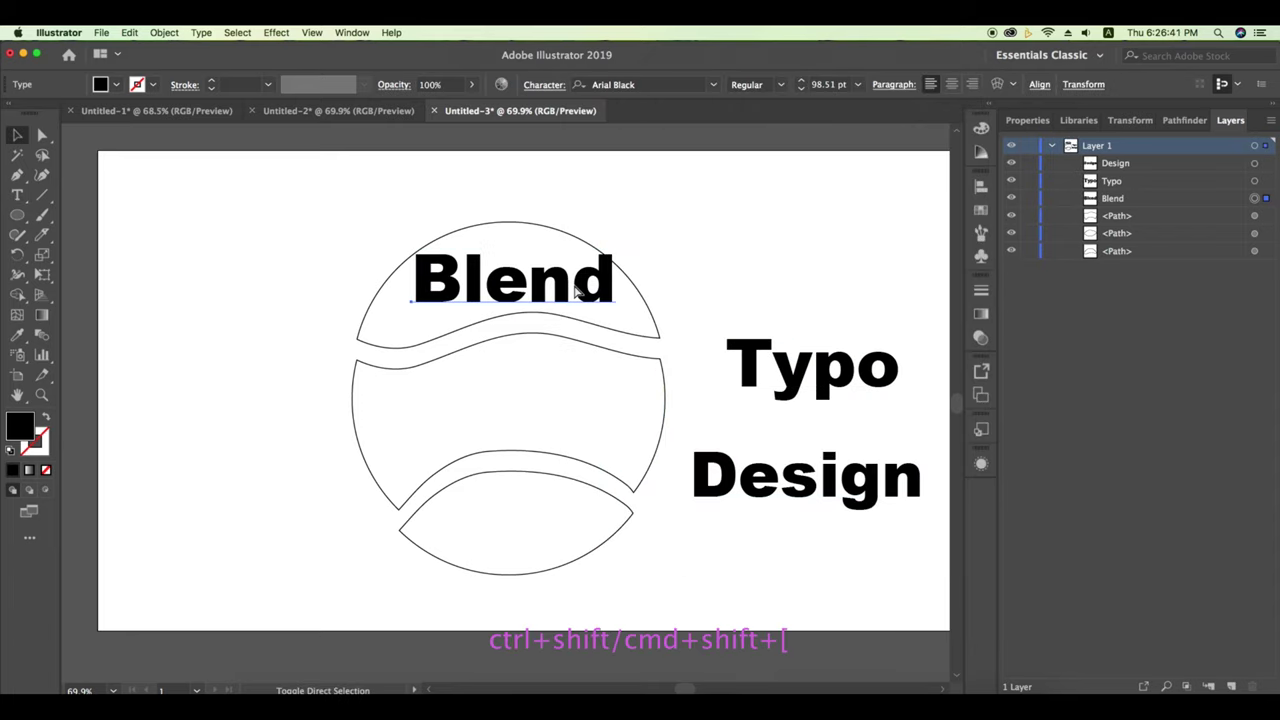
Warp Blend into the circle's top piece with Envelope Distort Make with Top Object.
key(ctrl+shift+bracketleft)
click(575, 293)
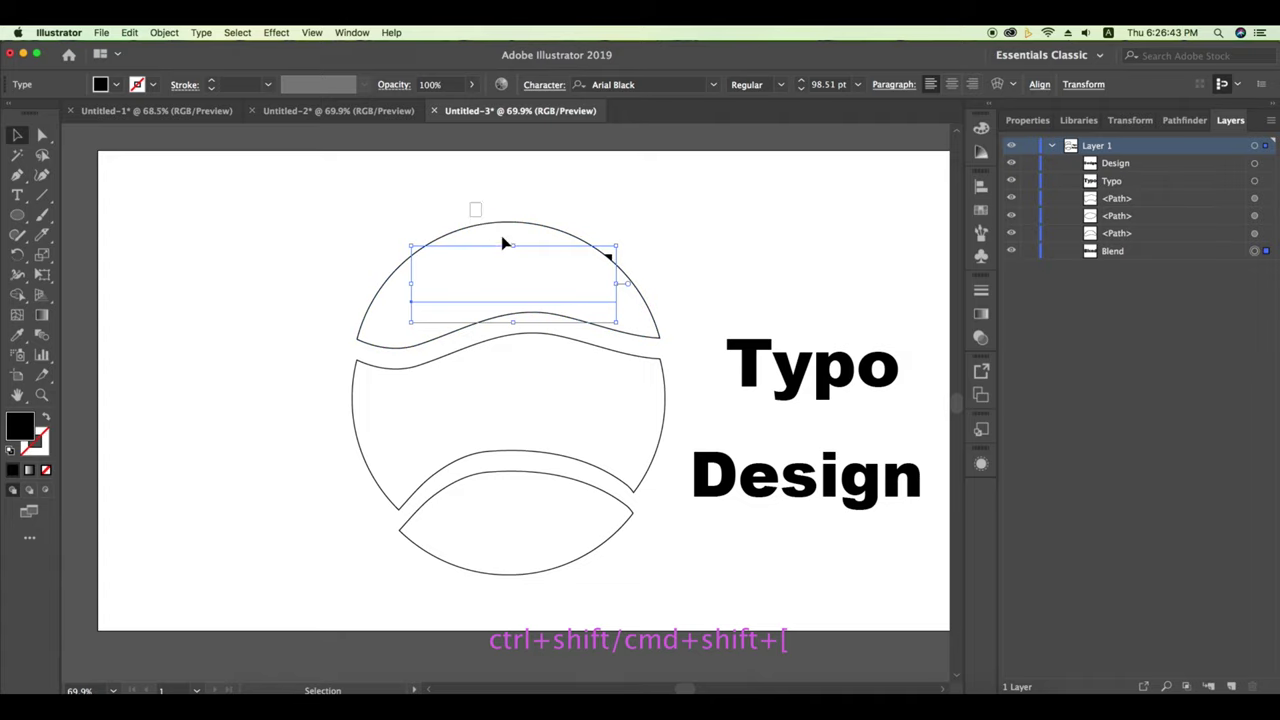
key(a)
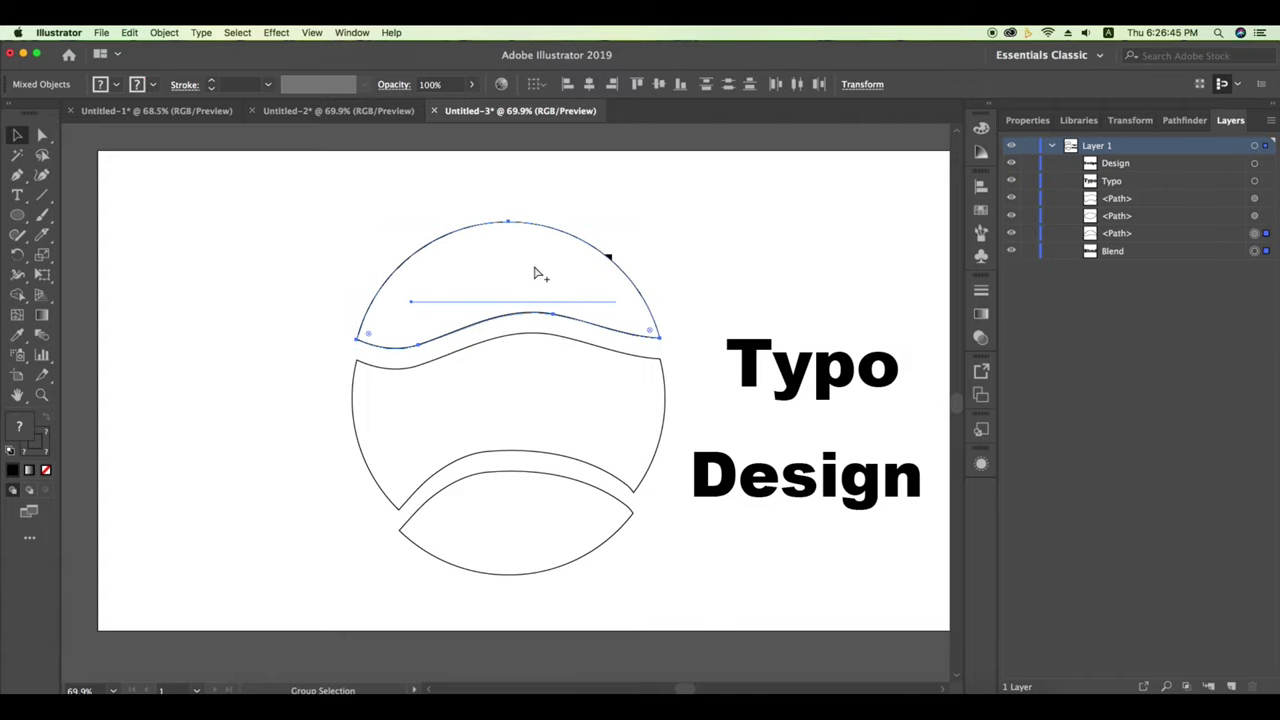
key(alt+super+c)
key(v)
click(700, 328)
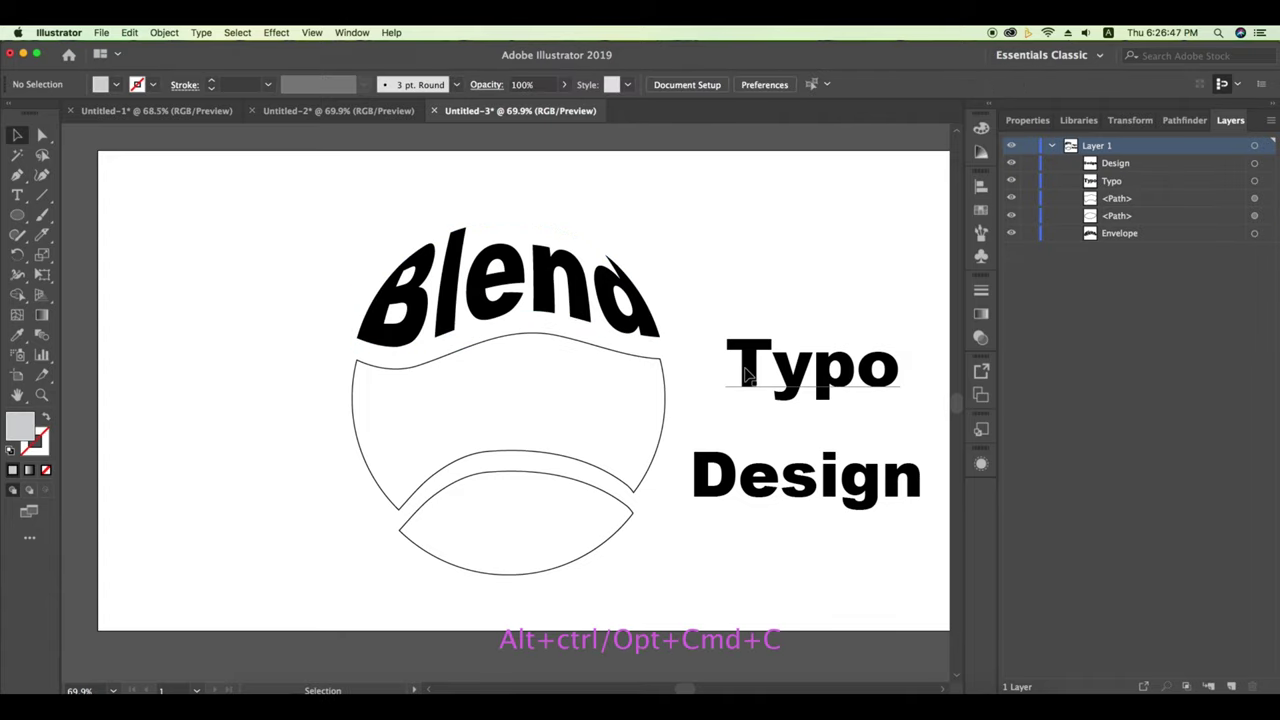
Move Typo onto the middle circle piece and envelope-warp it into that shape.
drag(812, 295, 808, 510)
key(super)
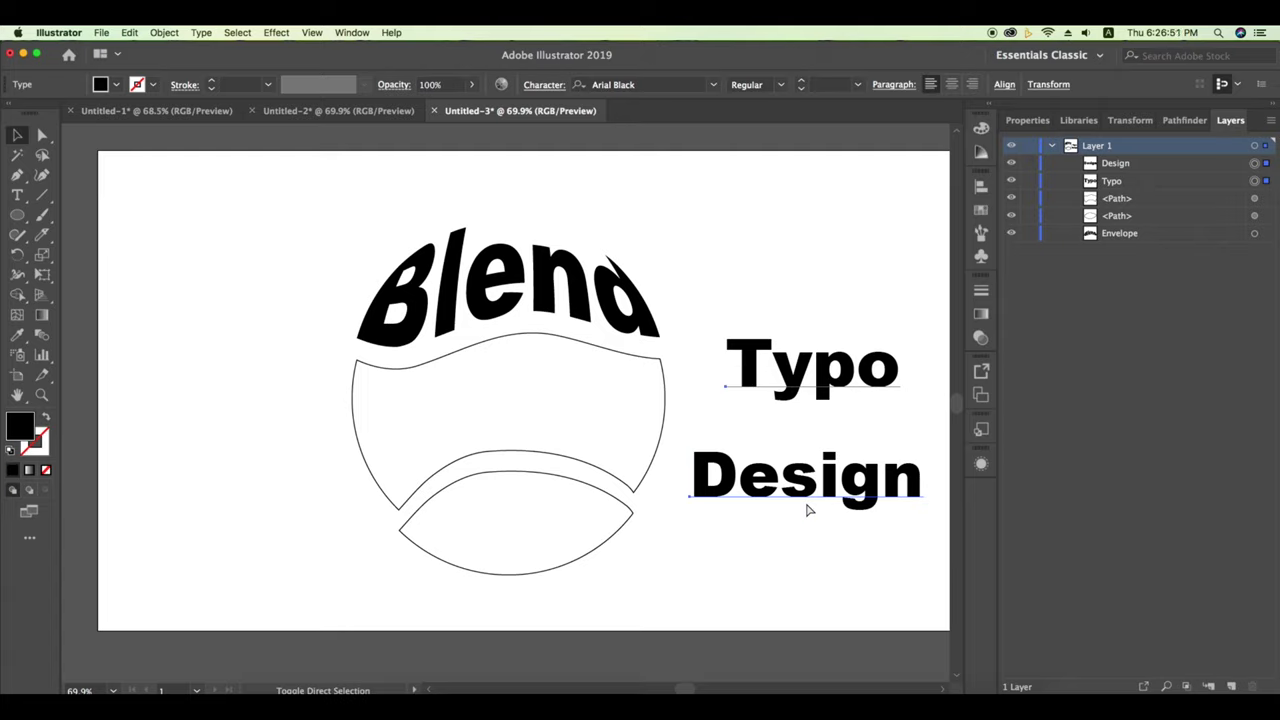
drag(812, 368, 586, 405)
shift+click(414, 428)
key(alt+super+c)
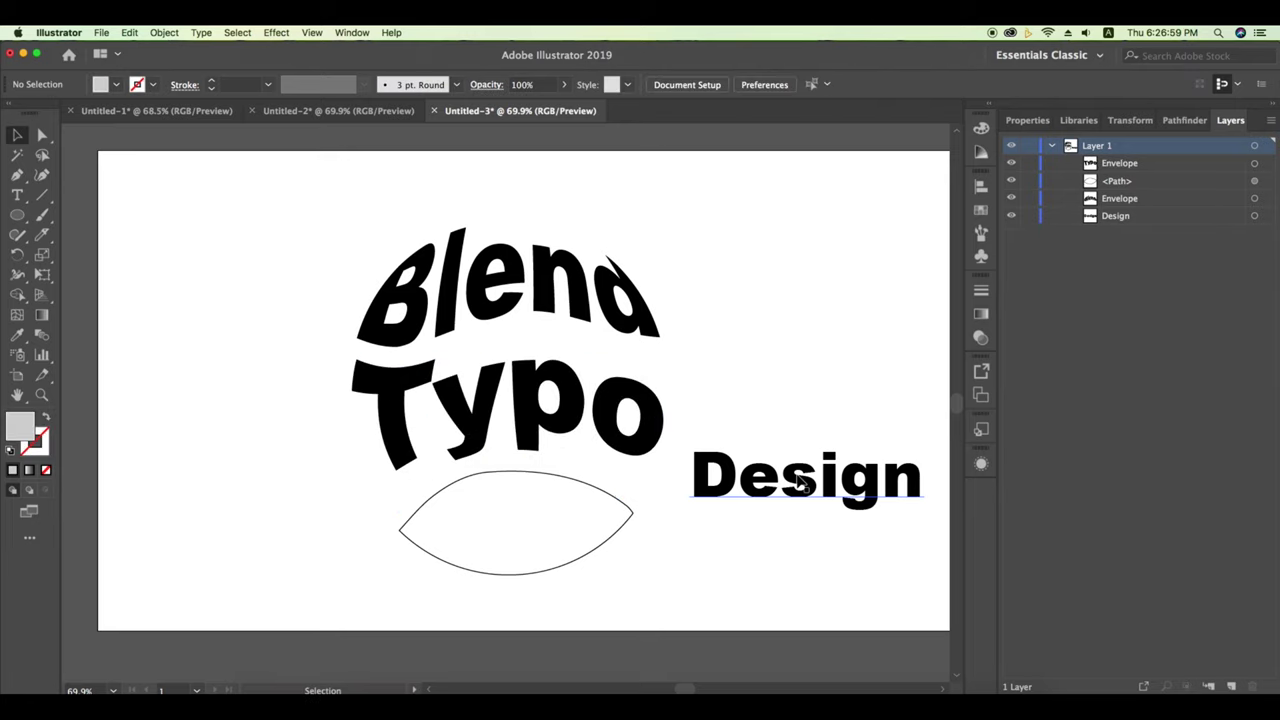
Warp Design into the bottom lens piece, then group all three warped words.
drag(800, 481, 623, 526)
shift+click(500, 534)
key(alt+super+c)
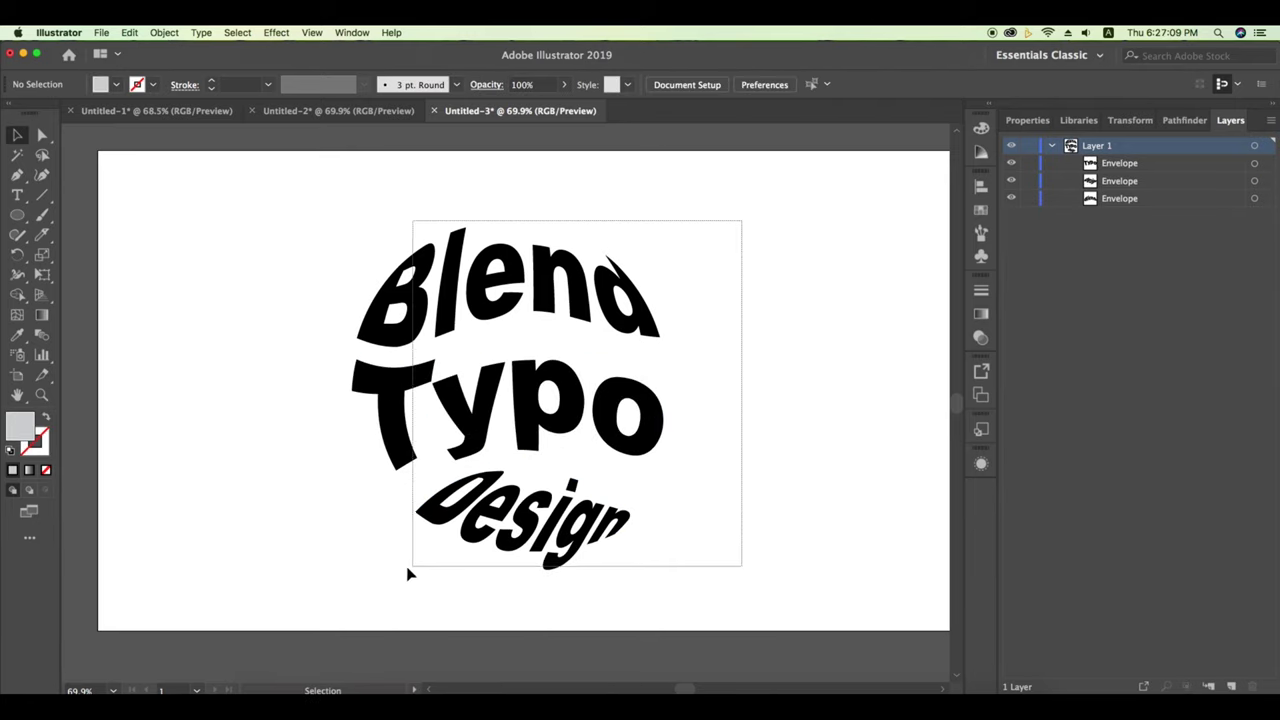
key(super+a)
key(super+g)
click(780, 391)
Expand the warped lettering's object and fill, then place a duplicate to its right.
click(410, 510)
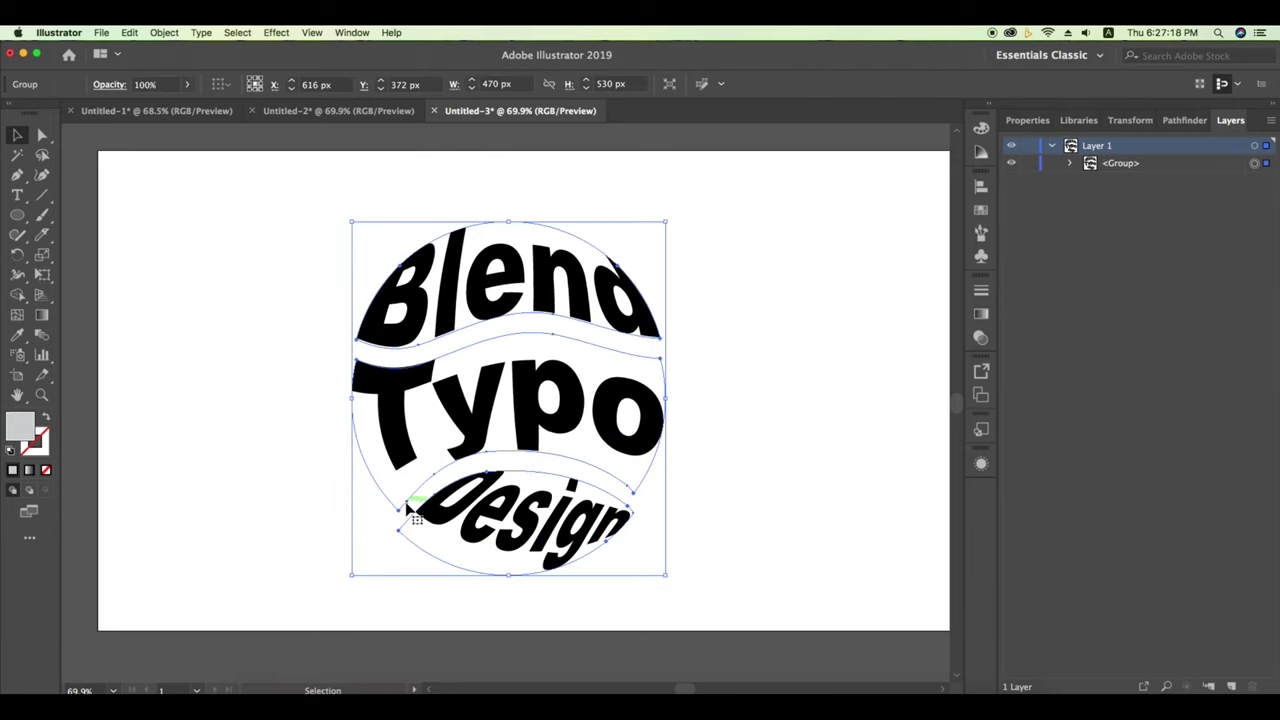
click(164, 32)
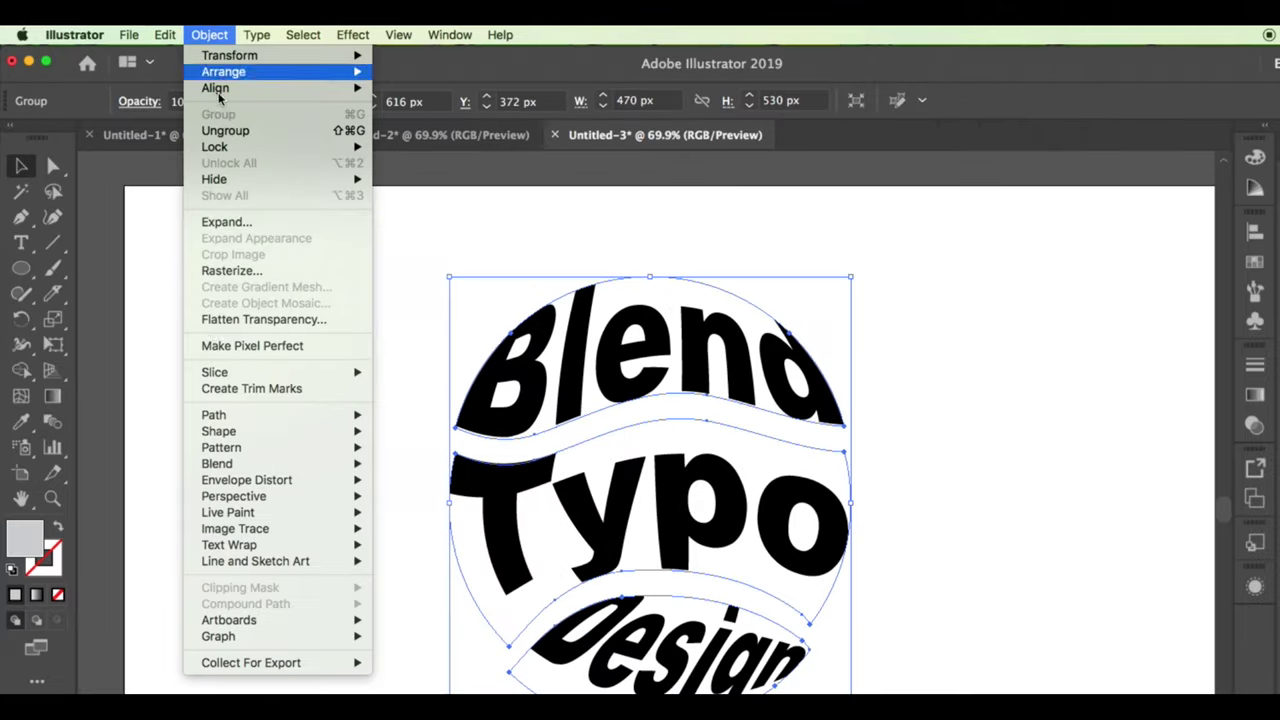
click(257, 228)
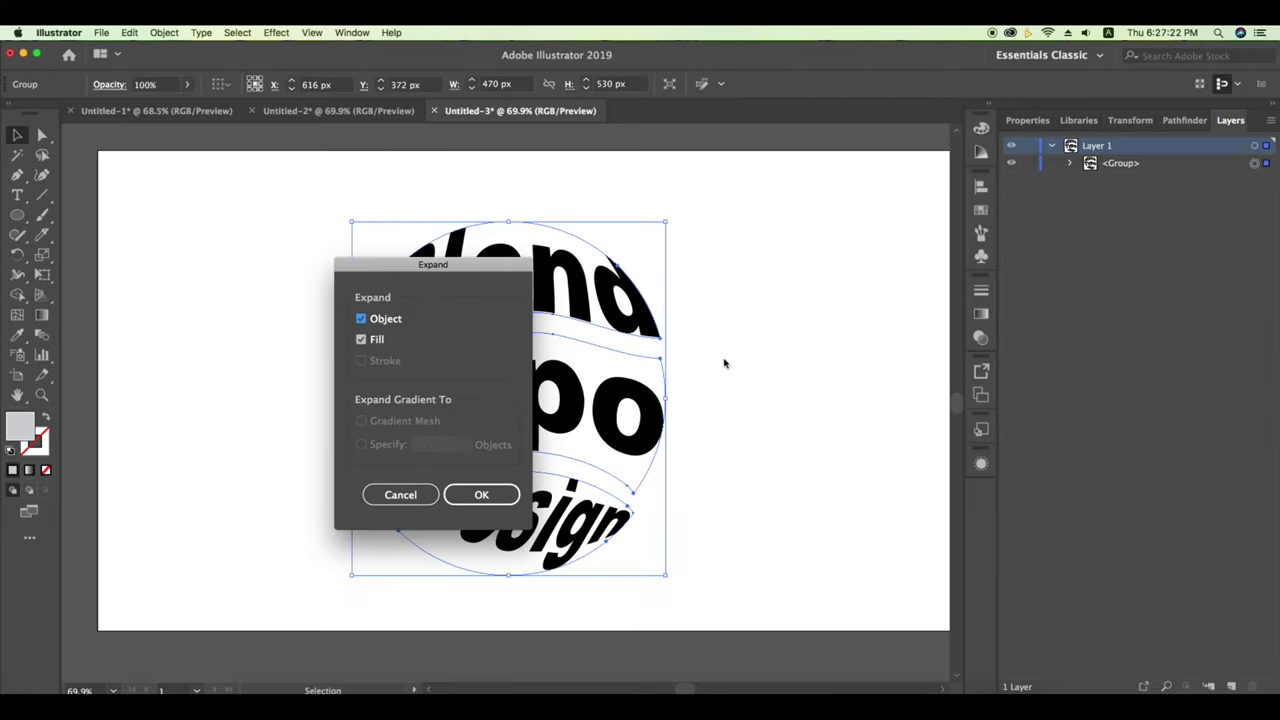
click(495, 494)
drag(600, 400, 836, 370)
mouse_move(886, 529)
mouse_down()
mouse_move(621, 385)
mouse_move(517, 397)
mouse_up()
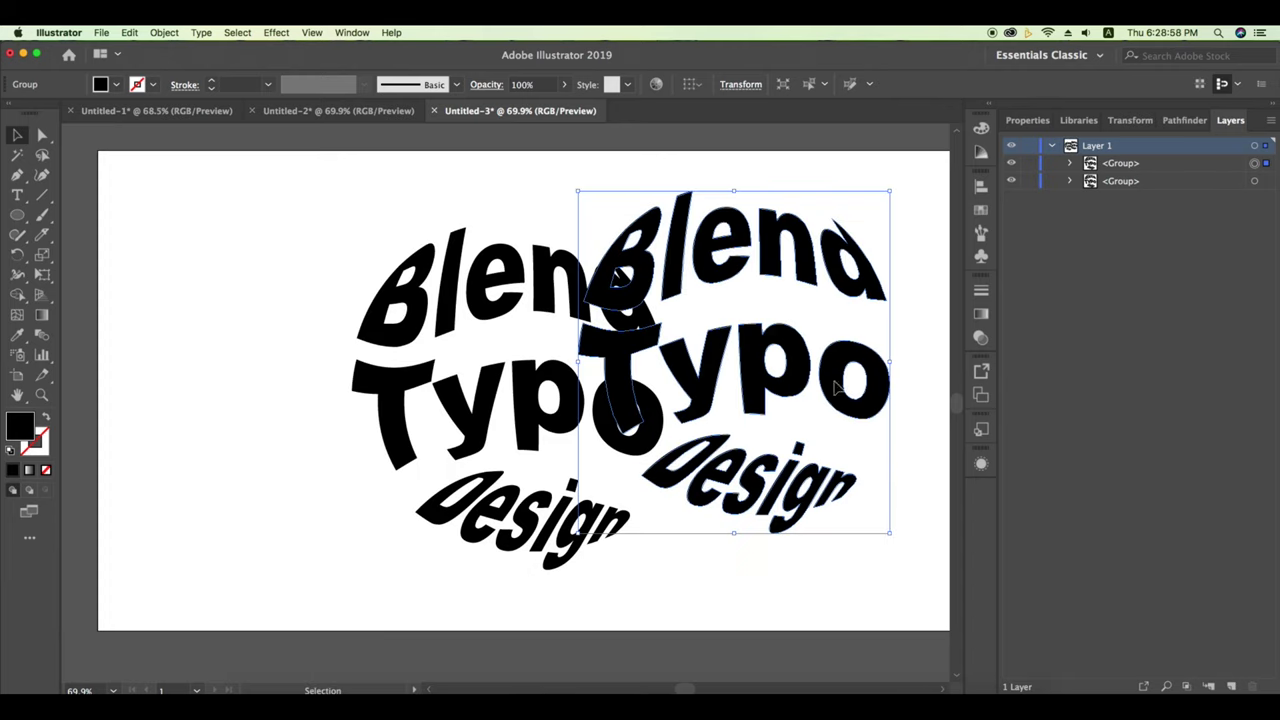
Fill the original lettering with red #EF3C3C.
click(436, 427)
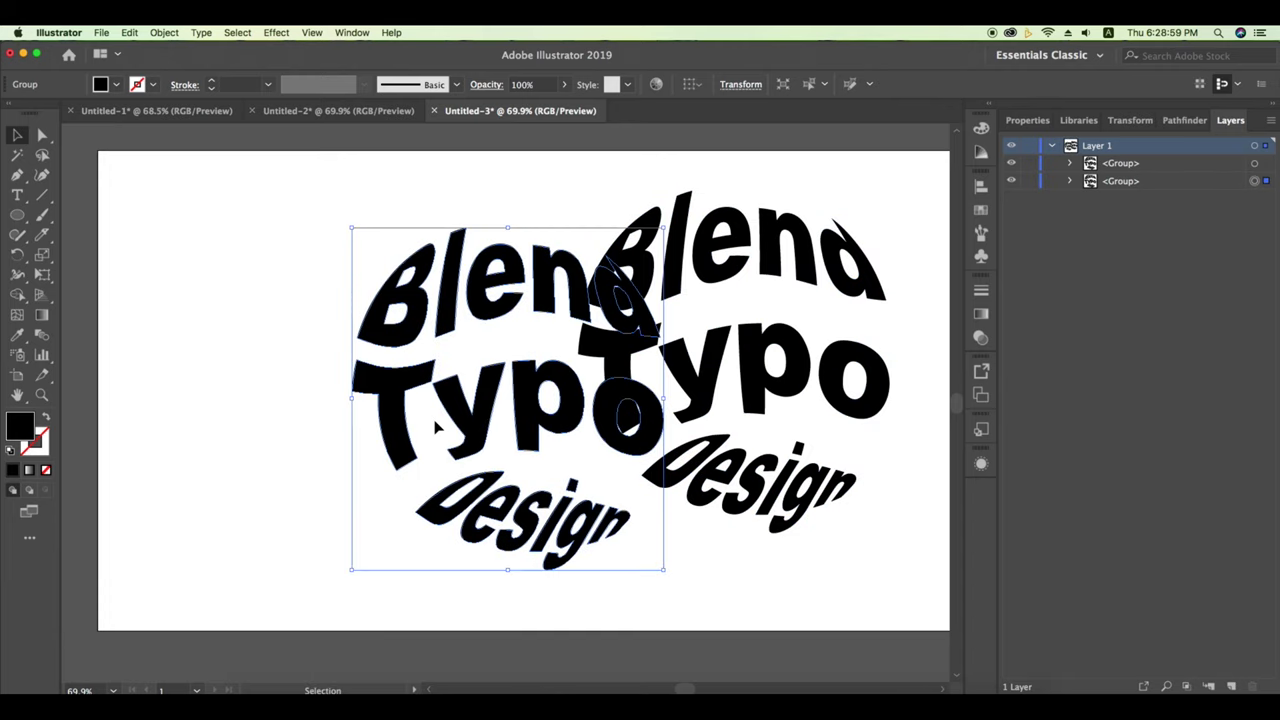
double_click(22, 420)
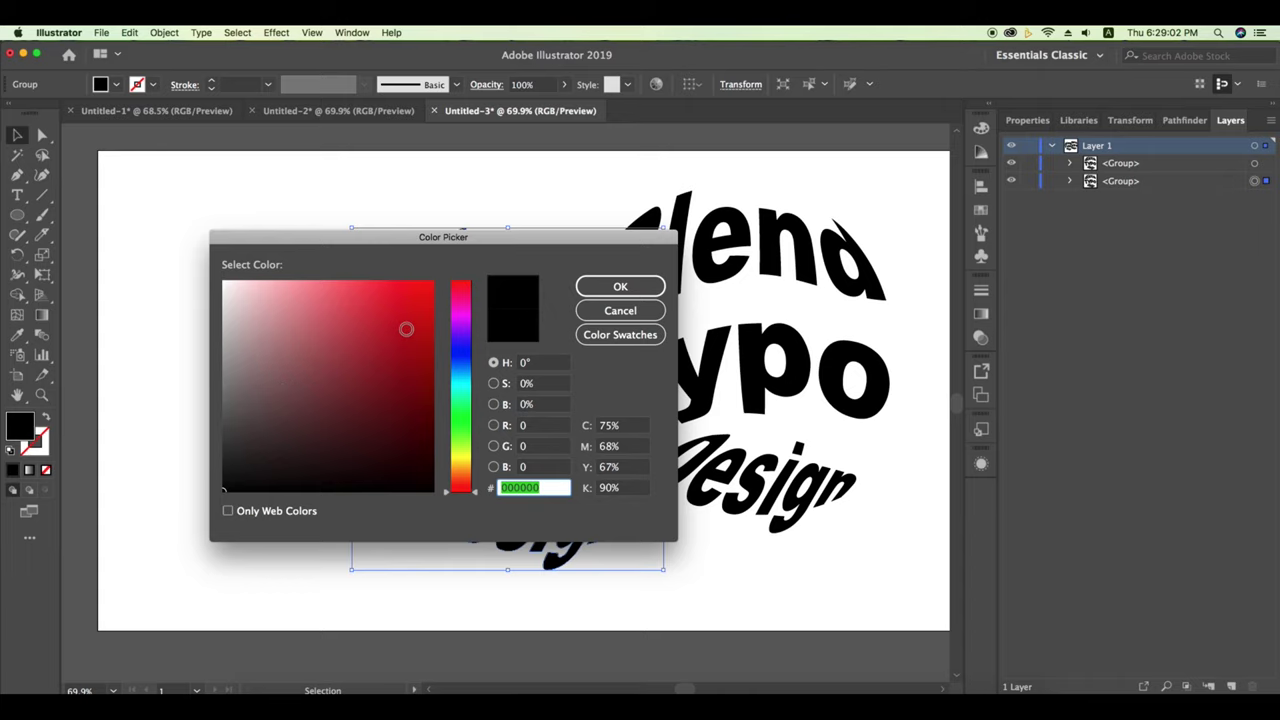
text(EF3C3C)
click(615, 287)
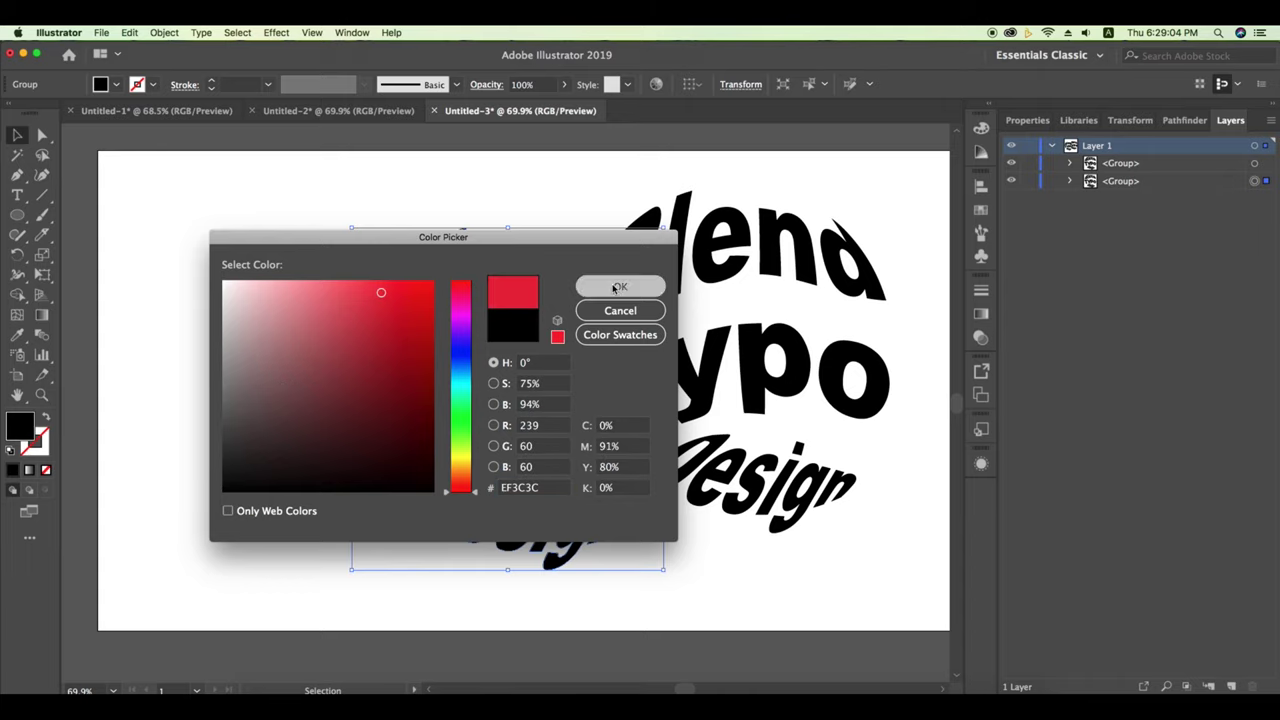
Shrink the black copy to about 123 × 135 px, centre it and send it behind.
click(857, 288)
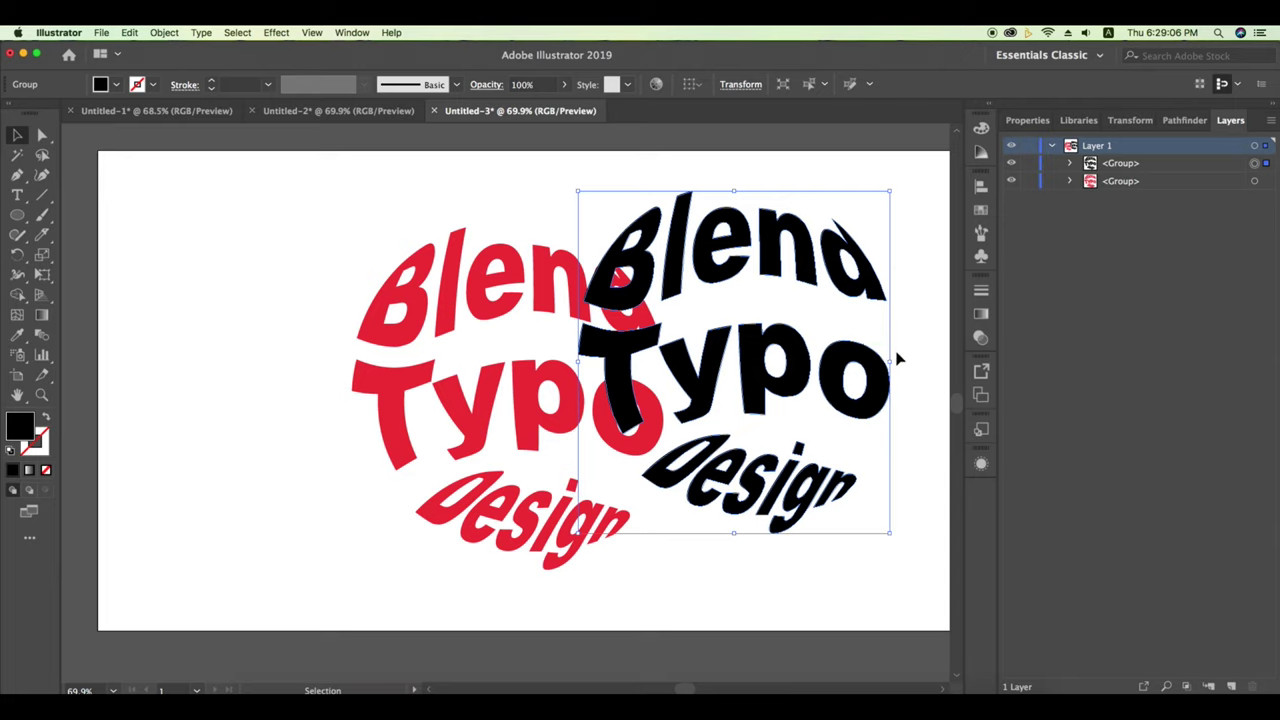
drag(891, 363, 662, 382)
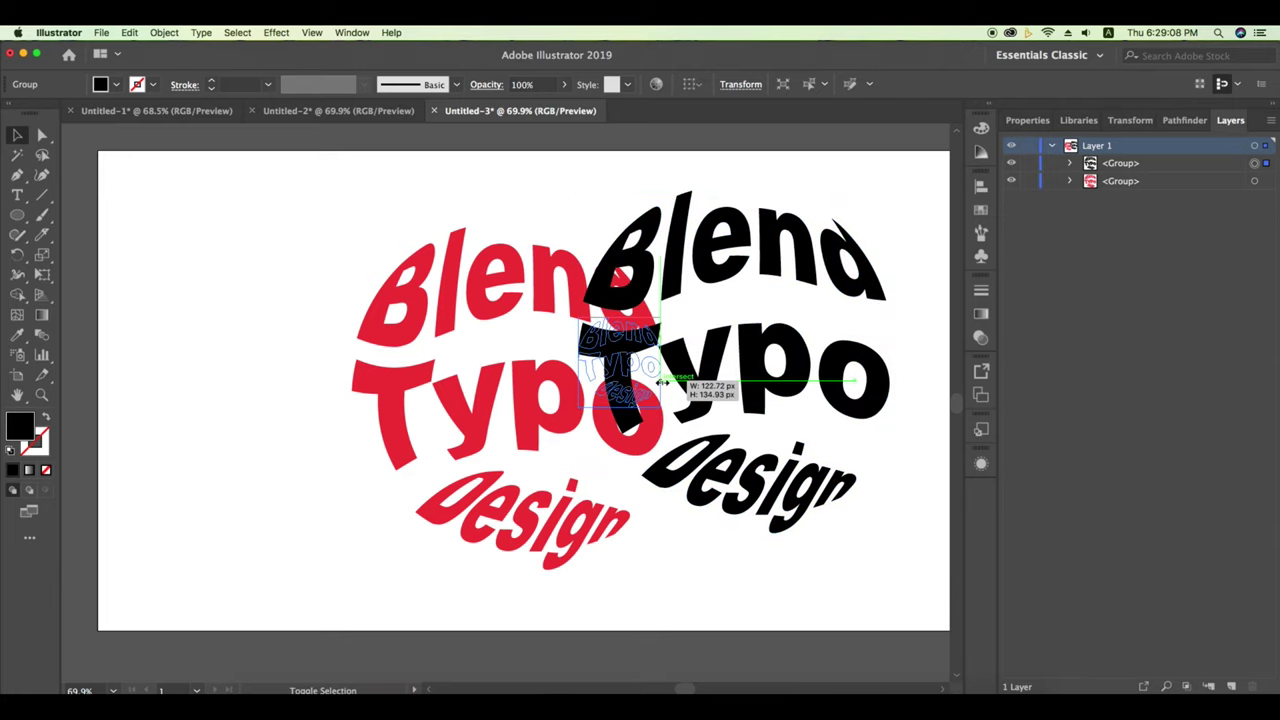
mouse_move(662, 382)
mouse_down()
mouse_move(532, 410)
mouse_move(540, 398)
mouse_up()
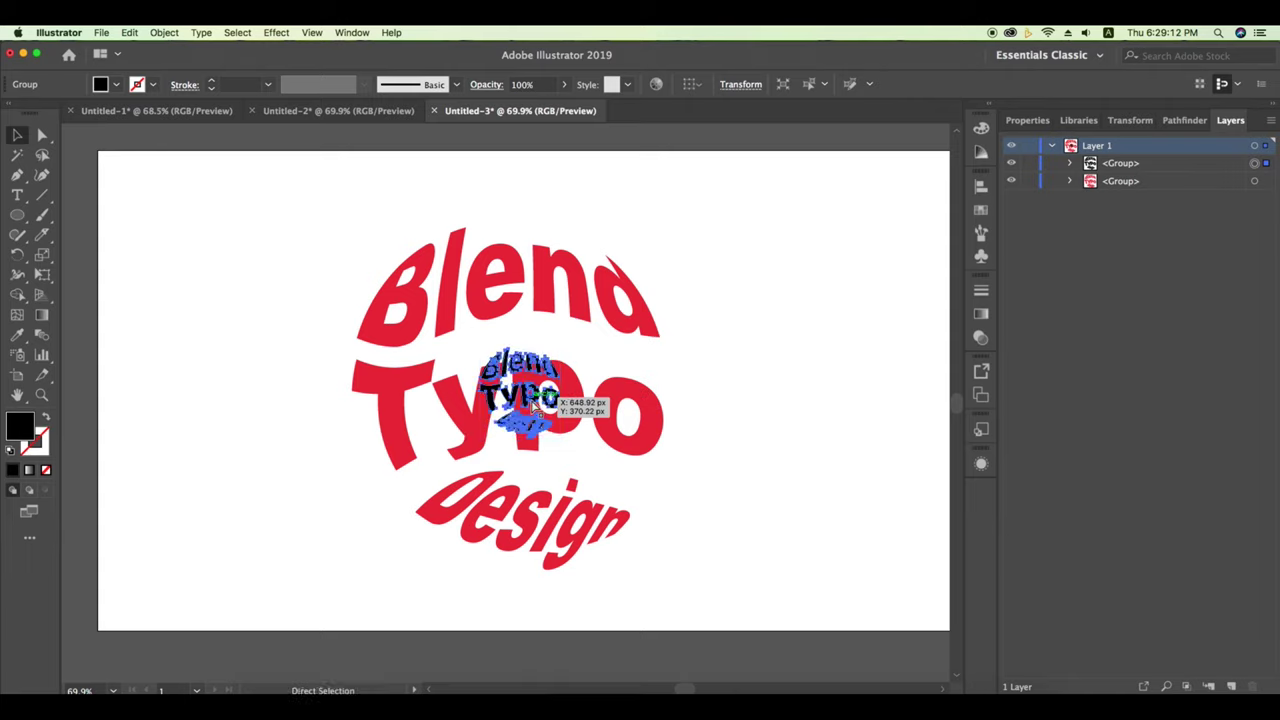
key(ctrl+shift+bracketleft)
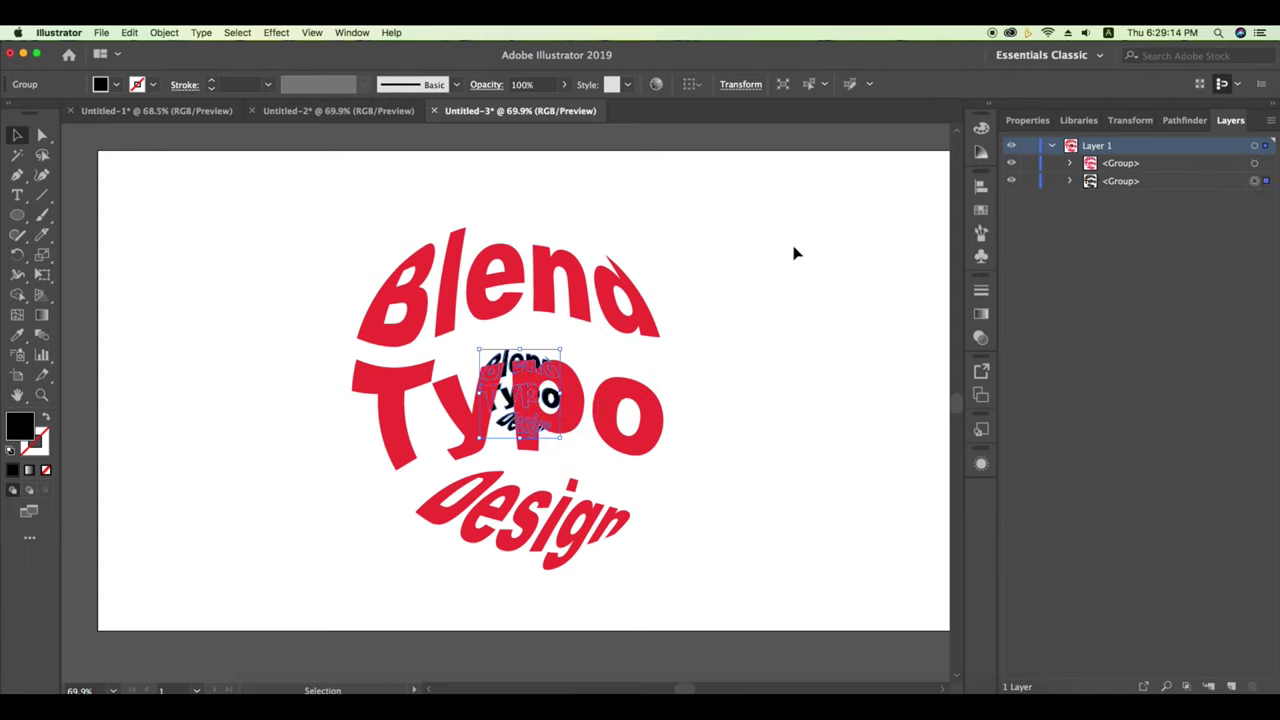
drag(794, 251, 323, 531)
click(152, 34)
mouse_move(170, 367)
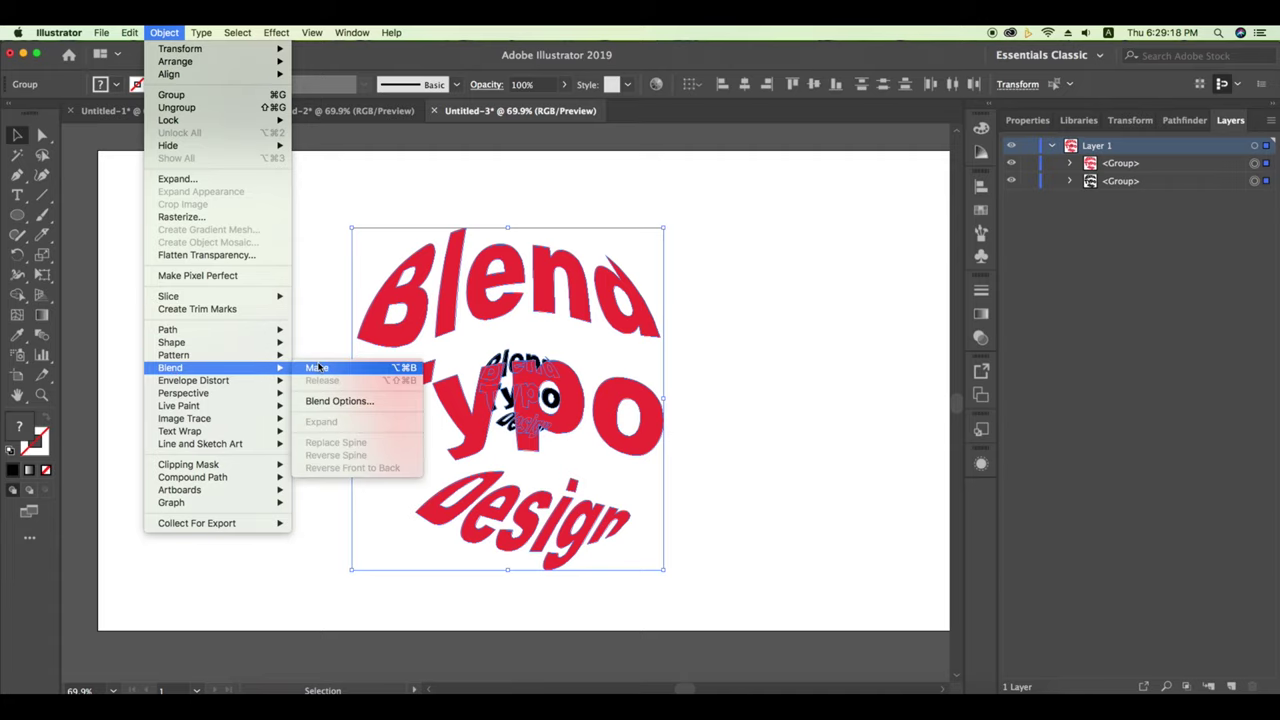
Make a blend from the red lettering to the small black centre copy and inspect it.
click(316, 368)
click(727, 357)
drag(740, 266, 366, 531)
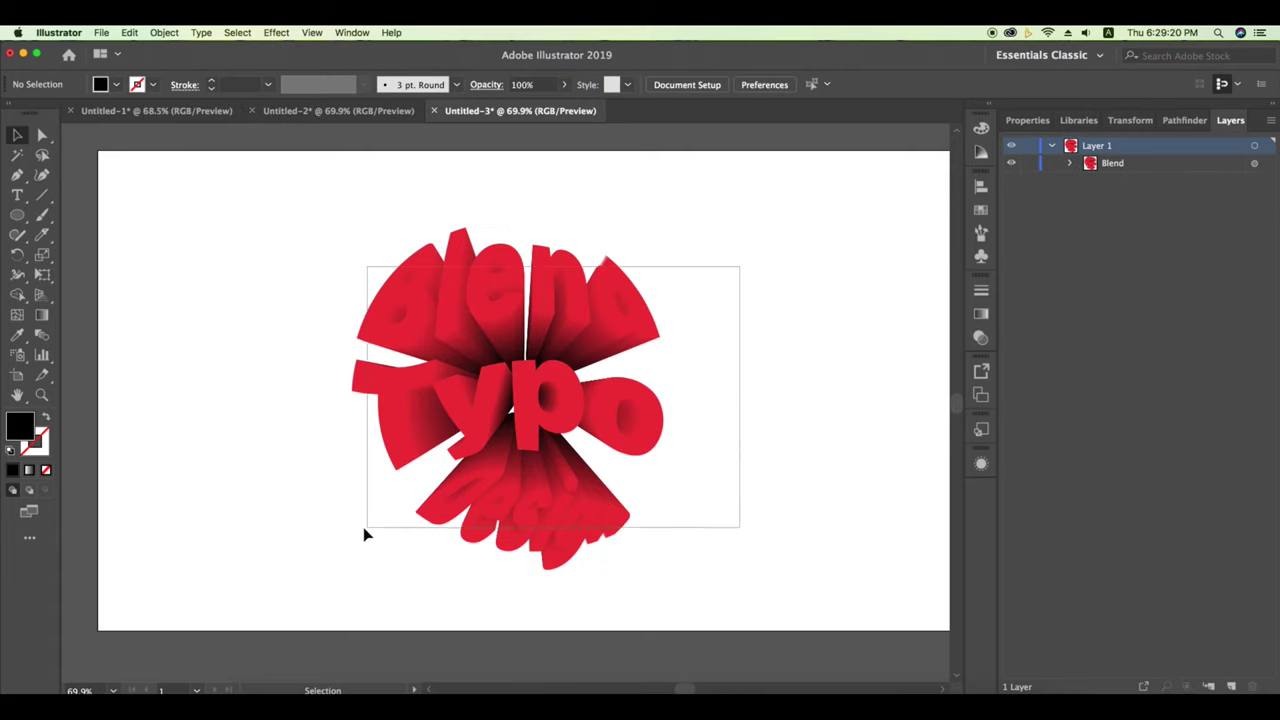
click(727, 408)
click(643, 421)
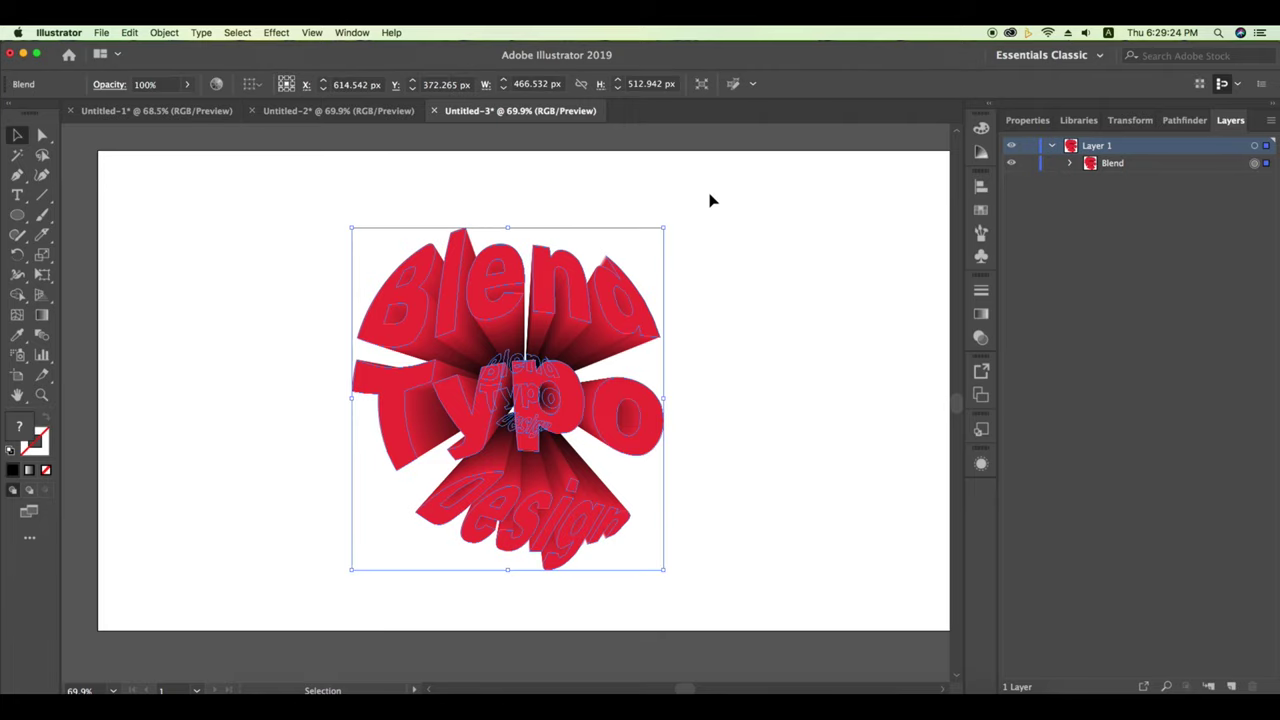
click(749, 226)
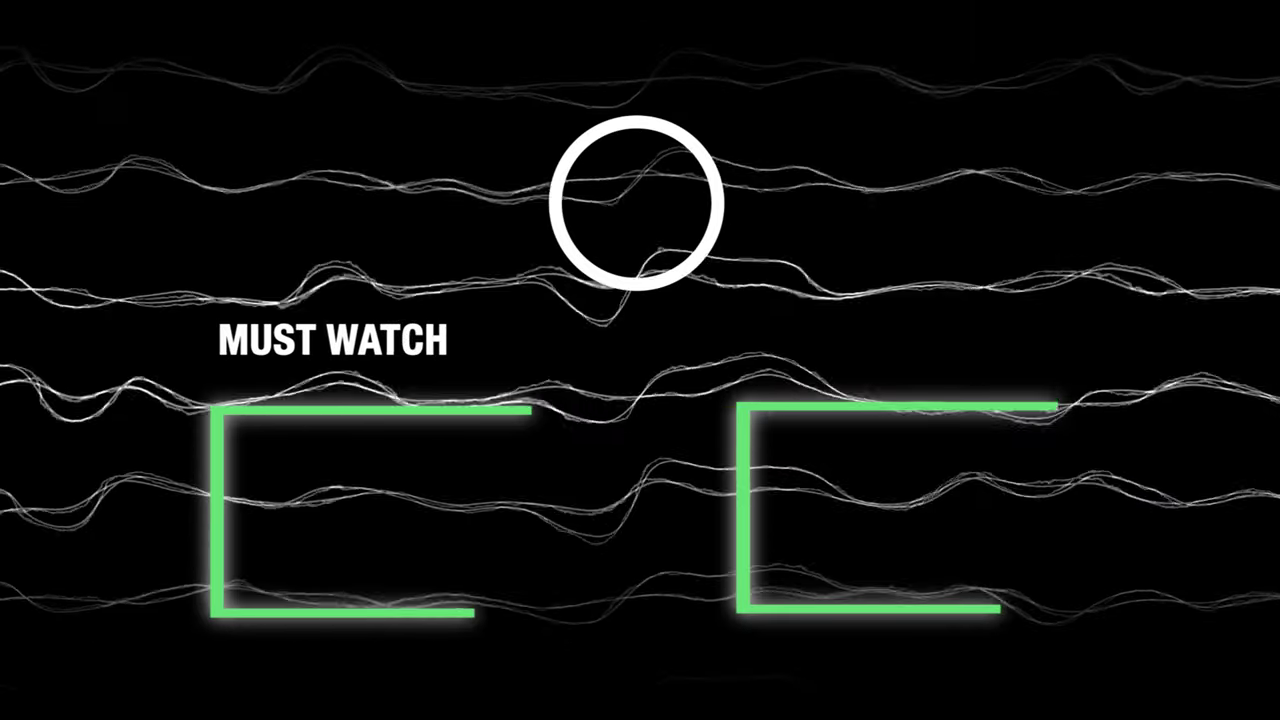